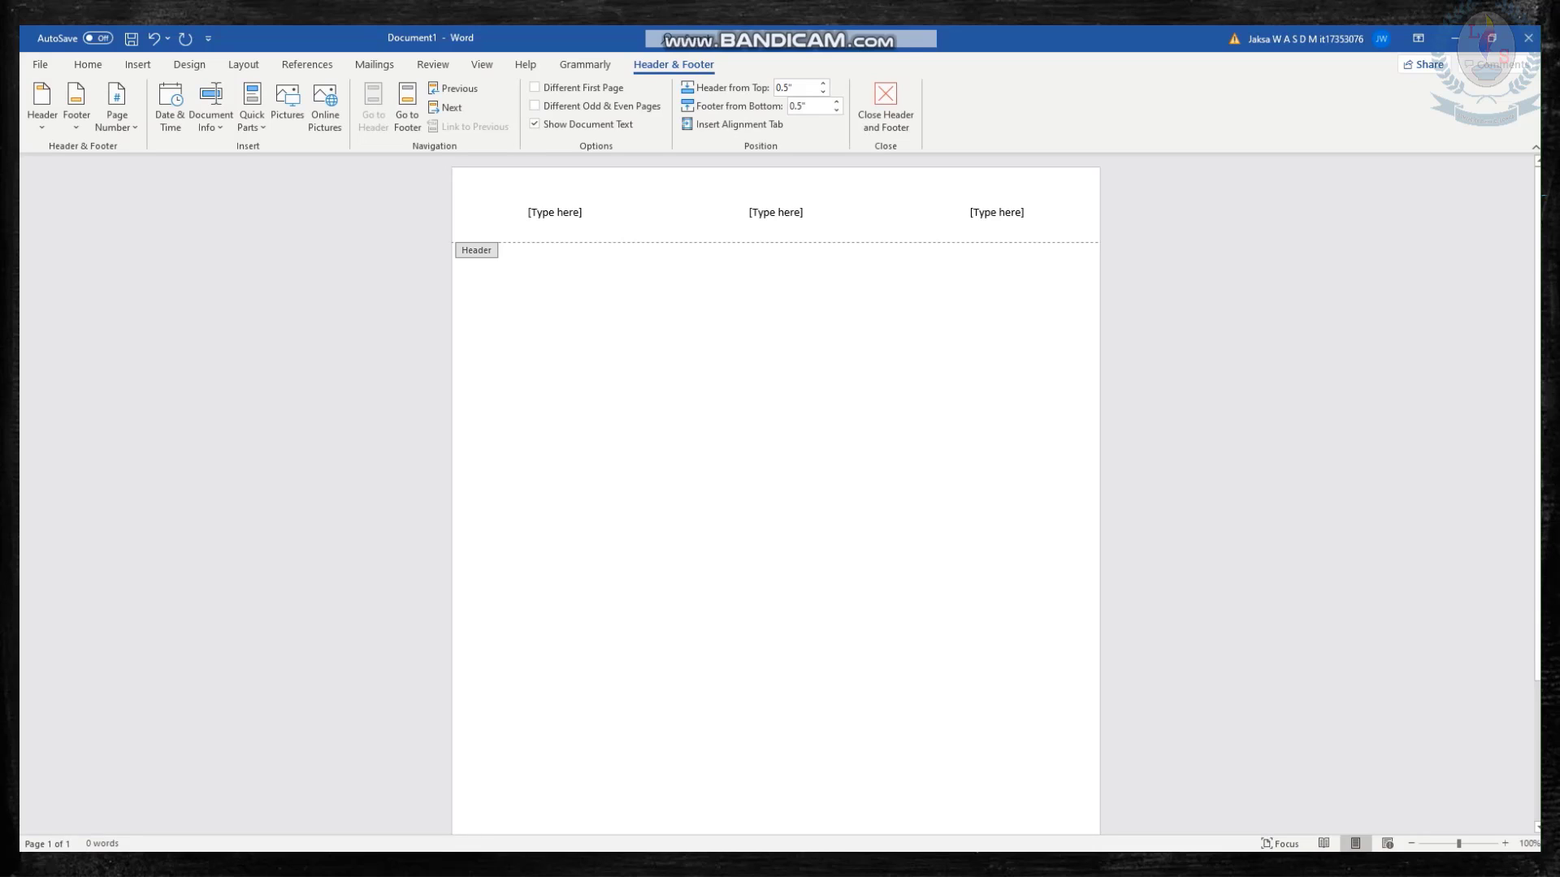
Fill the three header placeholders with "Negombo", "Leeds International" and "01", and close the header.
click(554, 212)
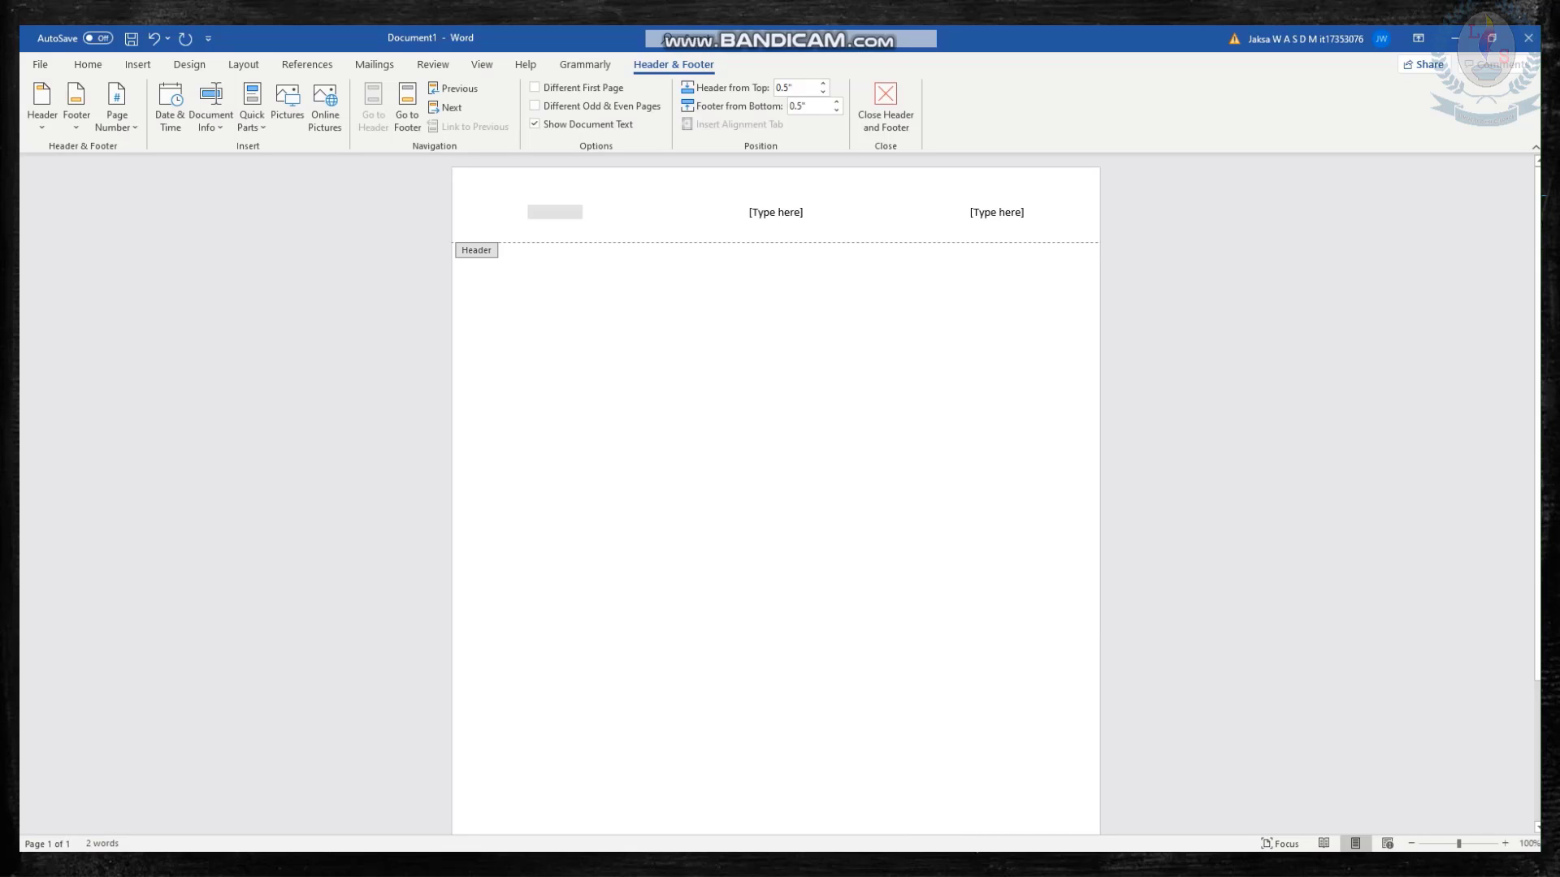
text(Negombo)
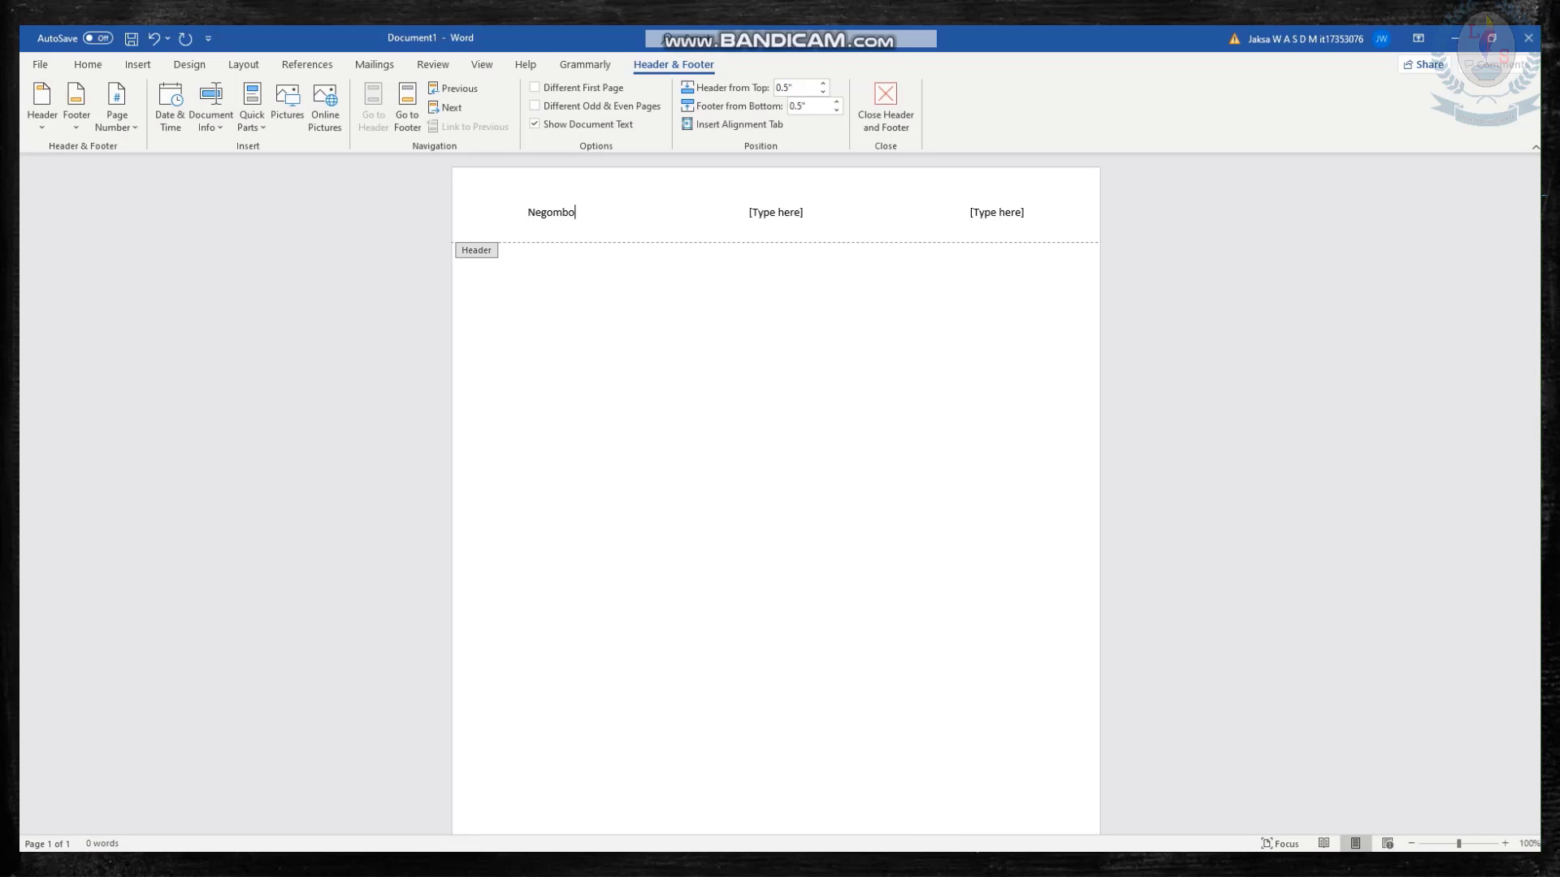
click(775, 212)
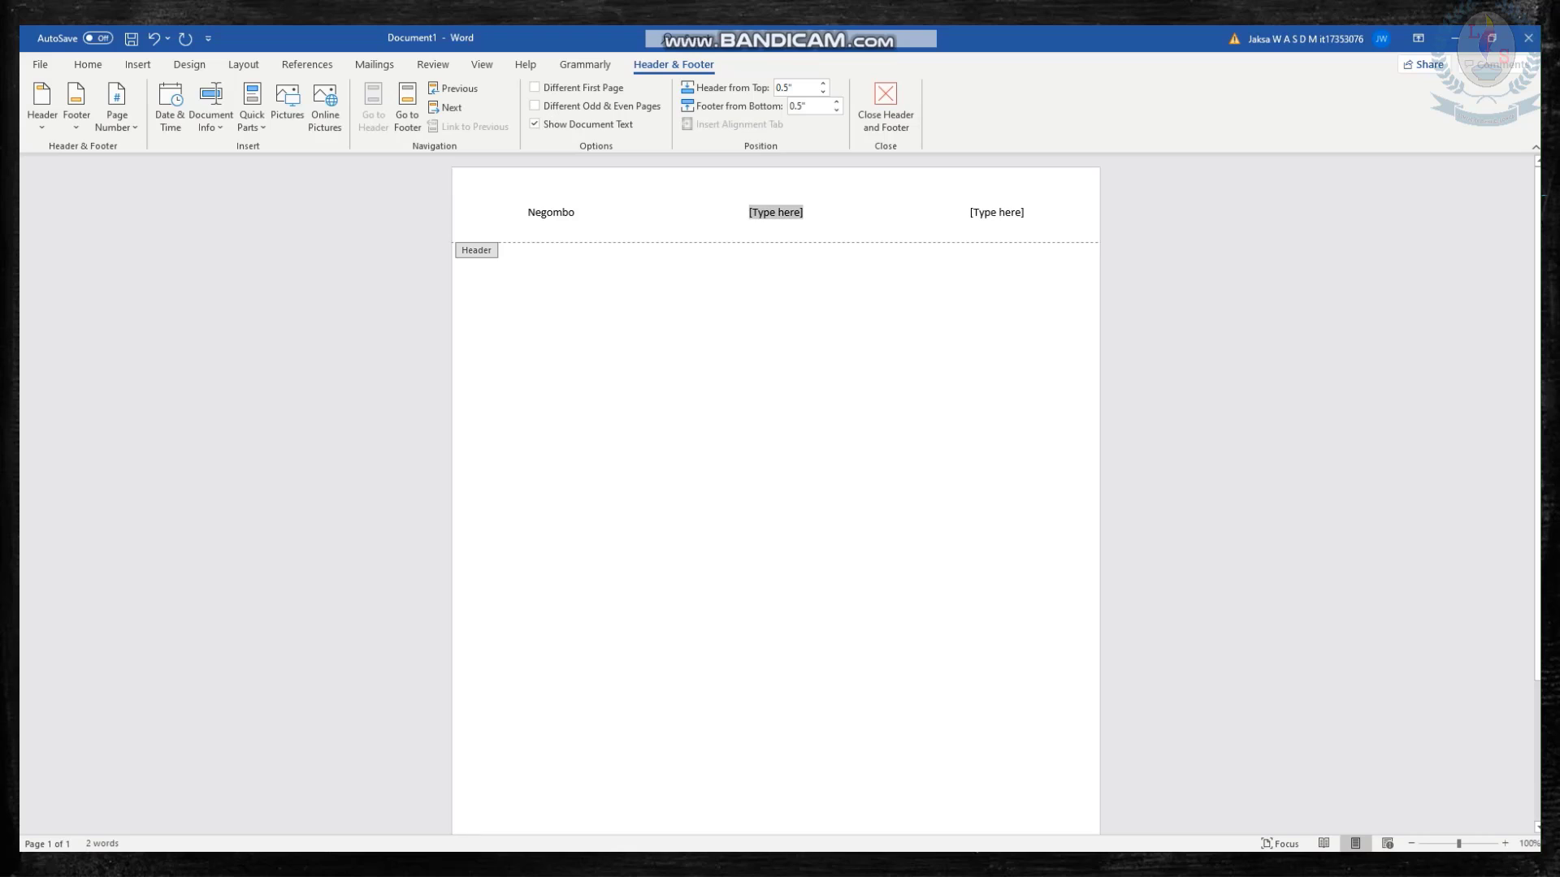
text(Leeds )
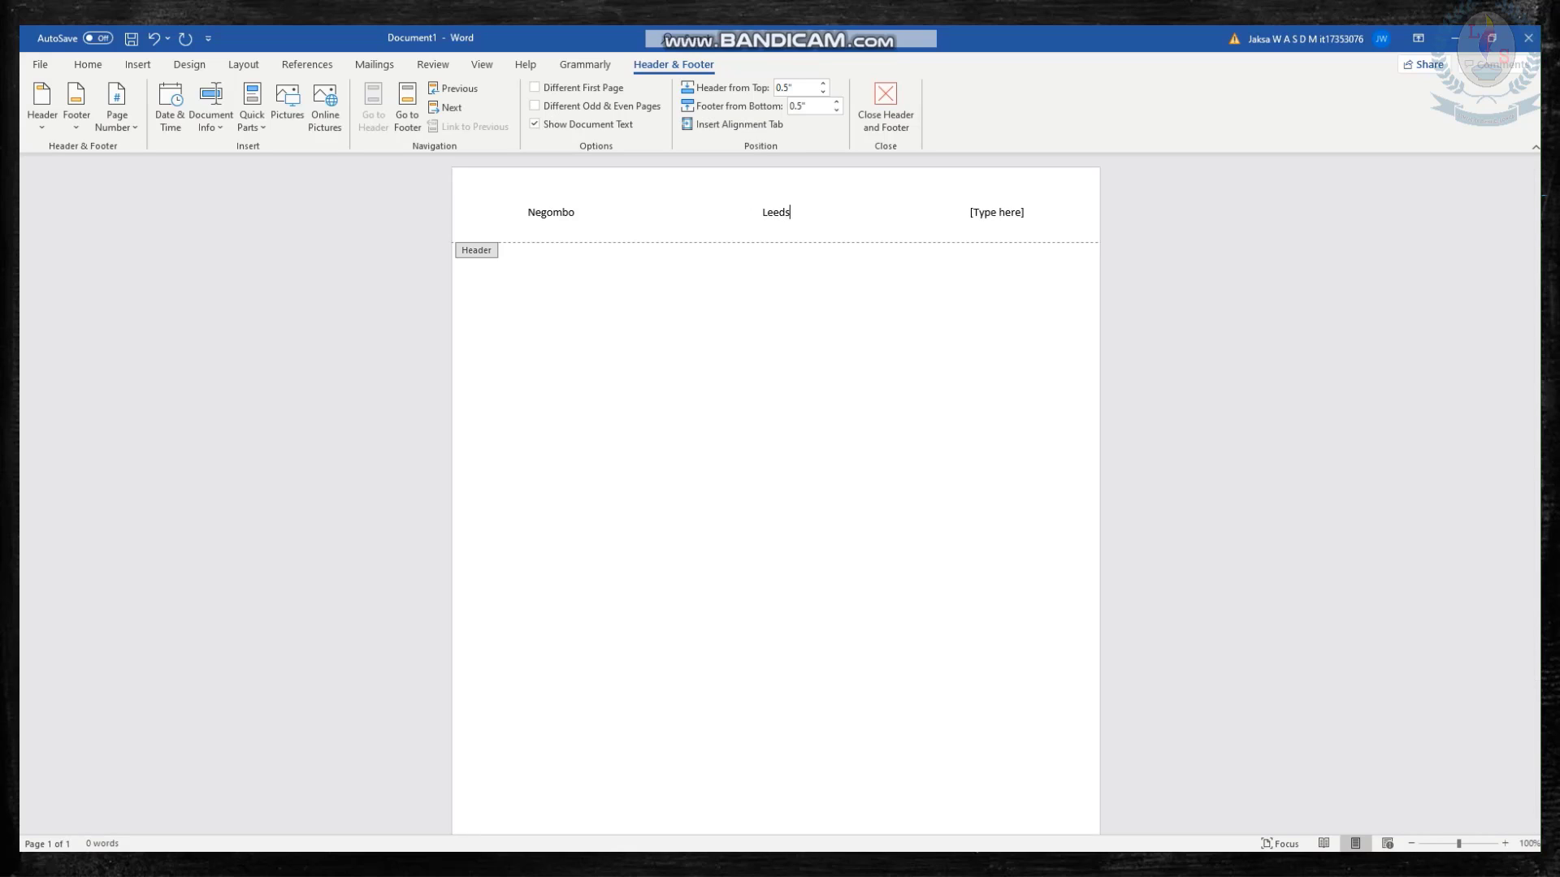
text(International)
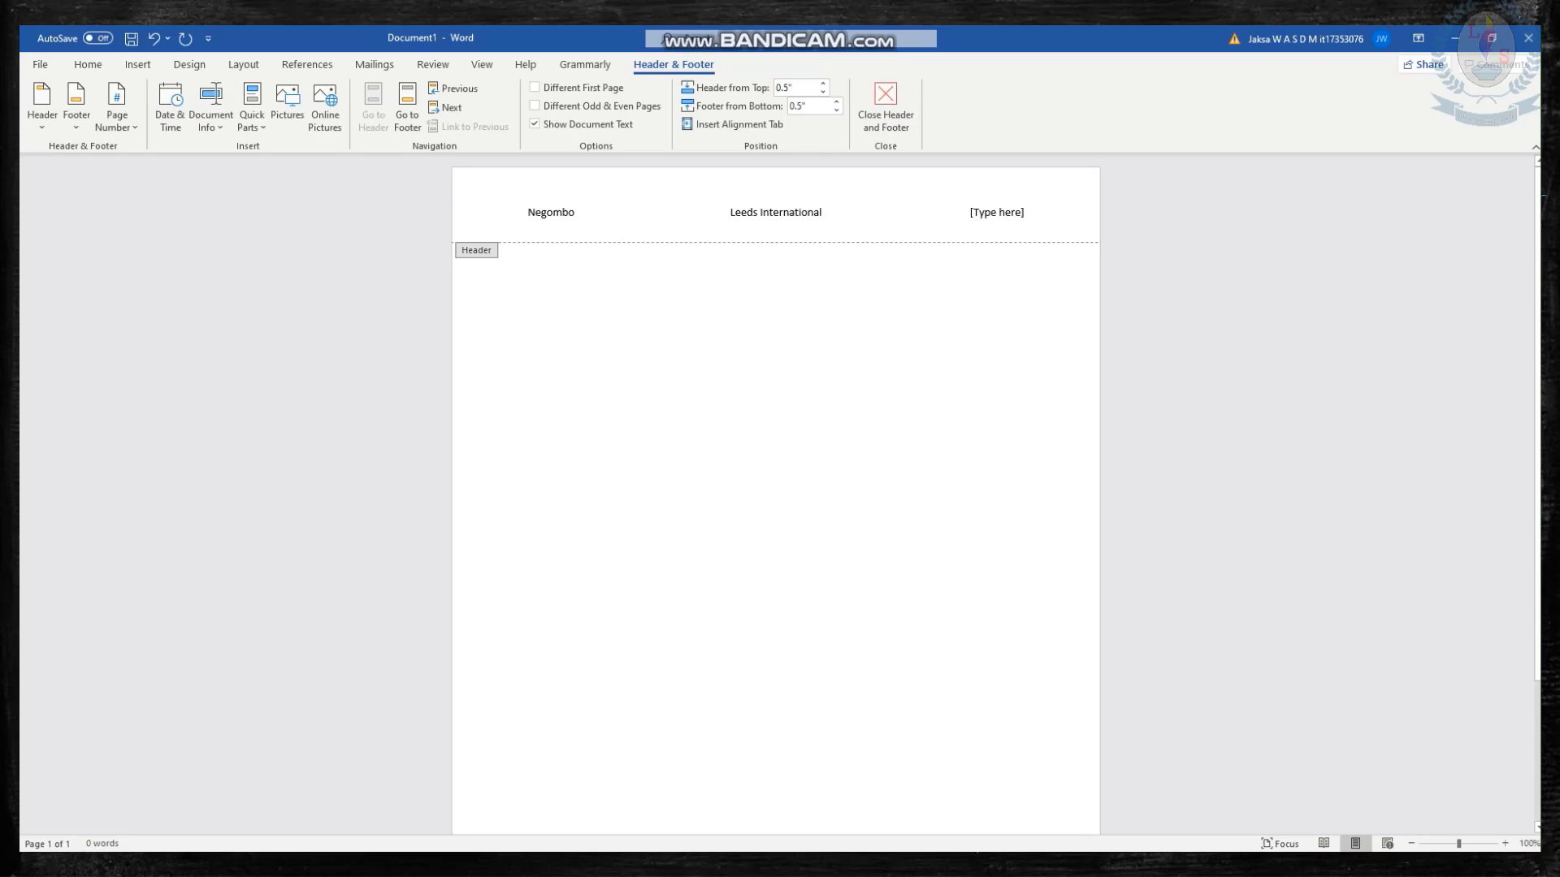
click(996, 212)
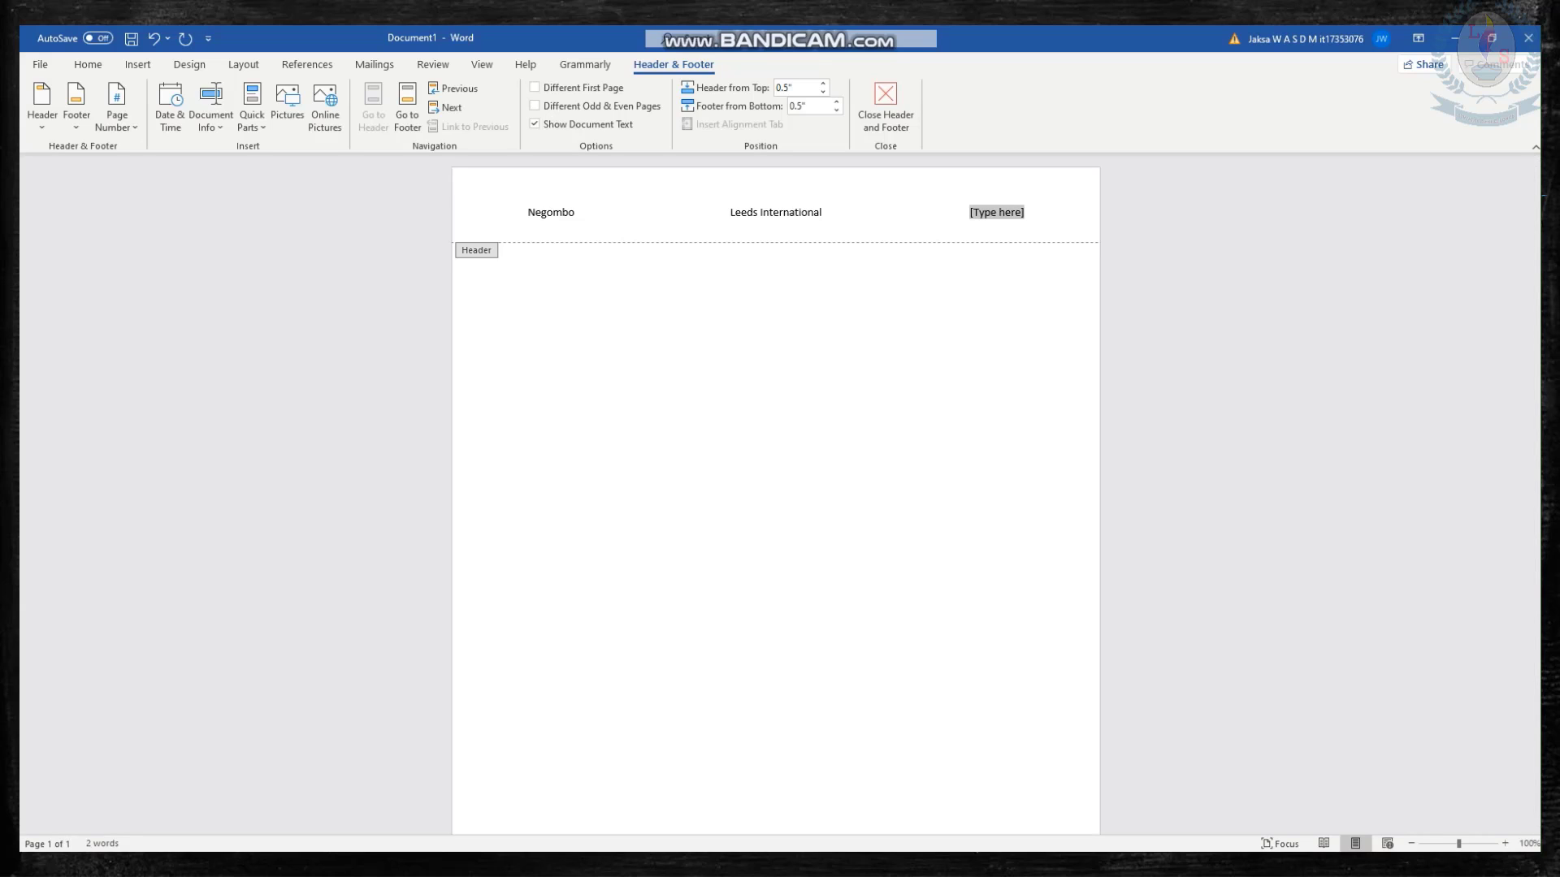
text(01)
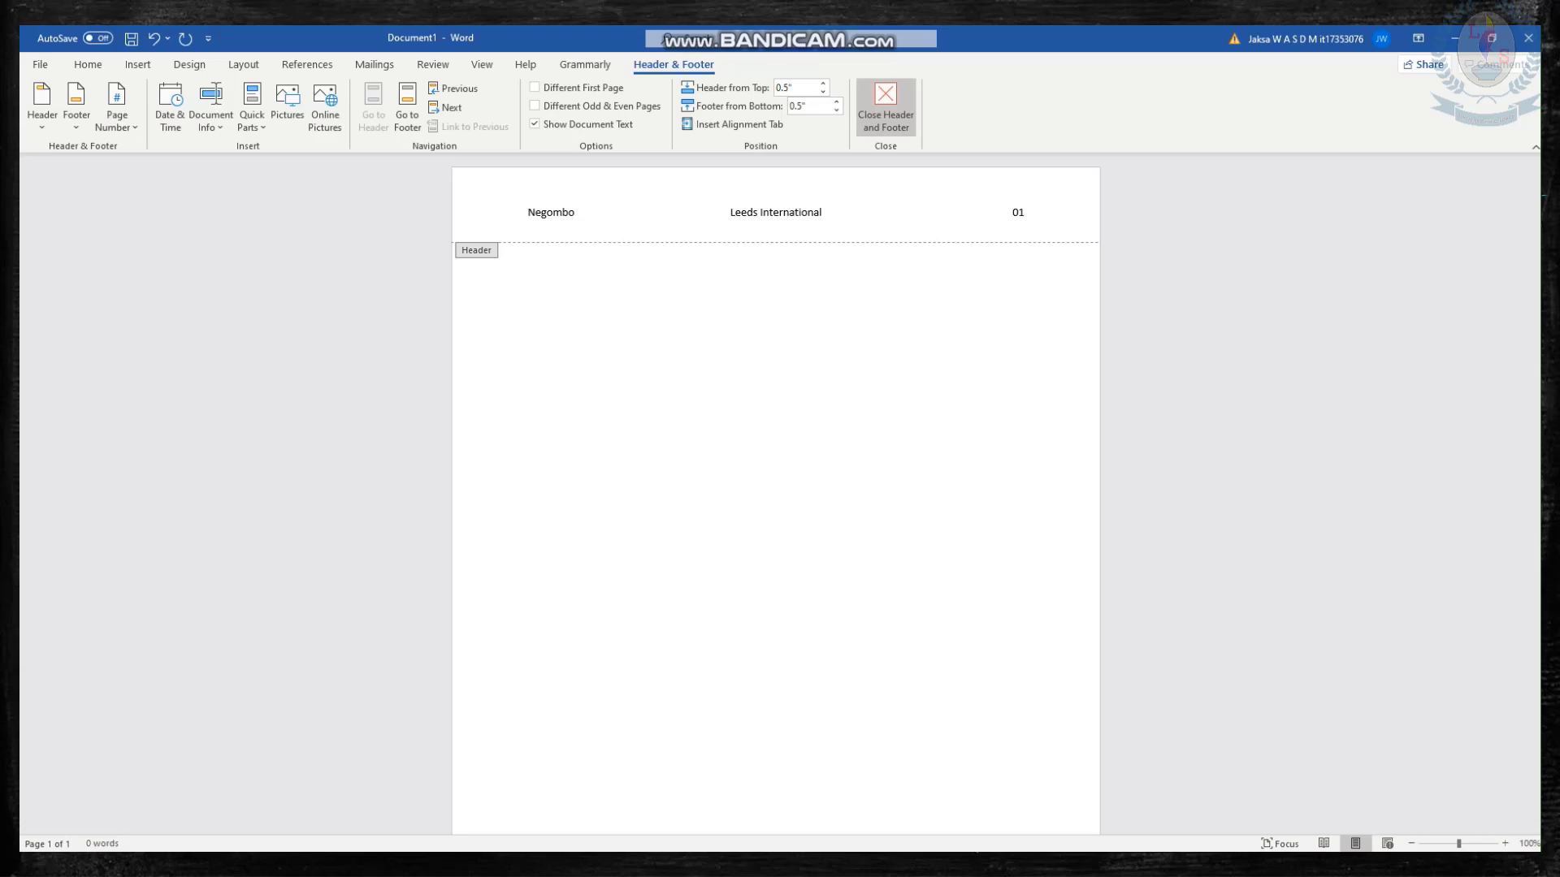
click(885, 109)
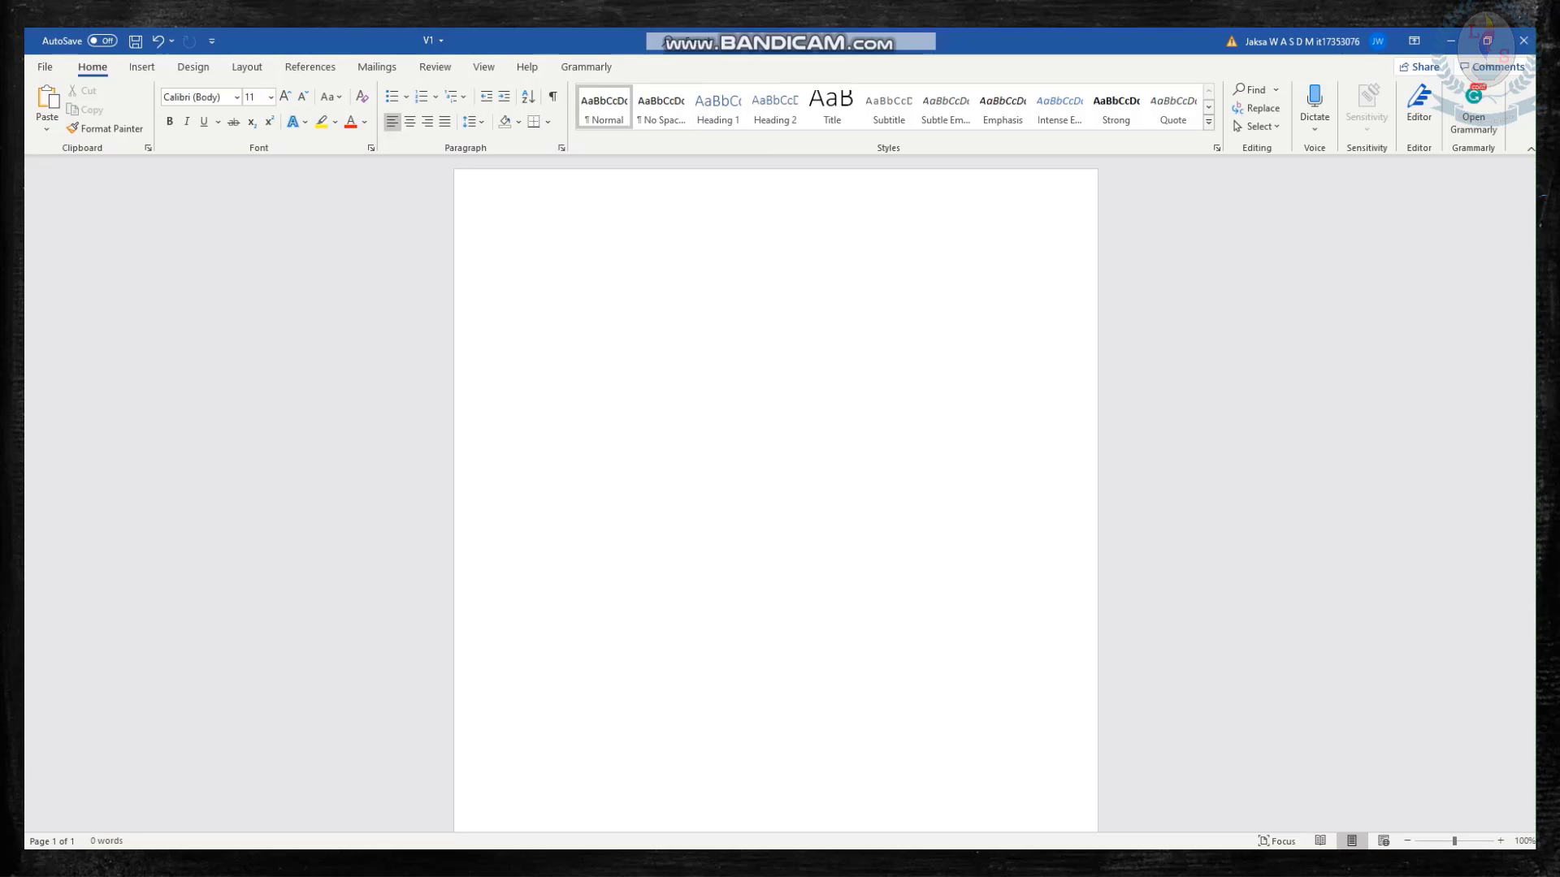
Open the page footer for editing and add a Plain Number 1 bottom-of-page number without the extra blank line beneath it.
click(142, 67)
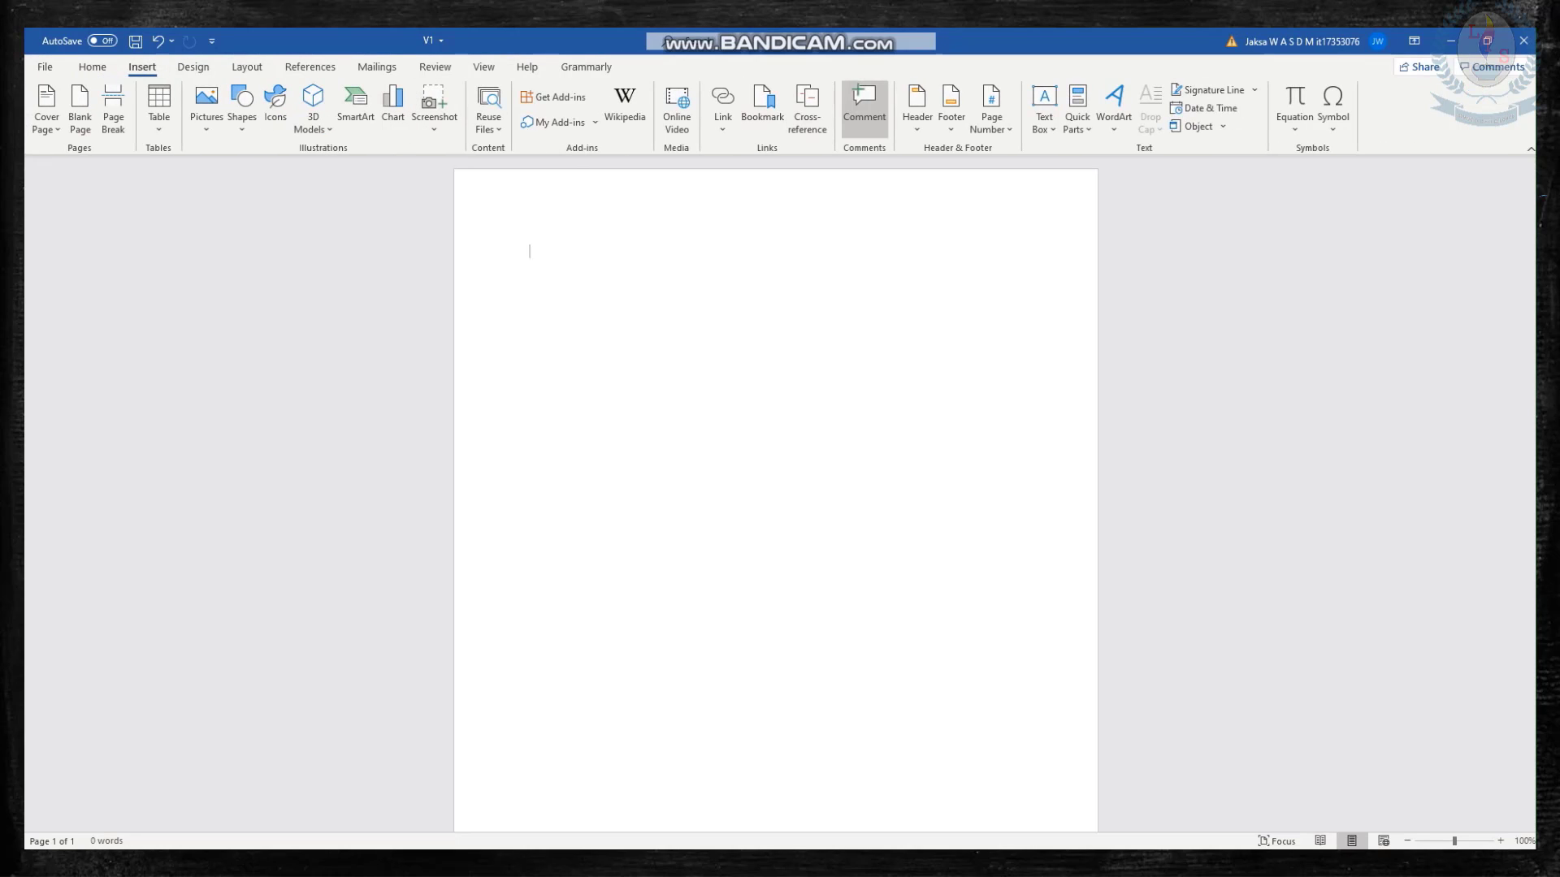
click(952, 110)
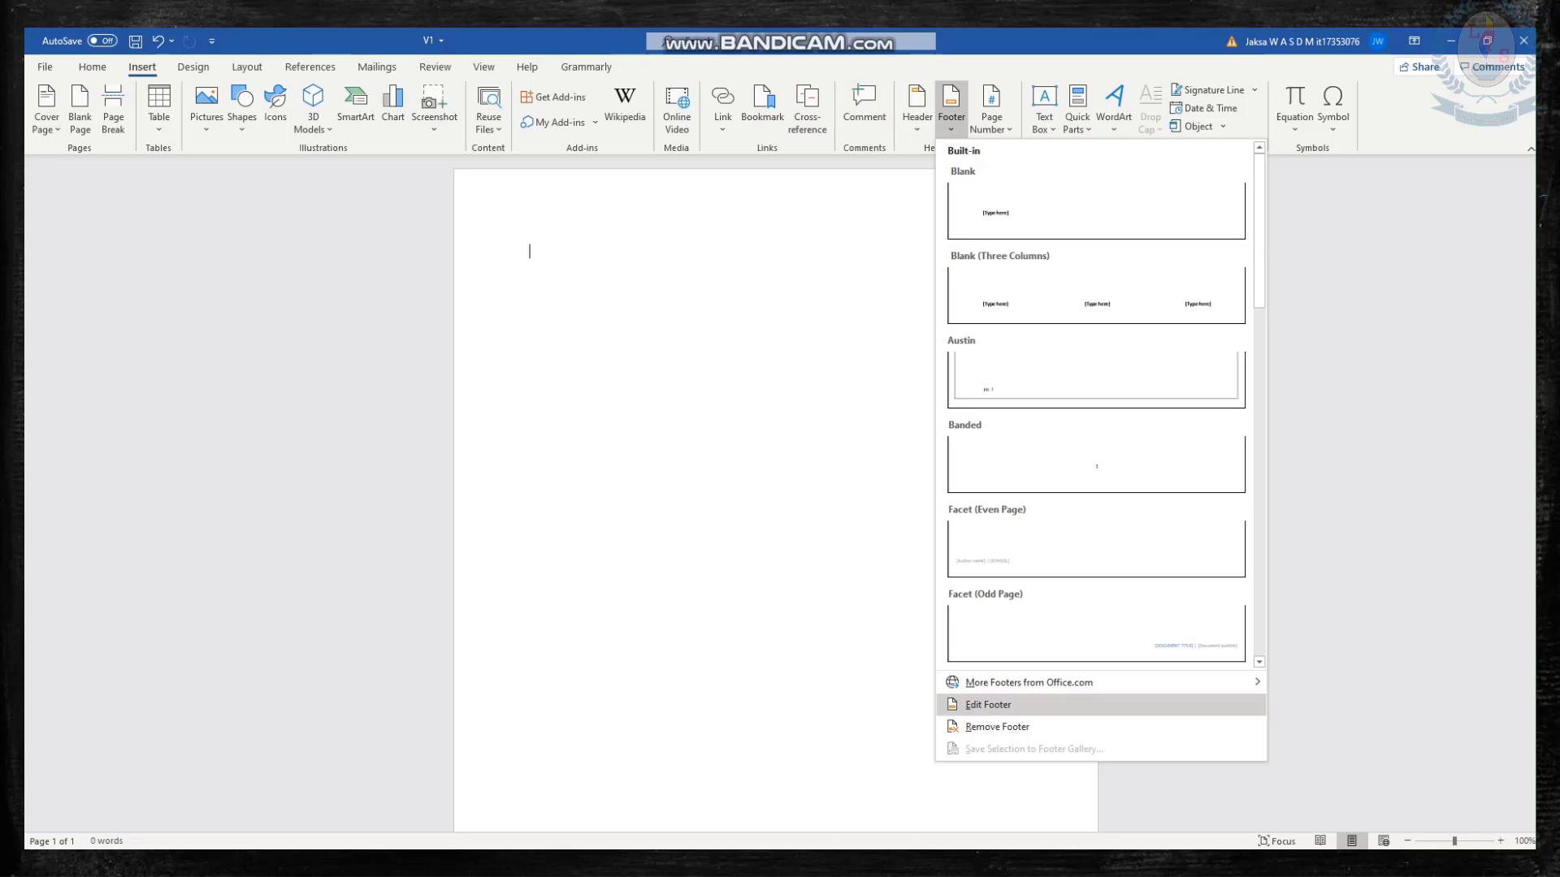
click(988, 705)
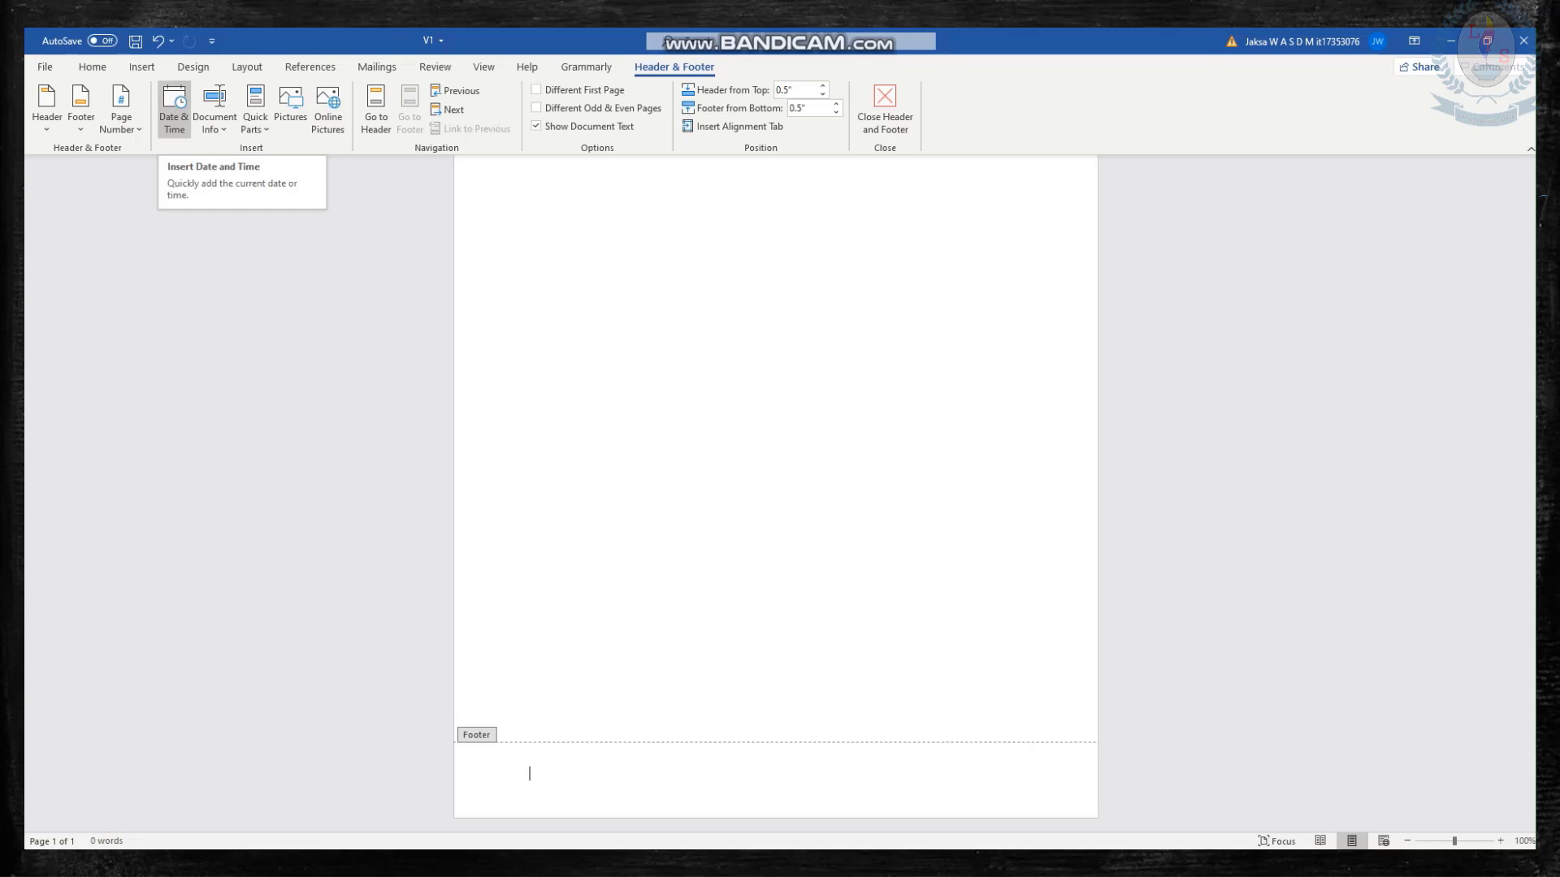
click(121, 120)
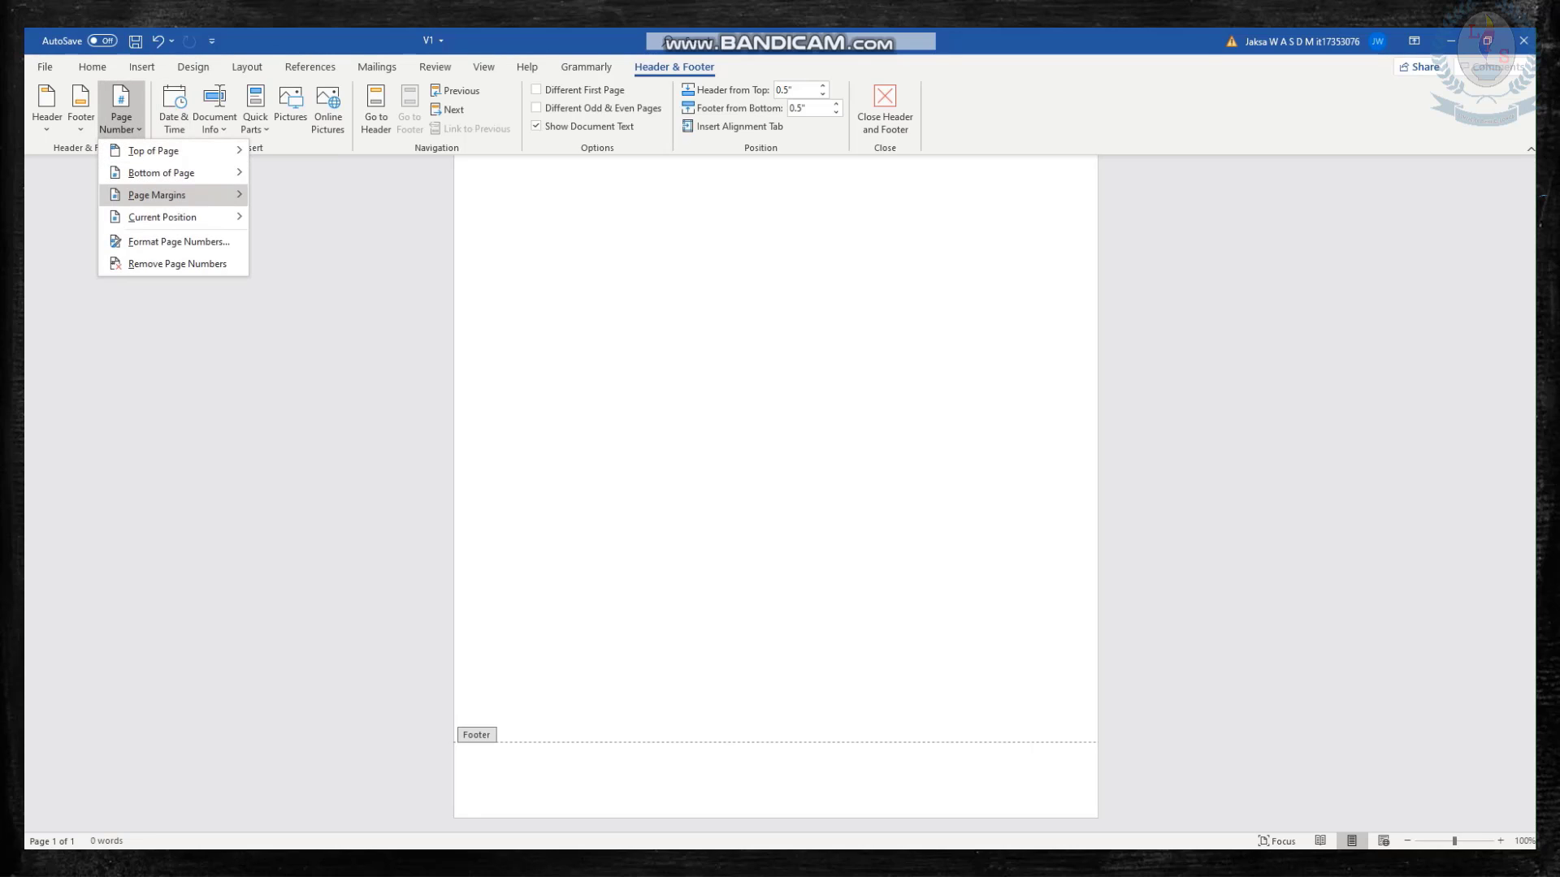
mouse_move(156, 195)
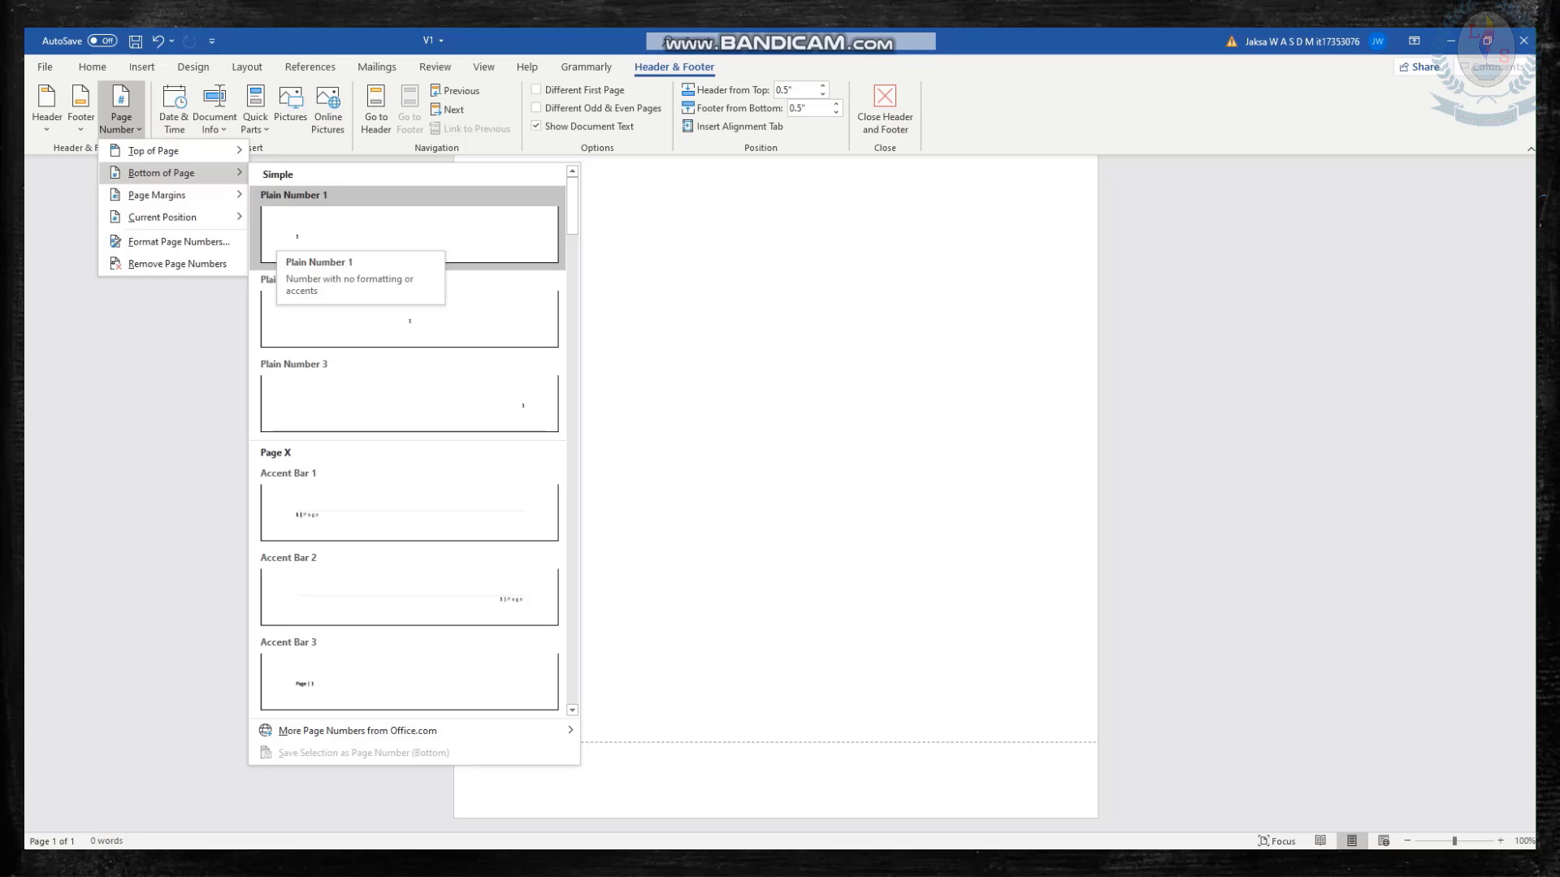
click(285, 235)
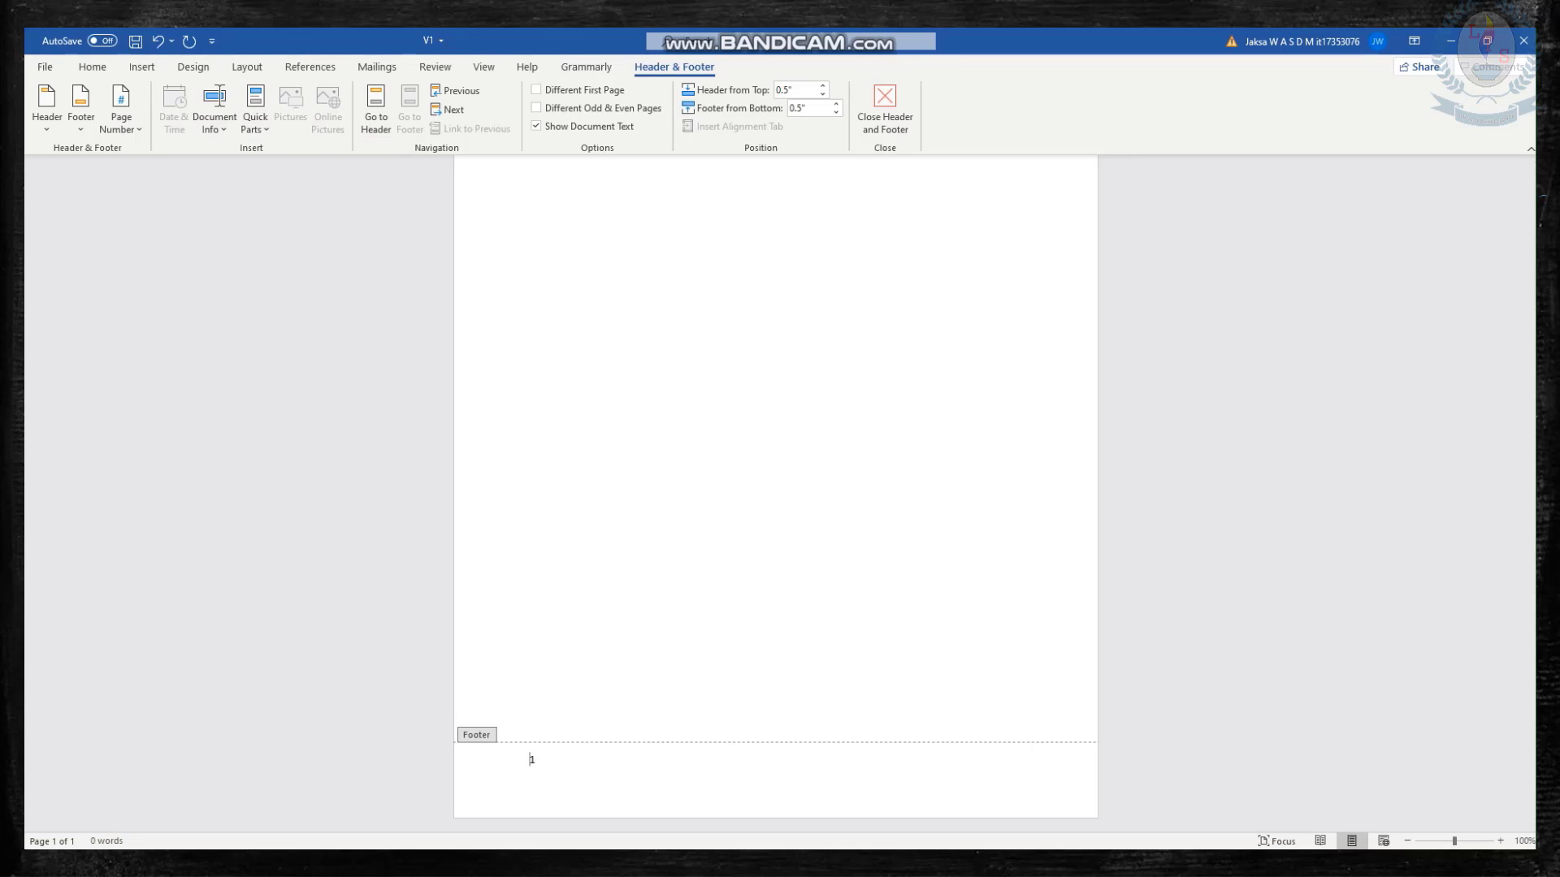
click(530, 773)
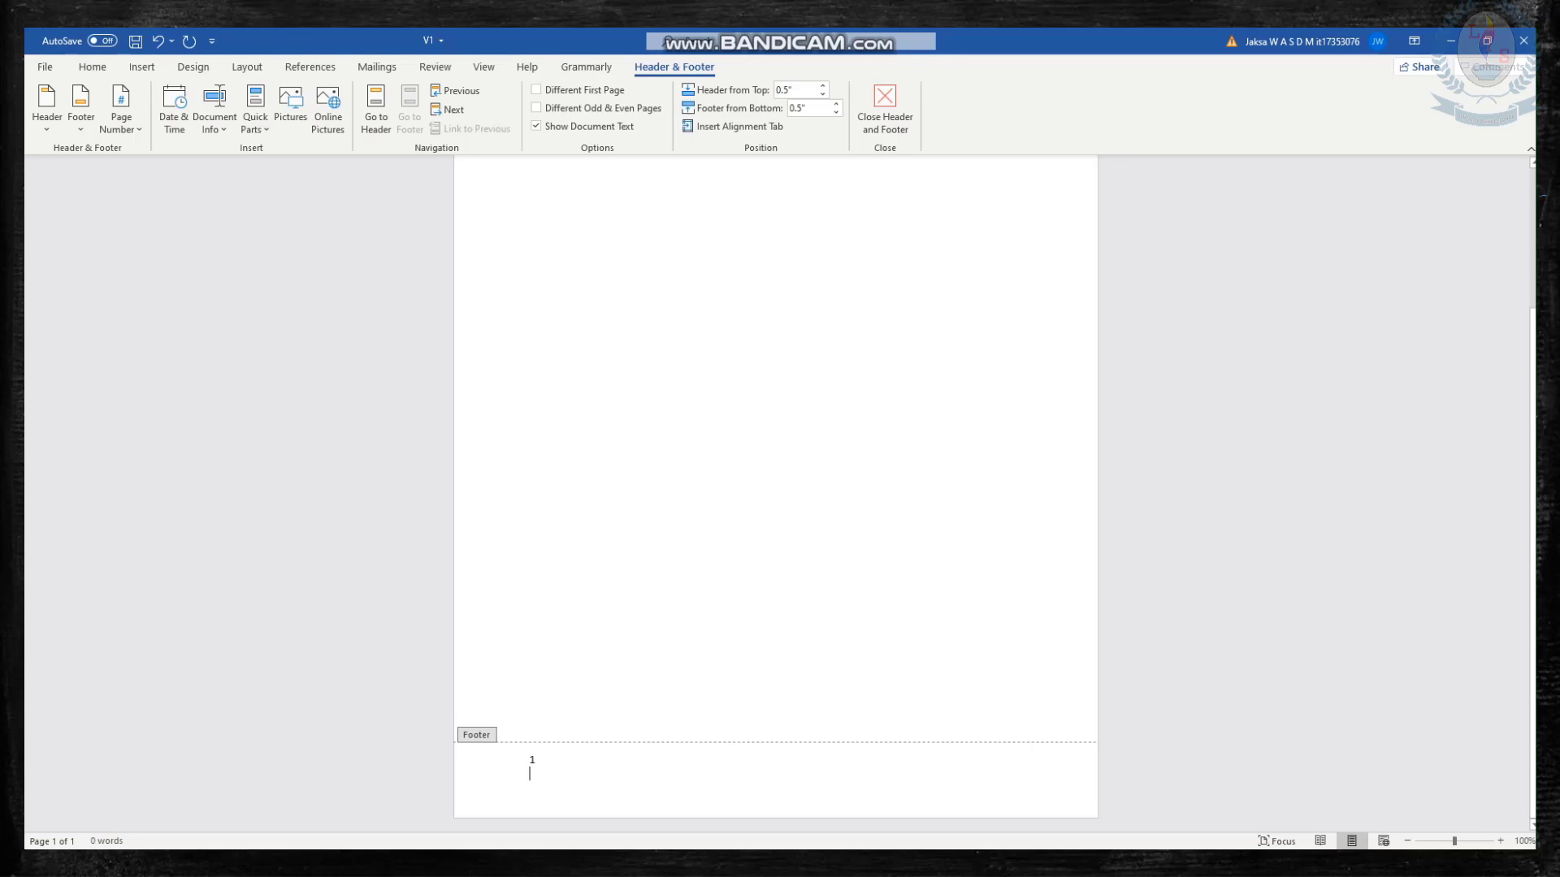
key(BackSpace)
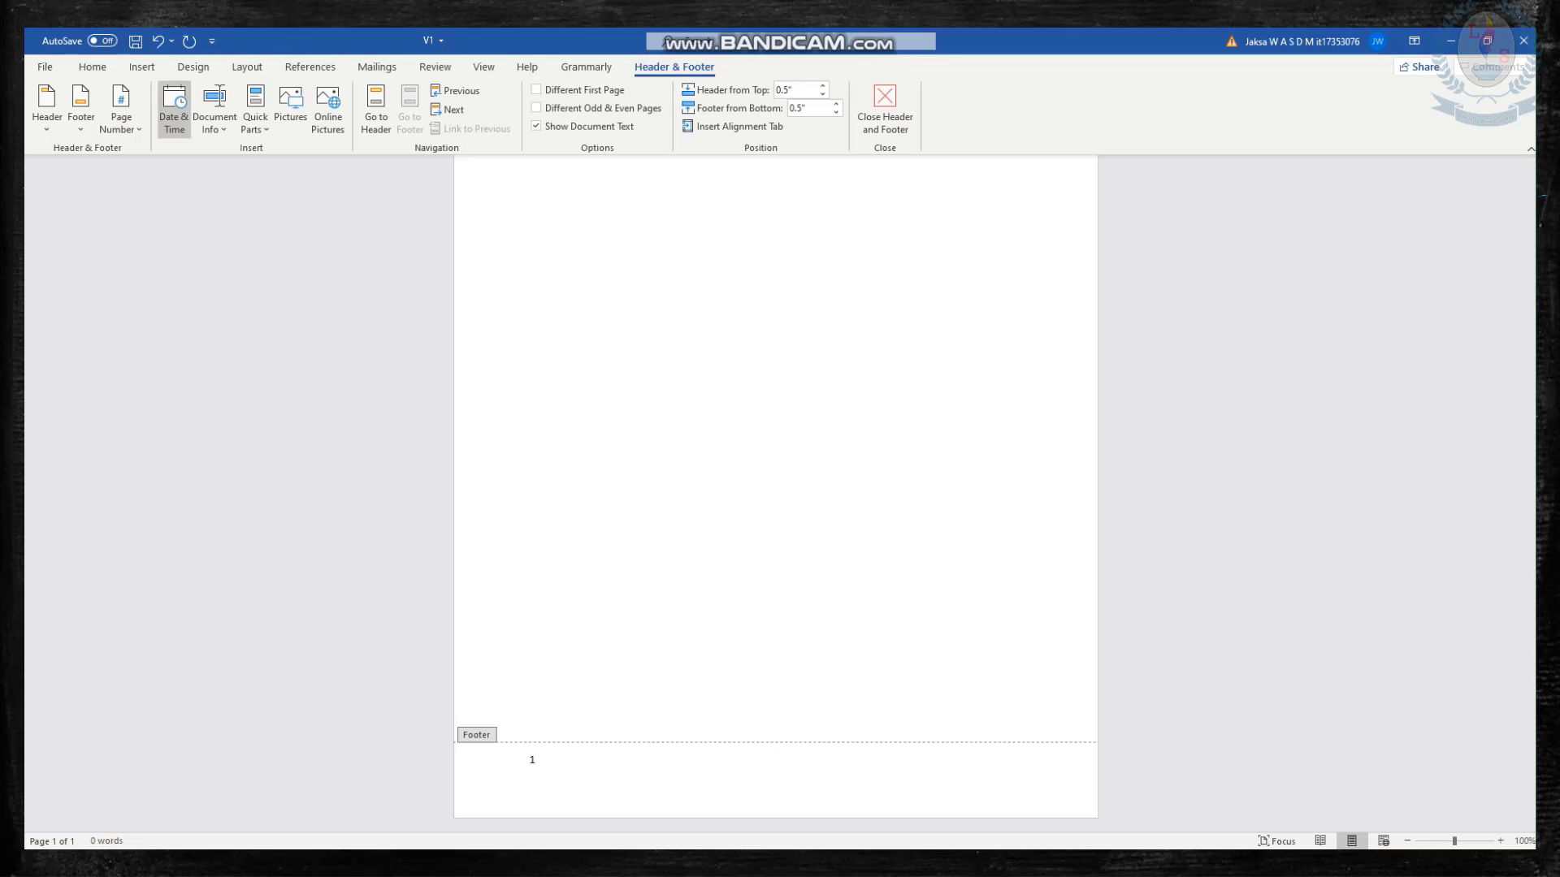
Insert the current date and time at the footer's centre in the "10/31/2020 9:20 PM" format, and close the footer.
click(173, 110)
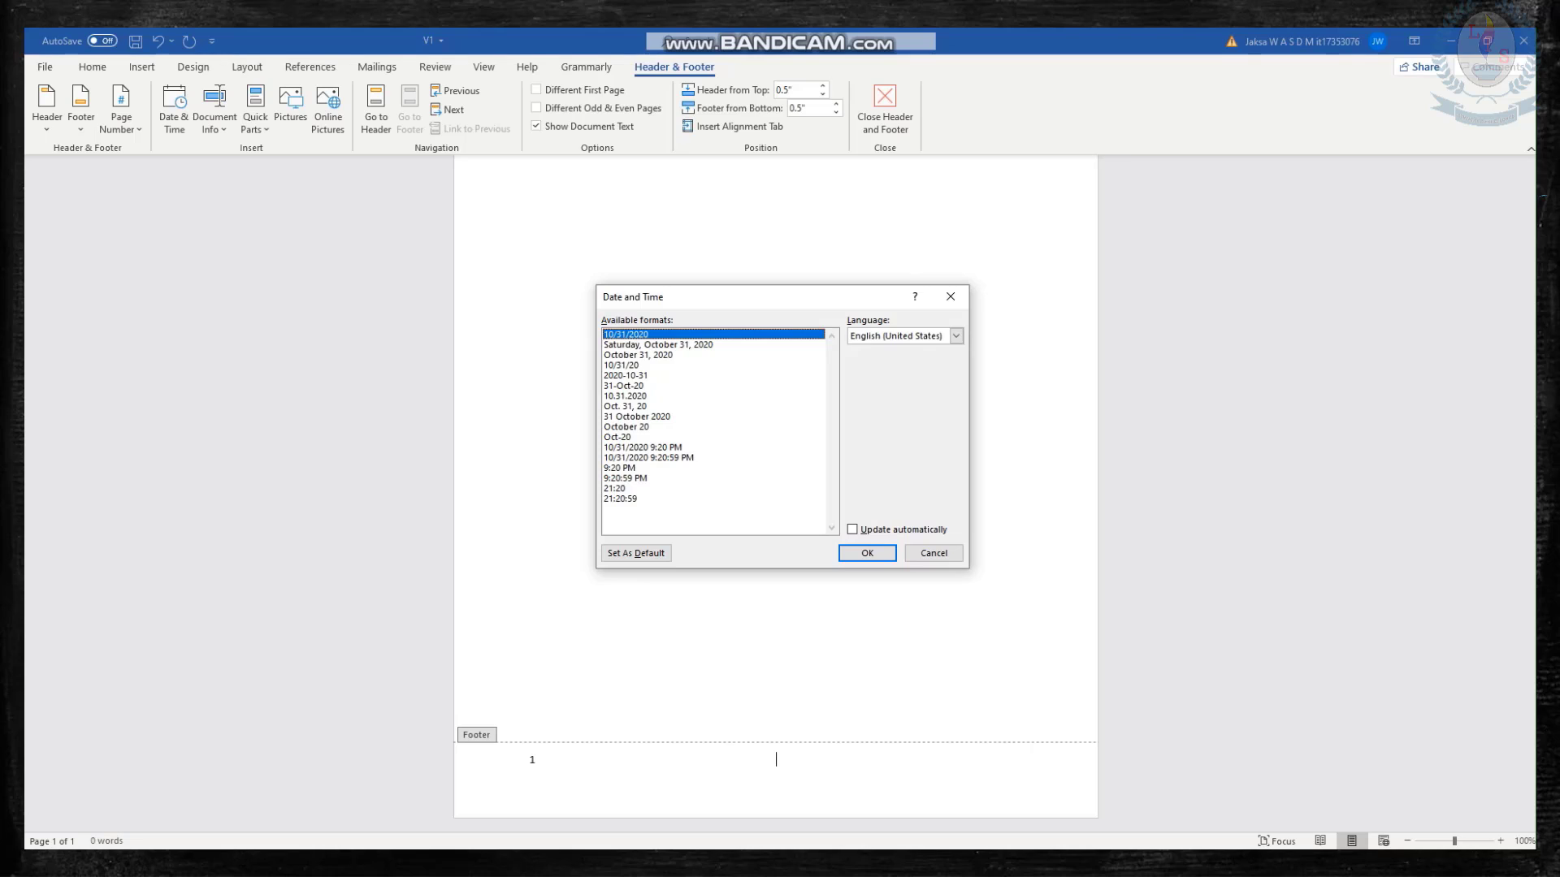
click(635, 416)
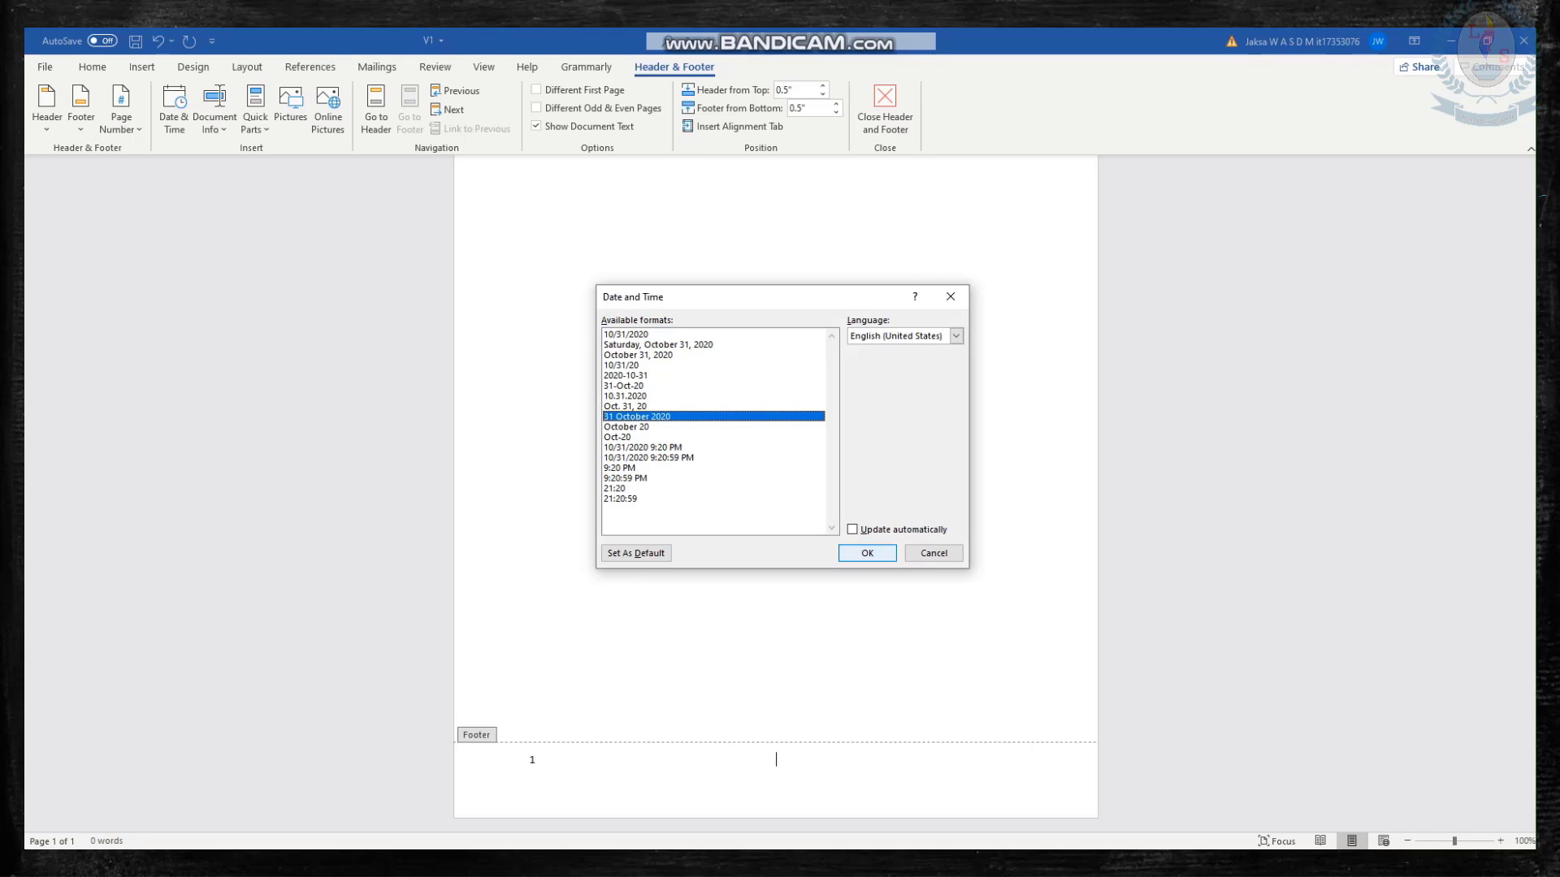
click(642, 448)
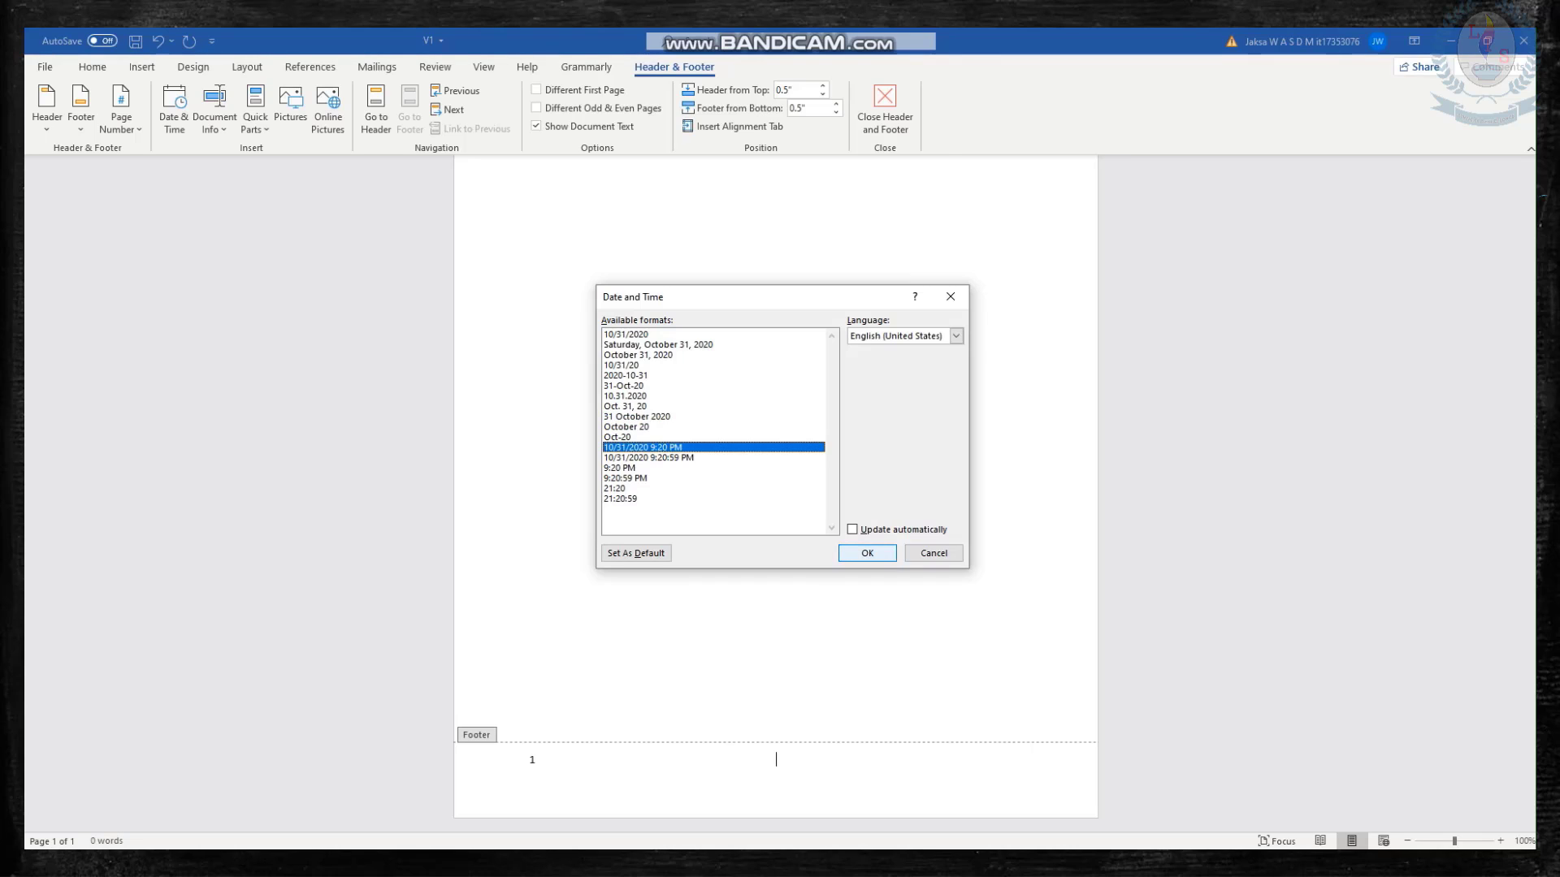
click(867, 553)
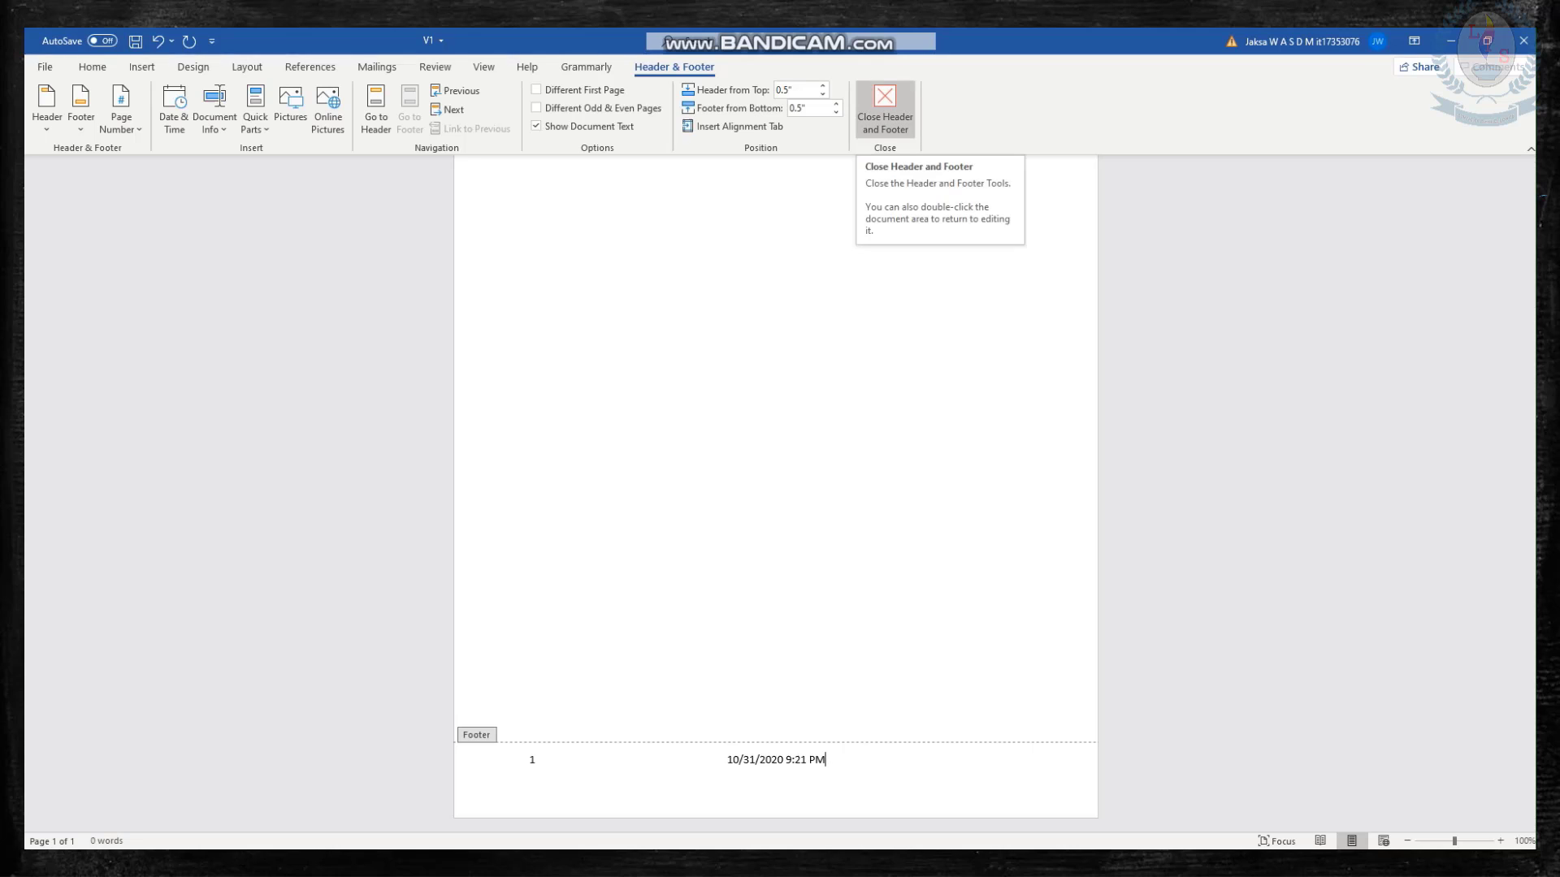
click(884, 110)
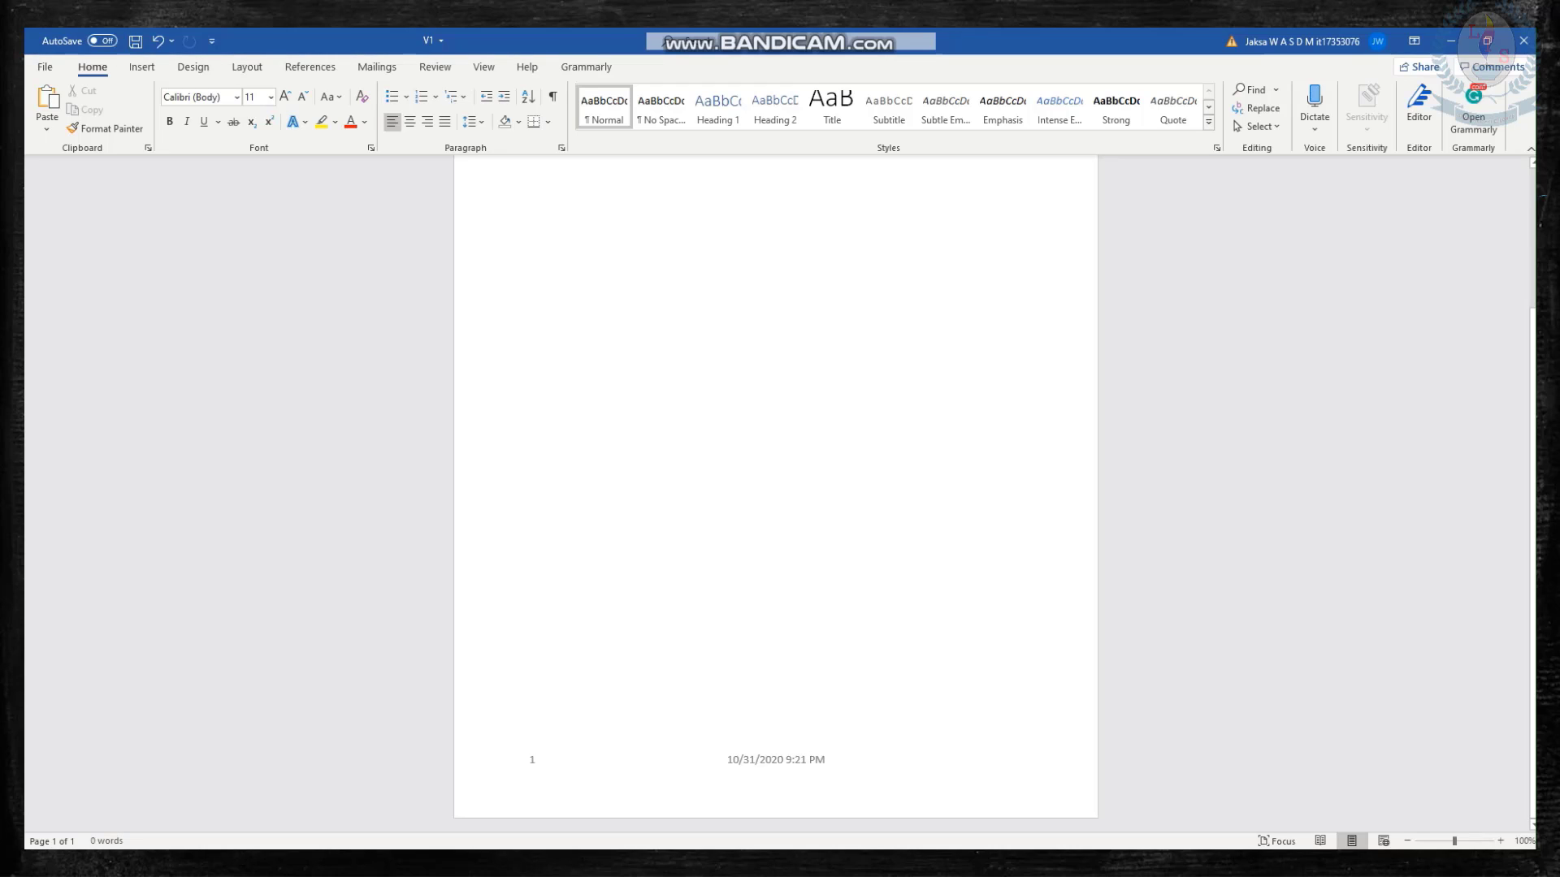
Reopen the footer and insert the picture leedslogo-2 from the Leeds Online folder in Documents after the date.
double_click(532, 759)
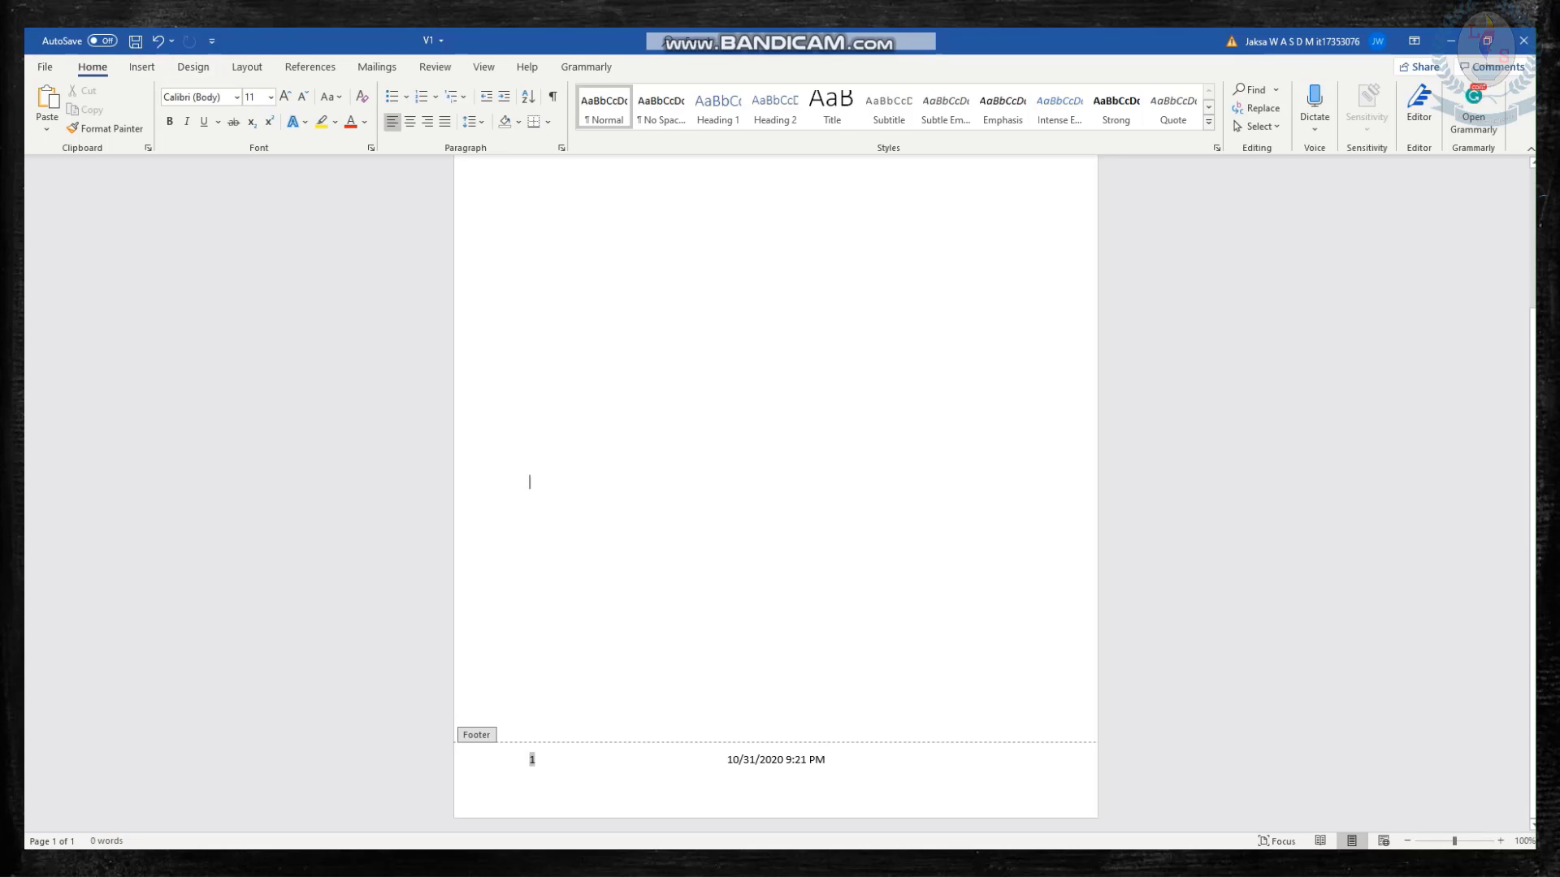
click(532, 774)
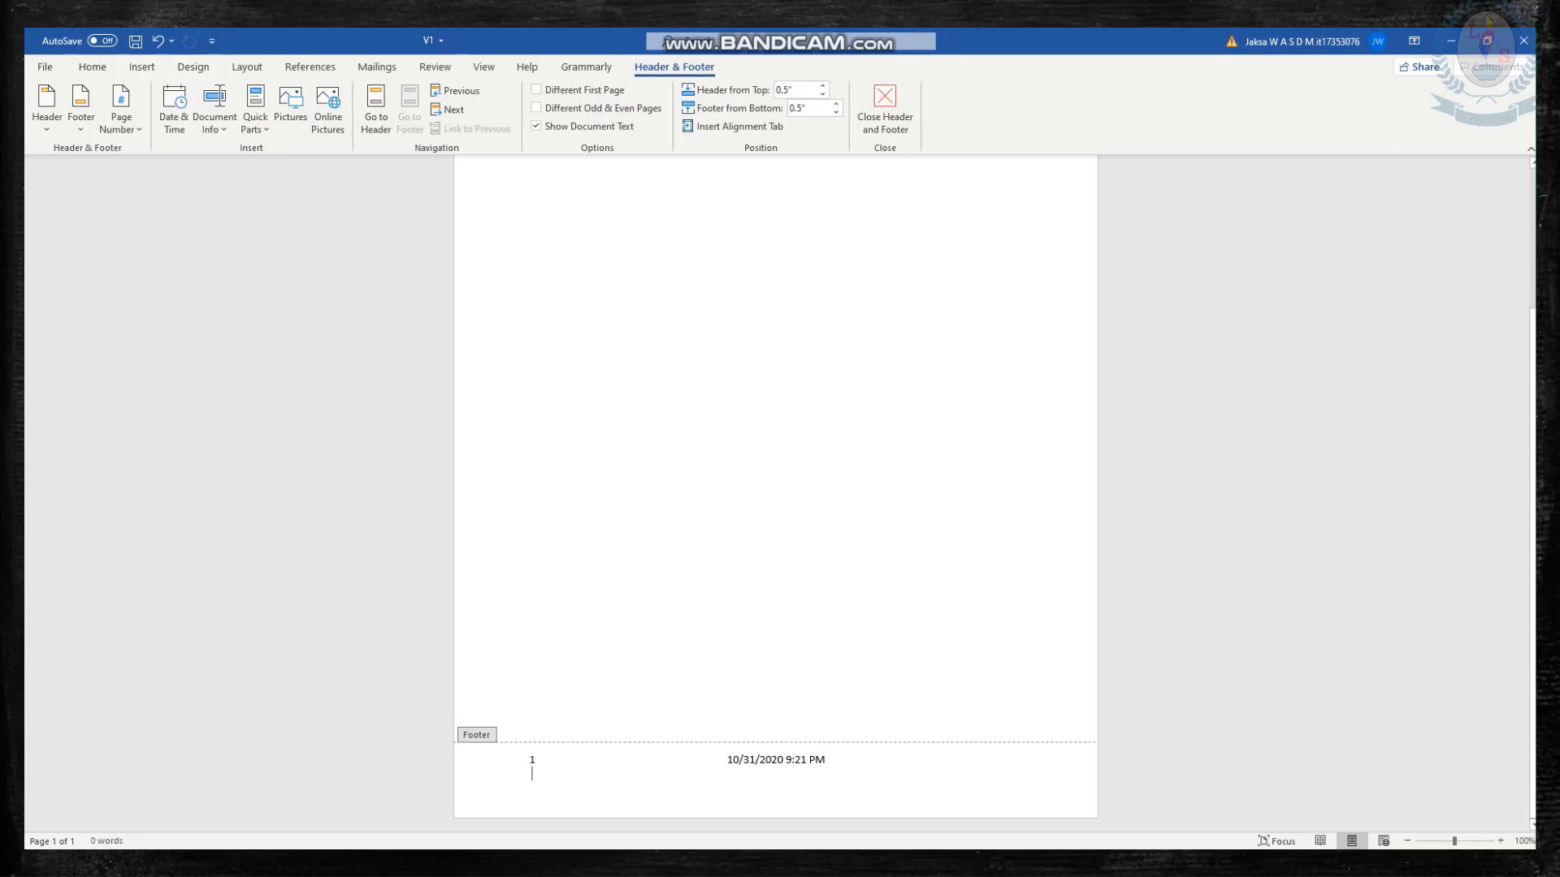
key(Tab)
click(290, 110)
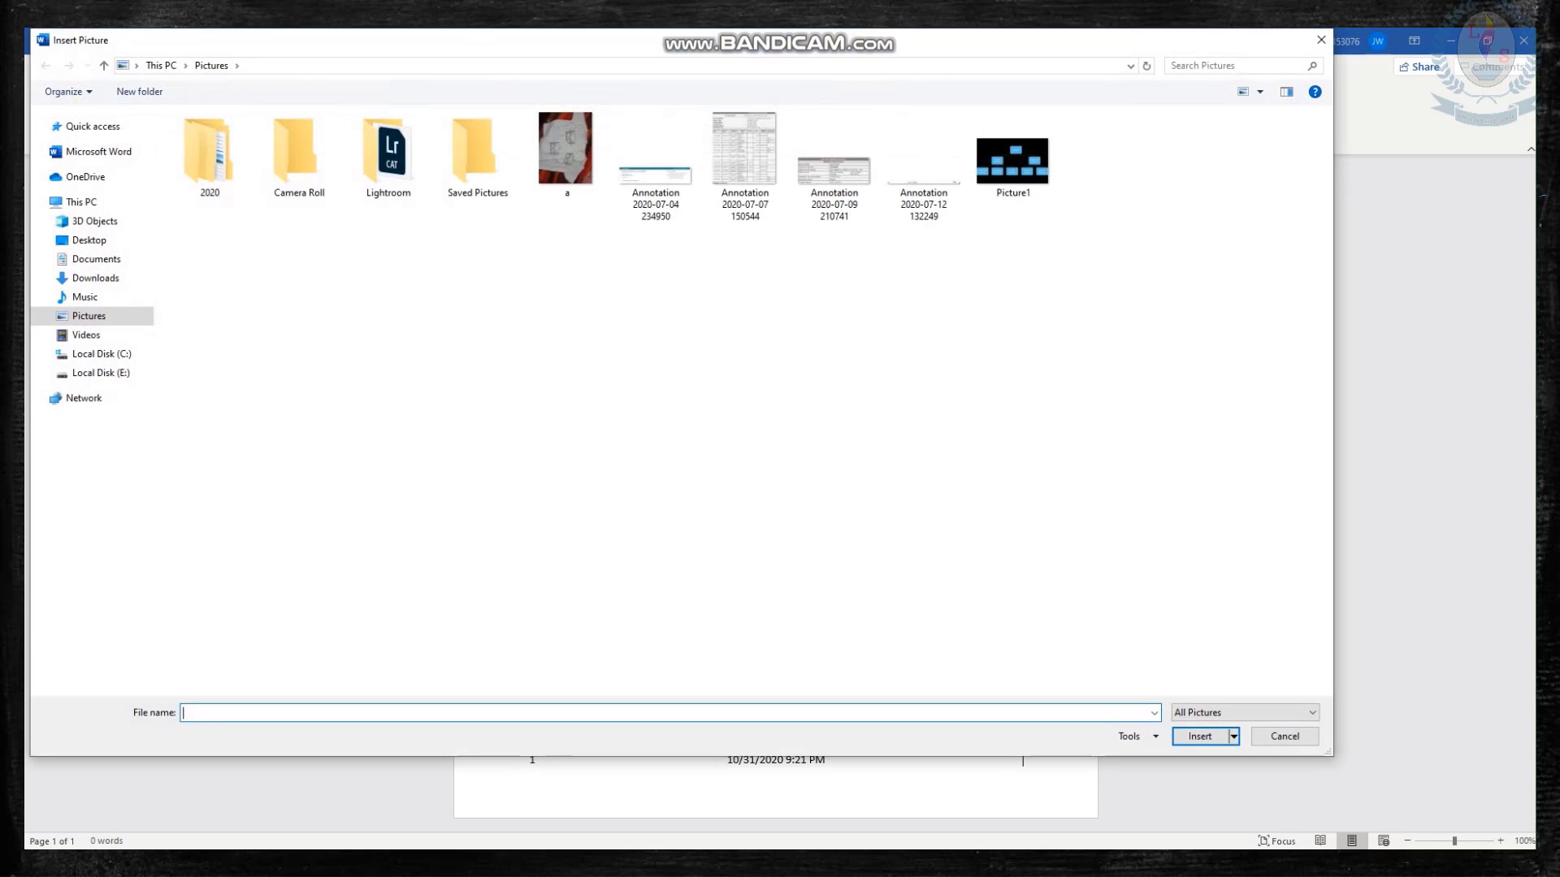
click(96, 258)
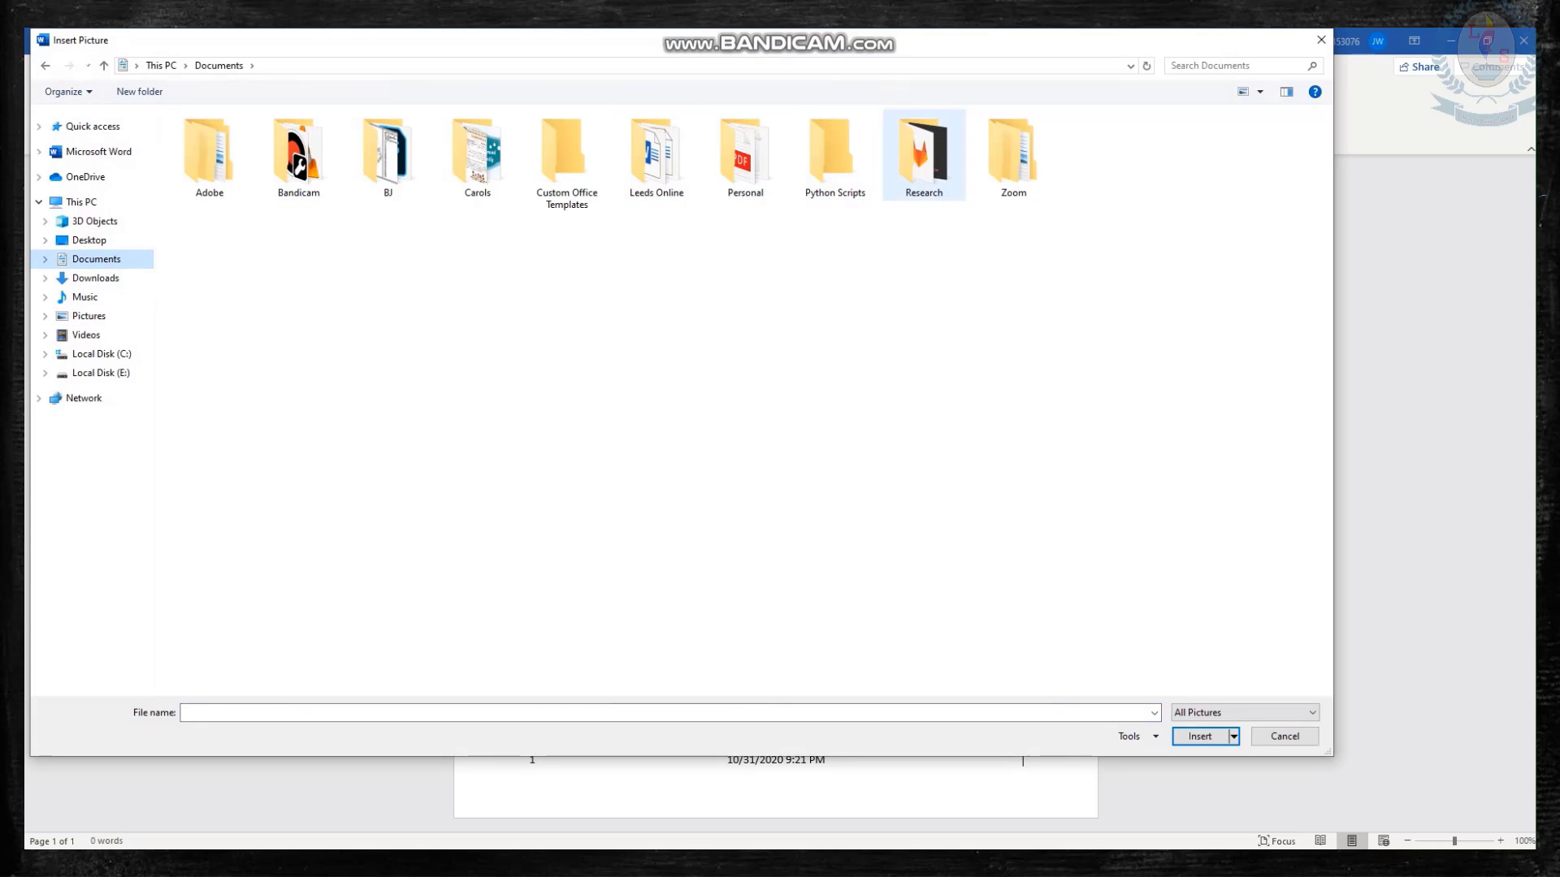
double_click(656, 154)
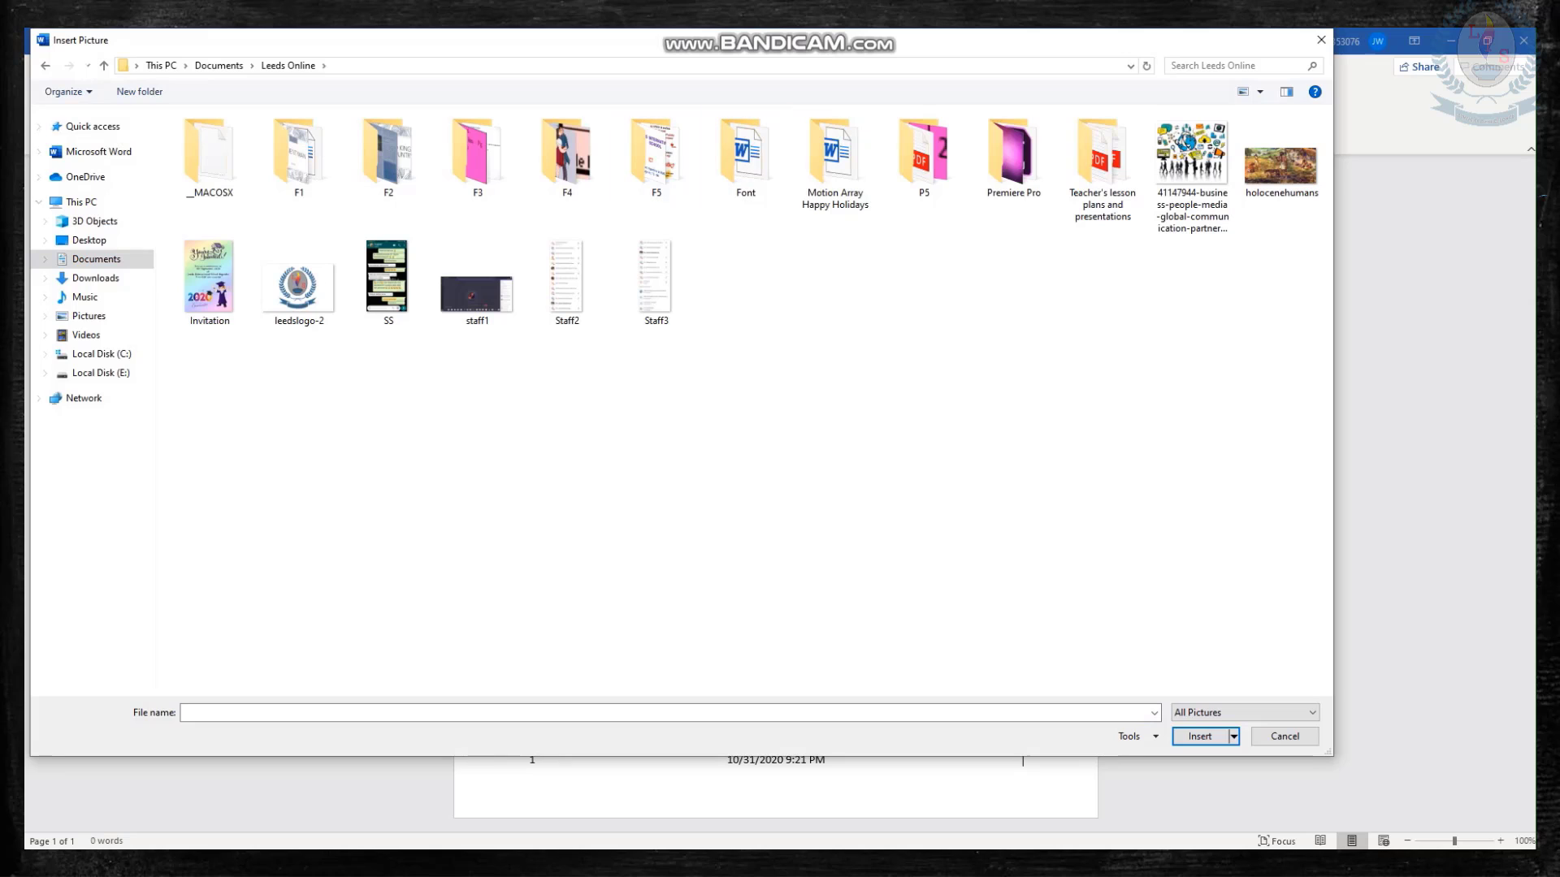
click(299, 284)
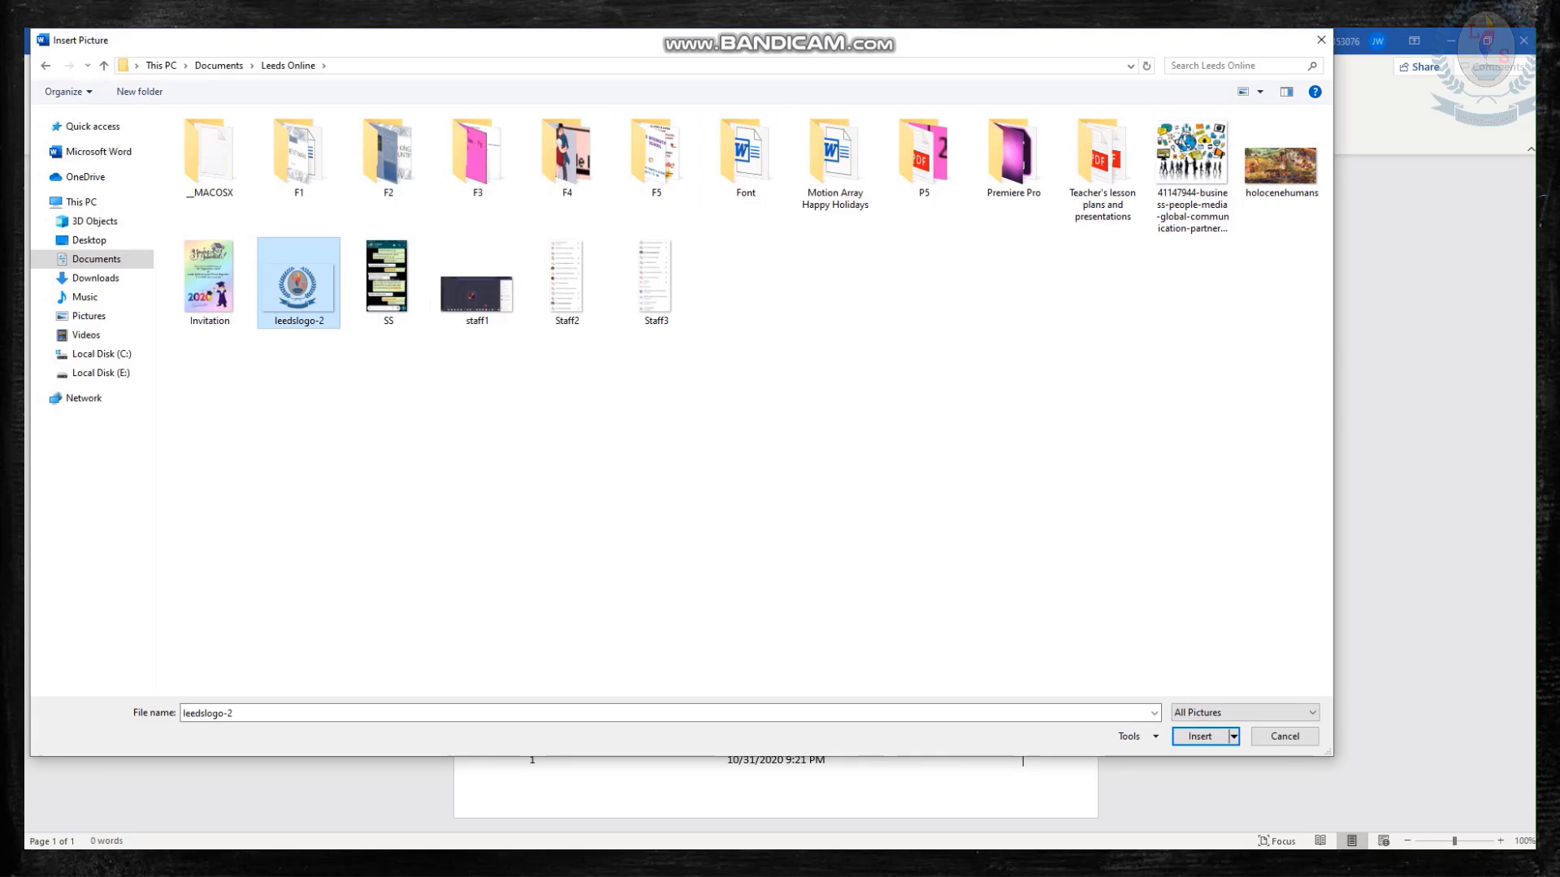
click(1200, 736)
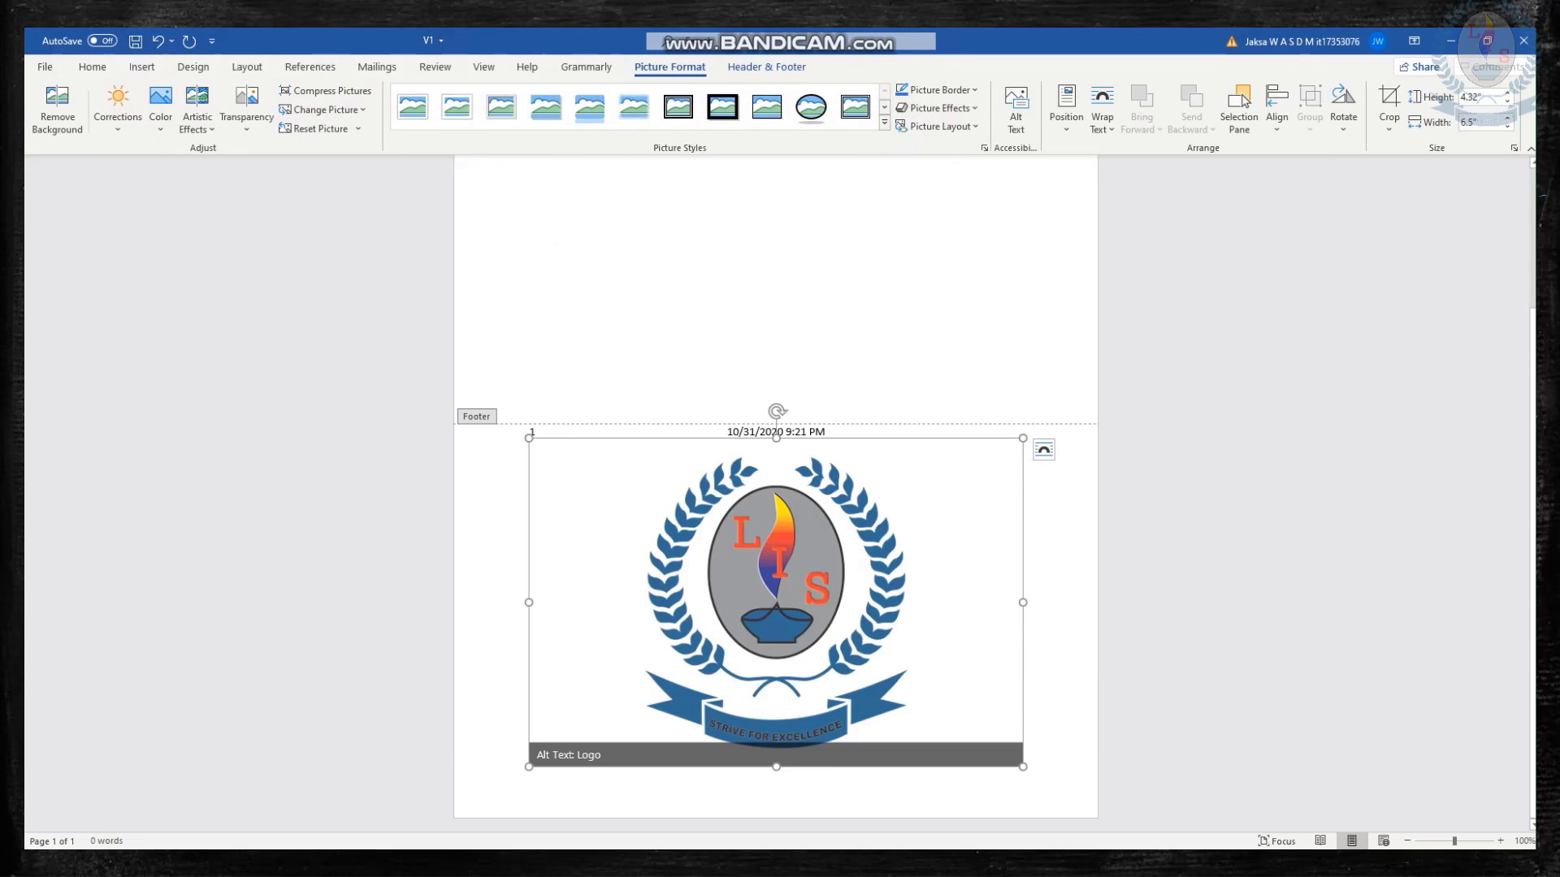
Shrink the footer logo to about 3.24" wide by 2.16" high and set its text wrapping to Behind Text.
drag(529, 438, 780, 605)
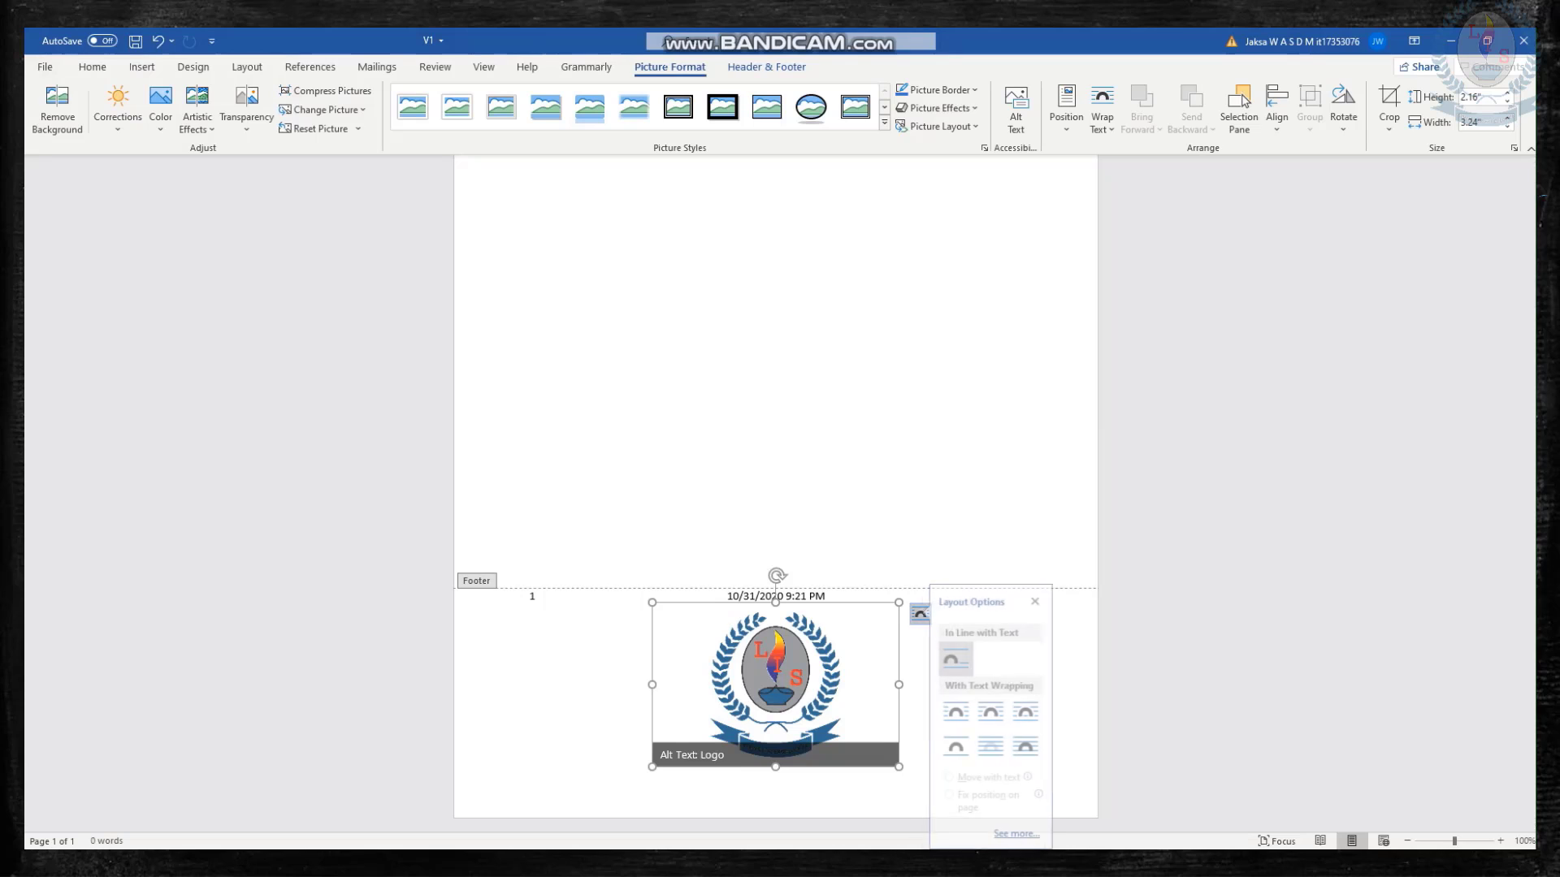
click(1003, 746)
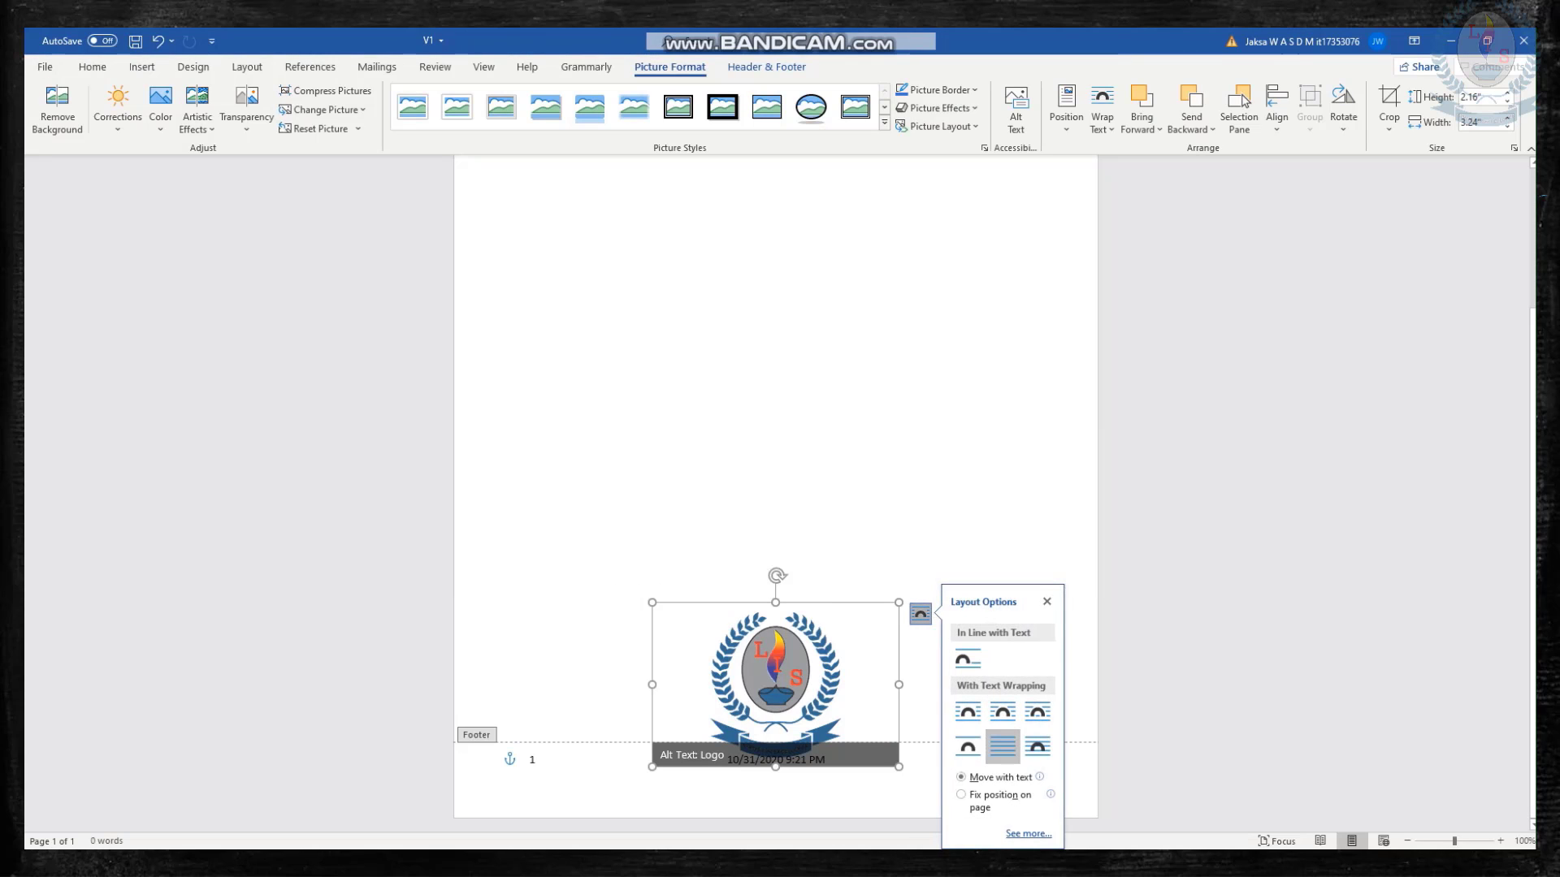
Shrink the logo to about 1.05" wide by 0.7" high at the right end of the footer, and close the footer.
drag(653, 603, 989, 770)
click(1023, 760)
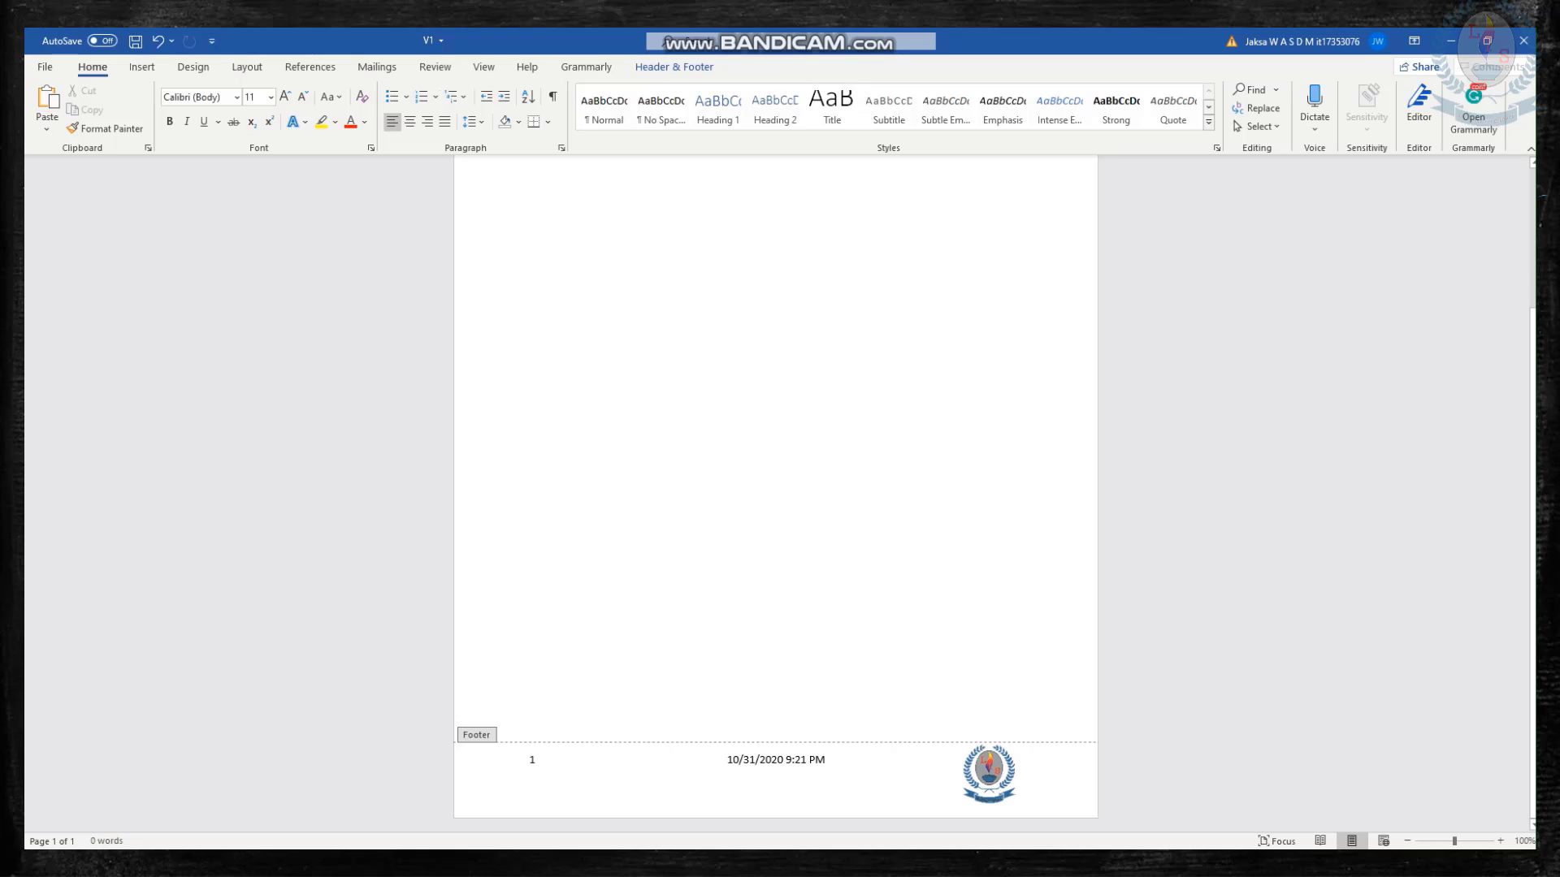
click(989, 772)
drag(939, 741, 989, 778)
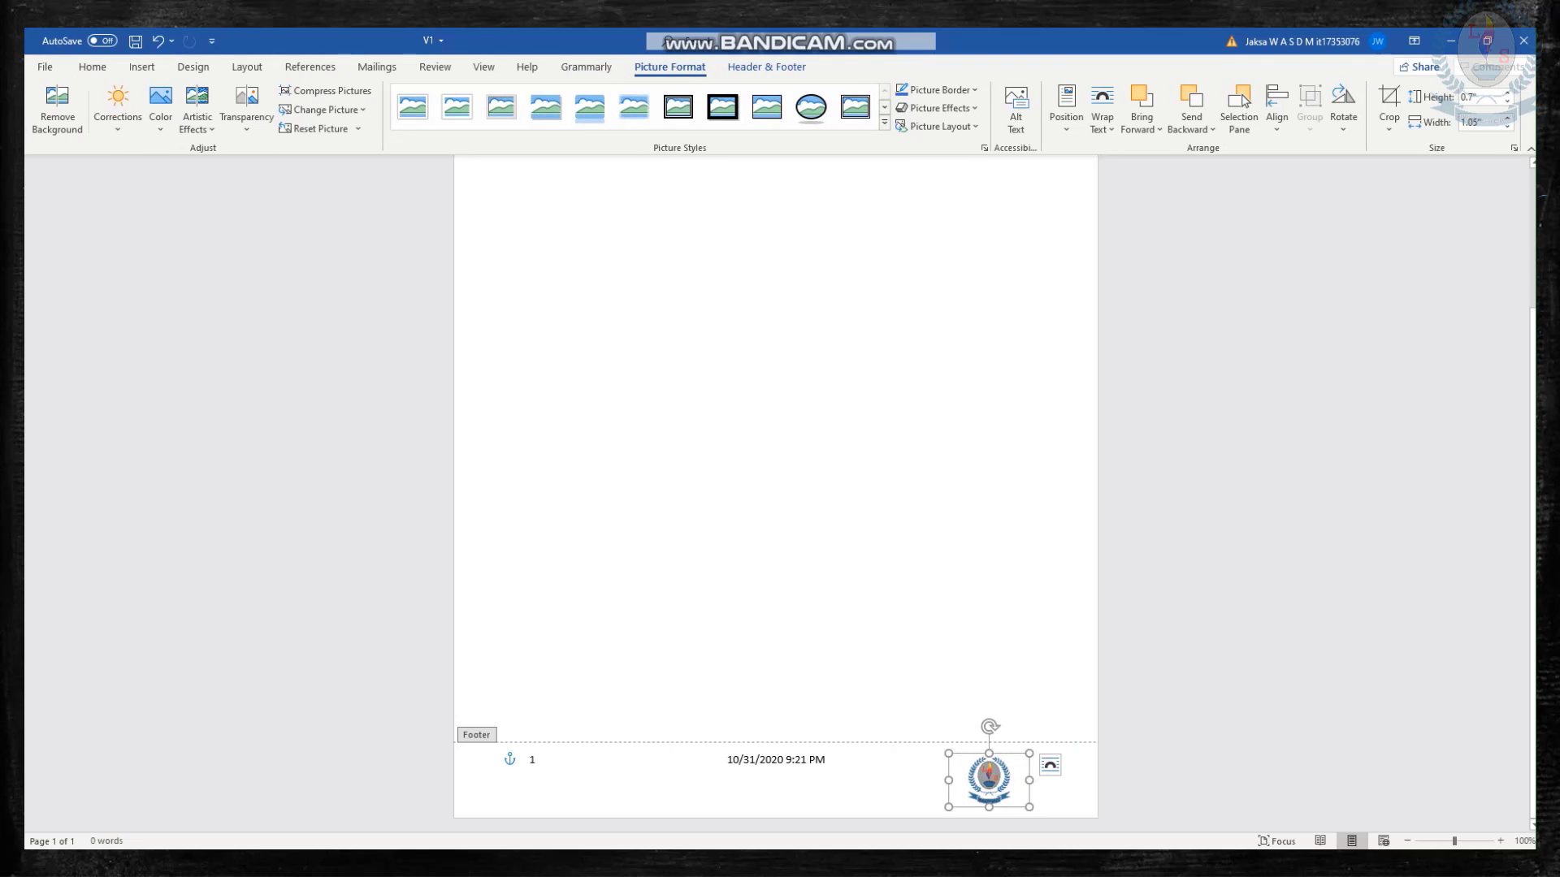
key(Escape)
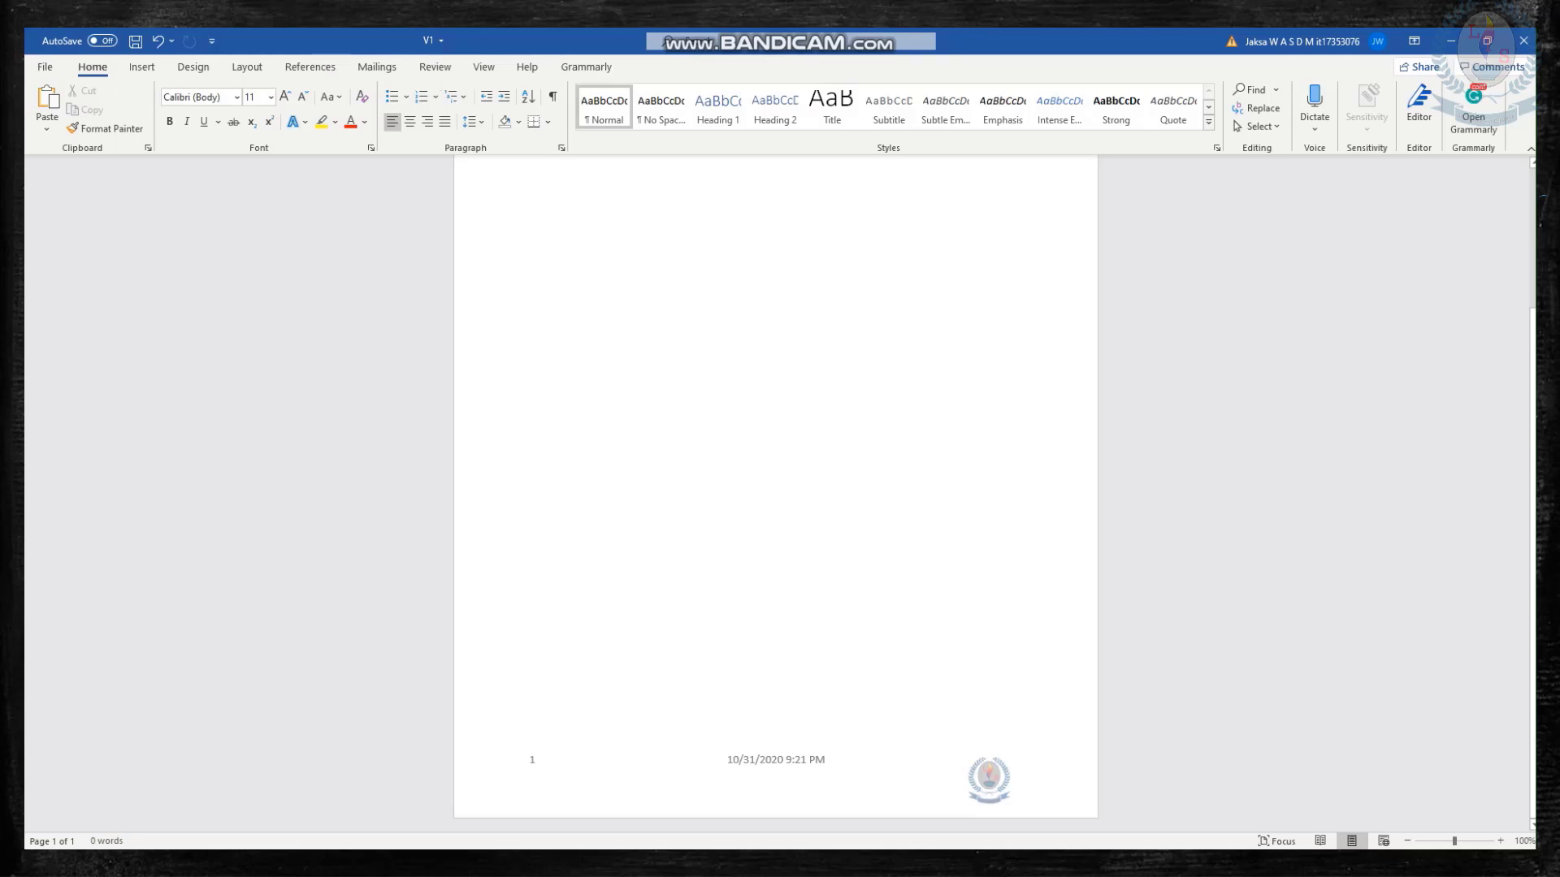
scroll(775, 493, up, 4)
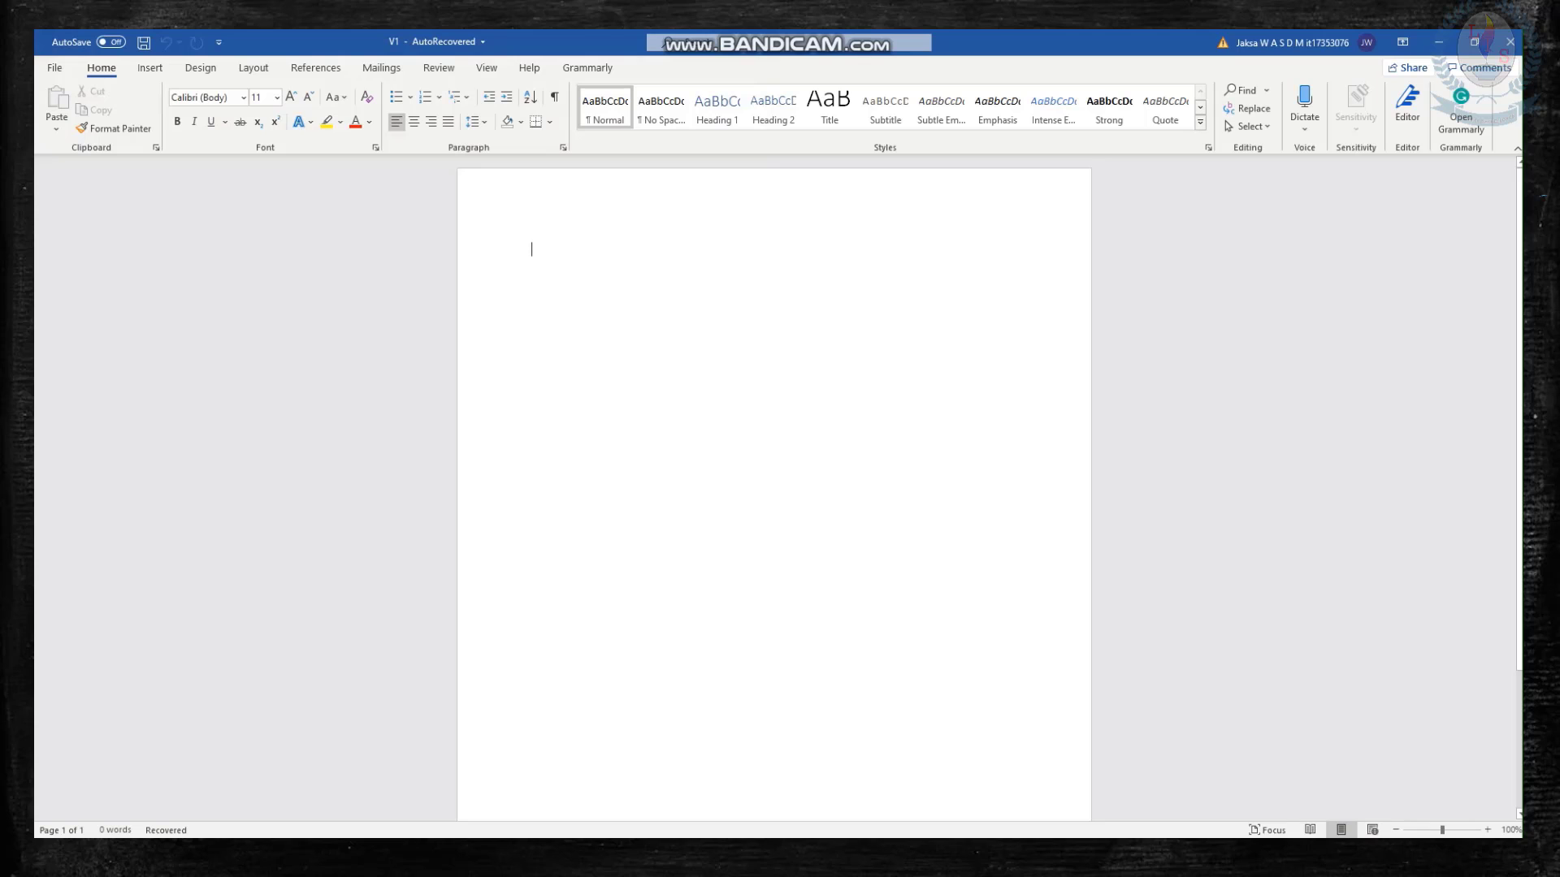
Insert a table with three columns and two rows at the start of the blank page.
click(150, 68)
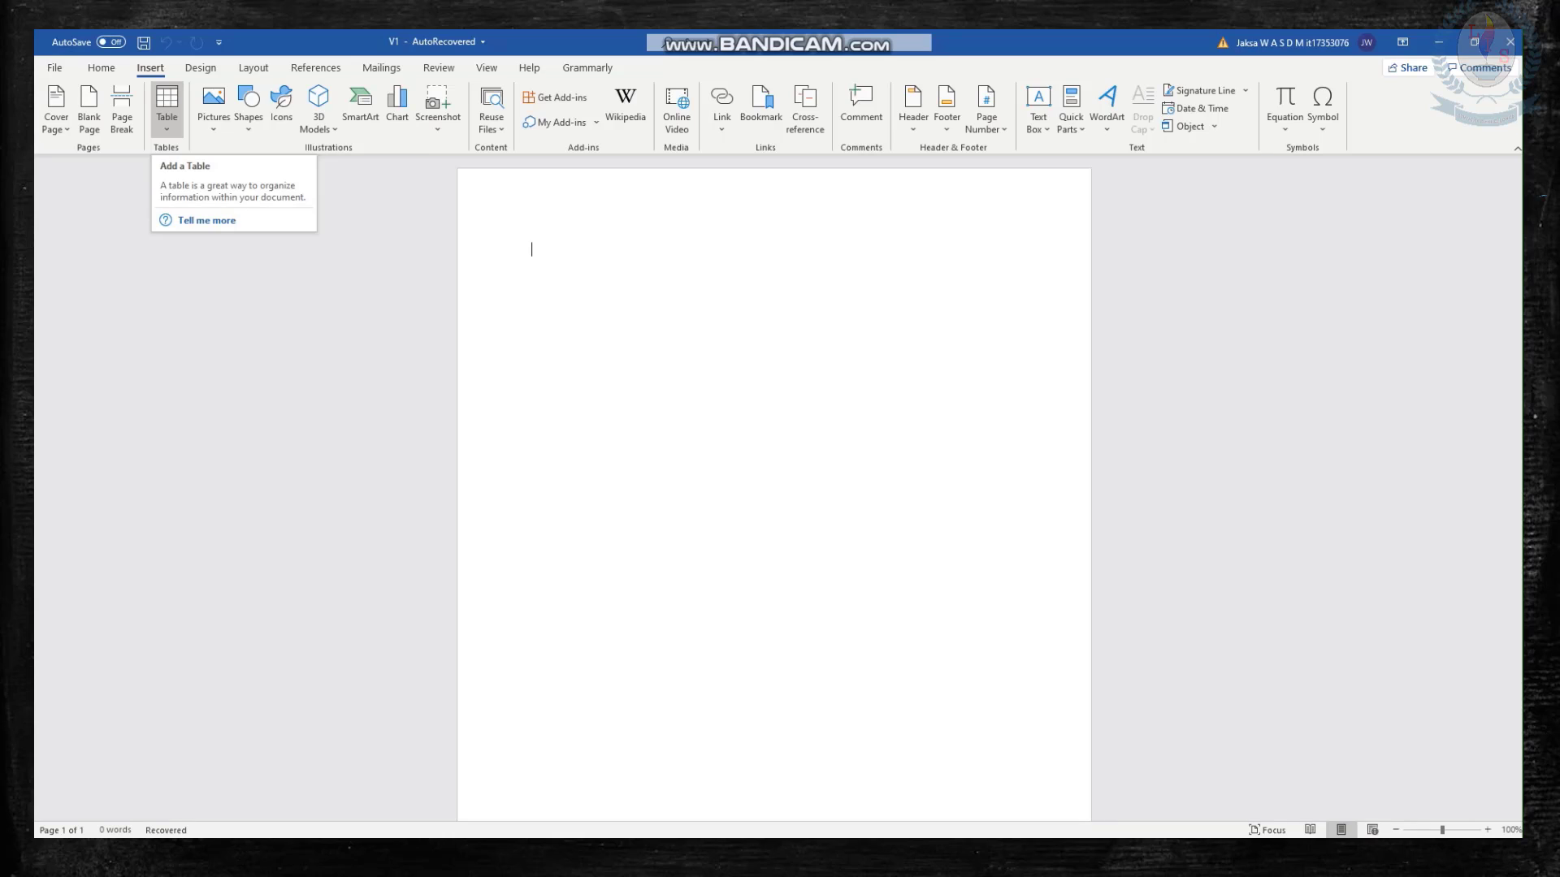
click(167, 109)
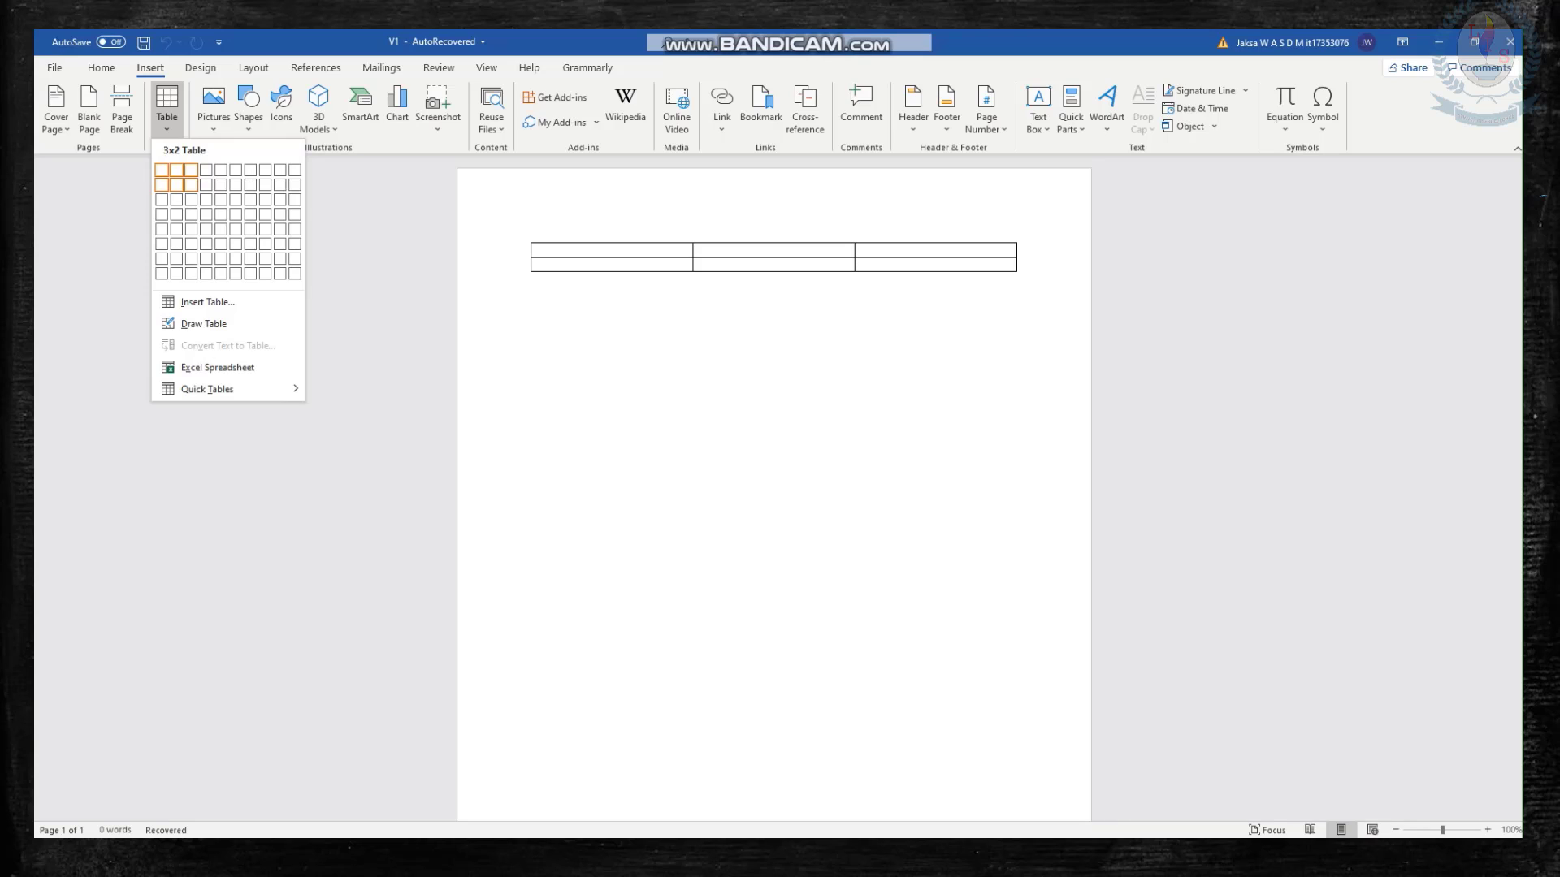
click(191, 185)
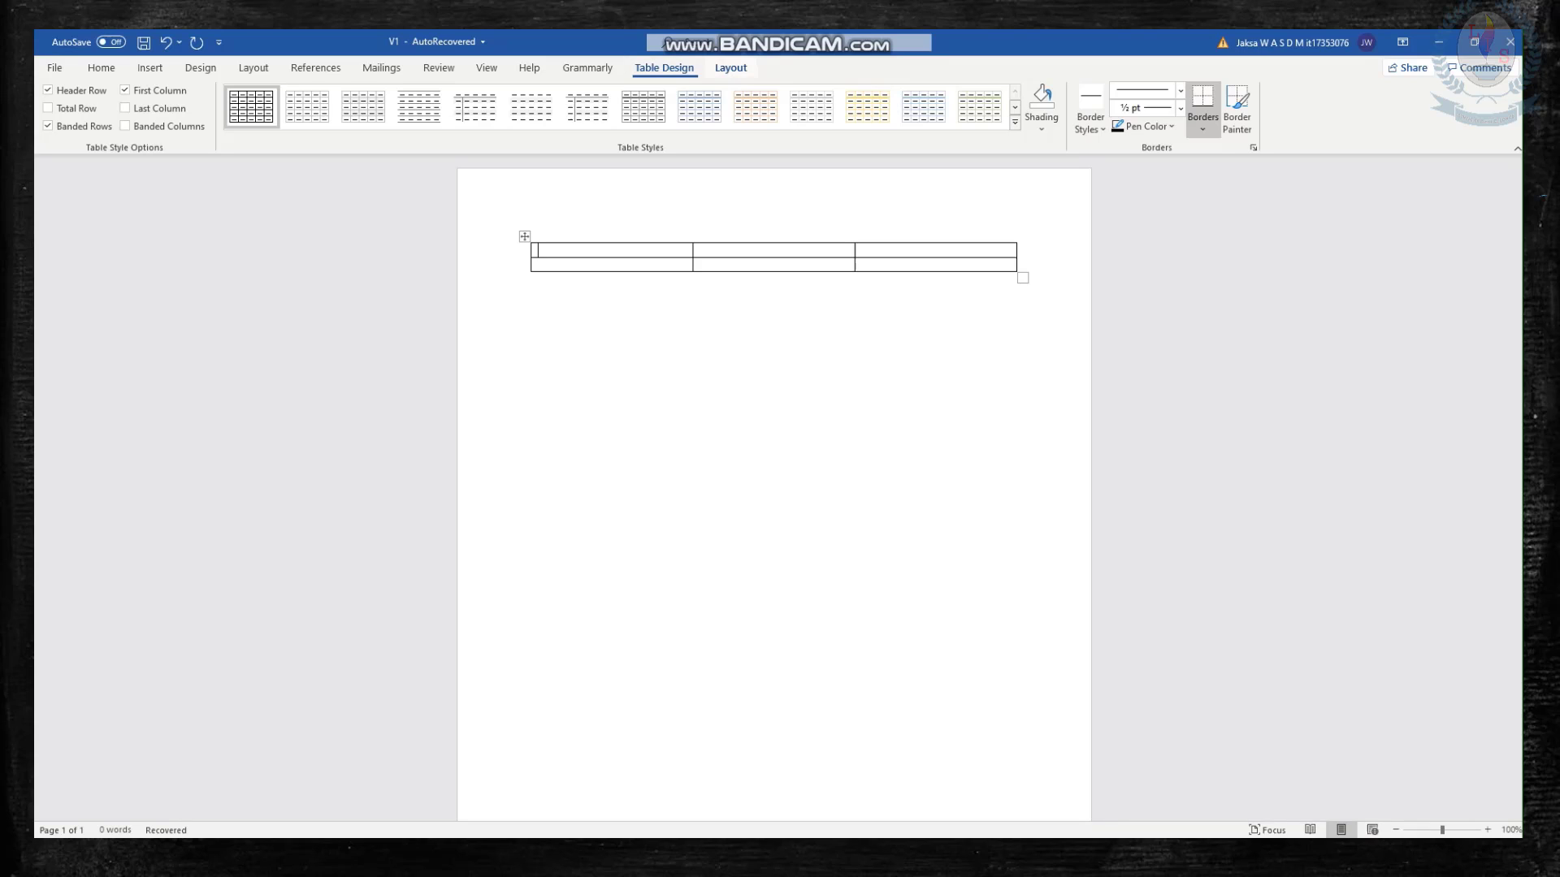
click(730, 67)
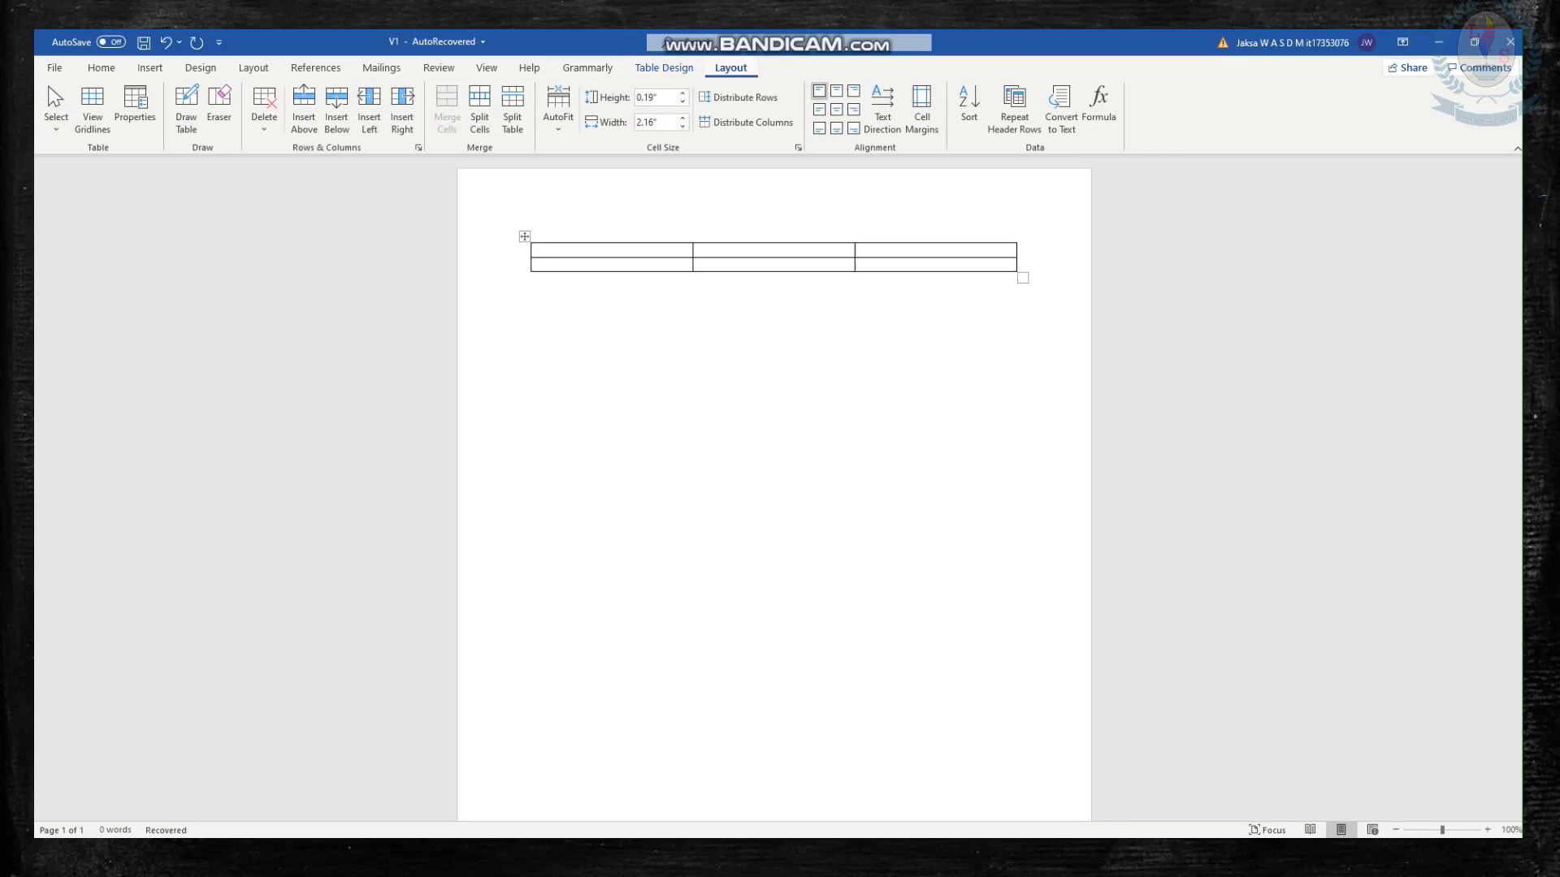
click(664, 68)
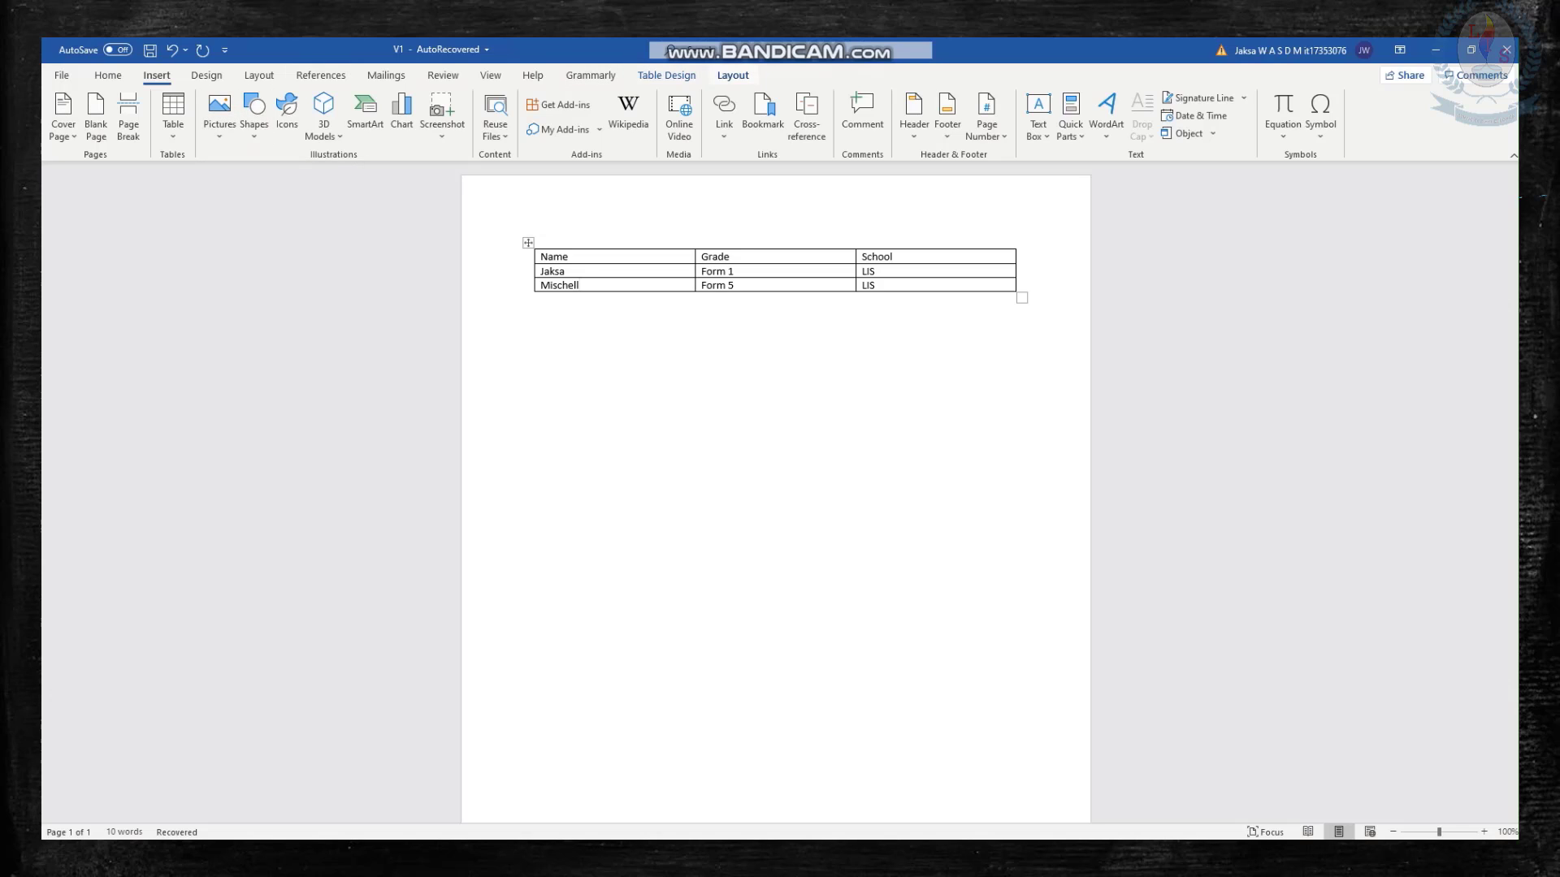
Try inserting a row above the table's last row and one below it, undoing each insertion.
click(733, 75)
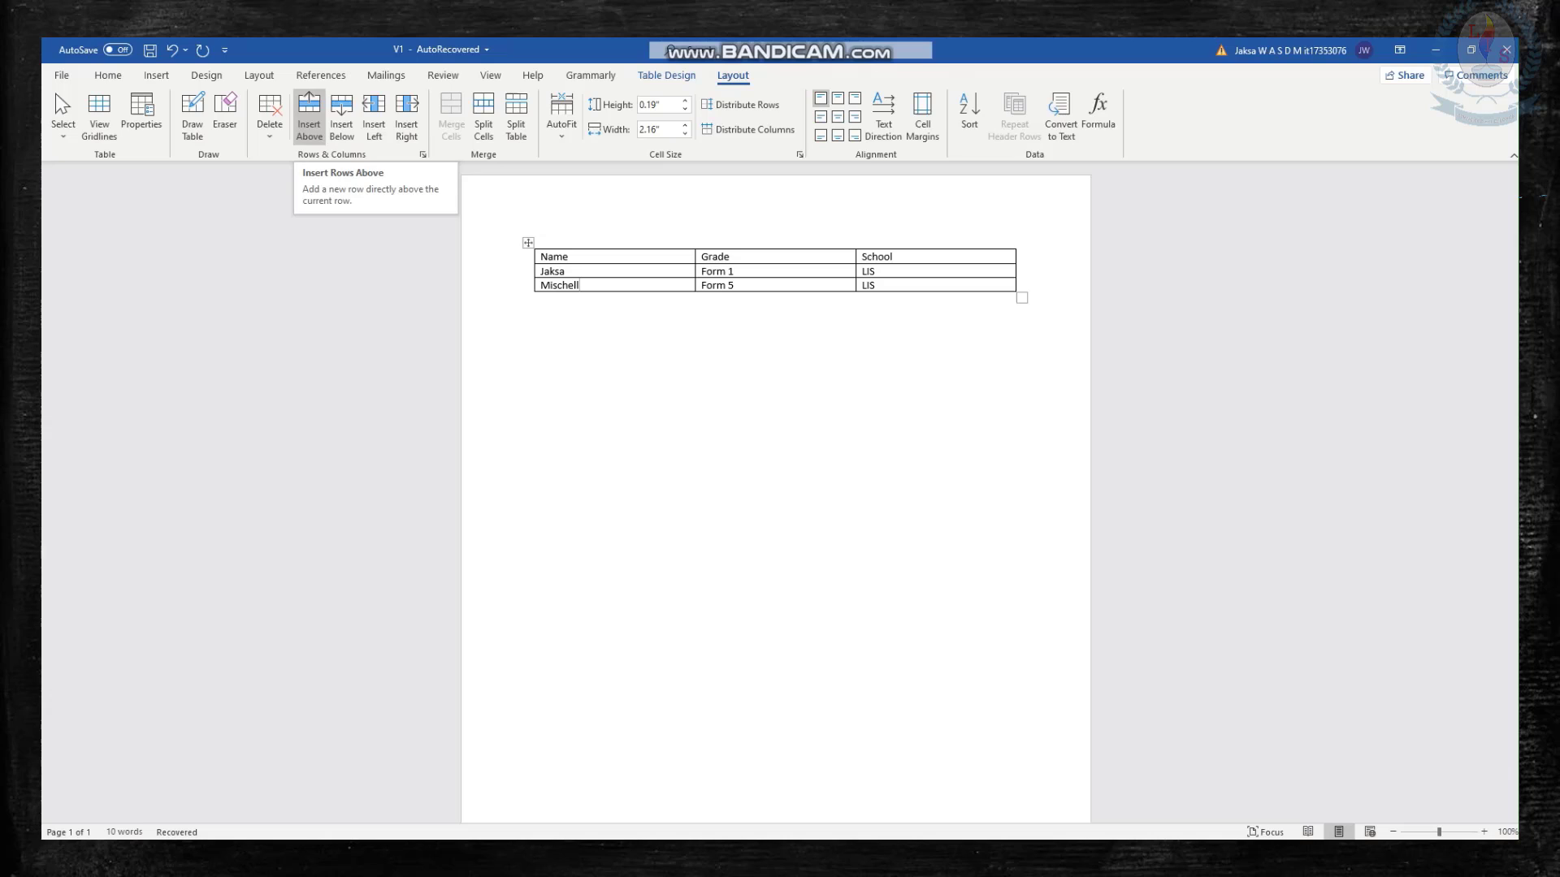
click(309, 118)
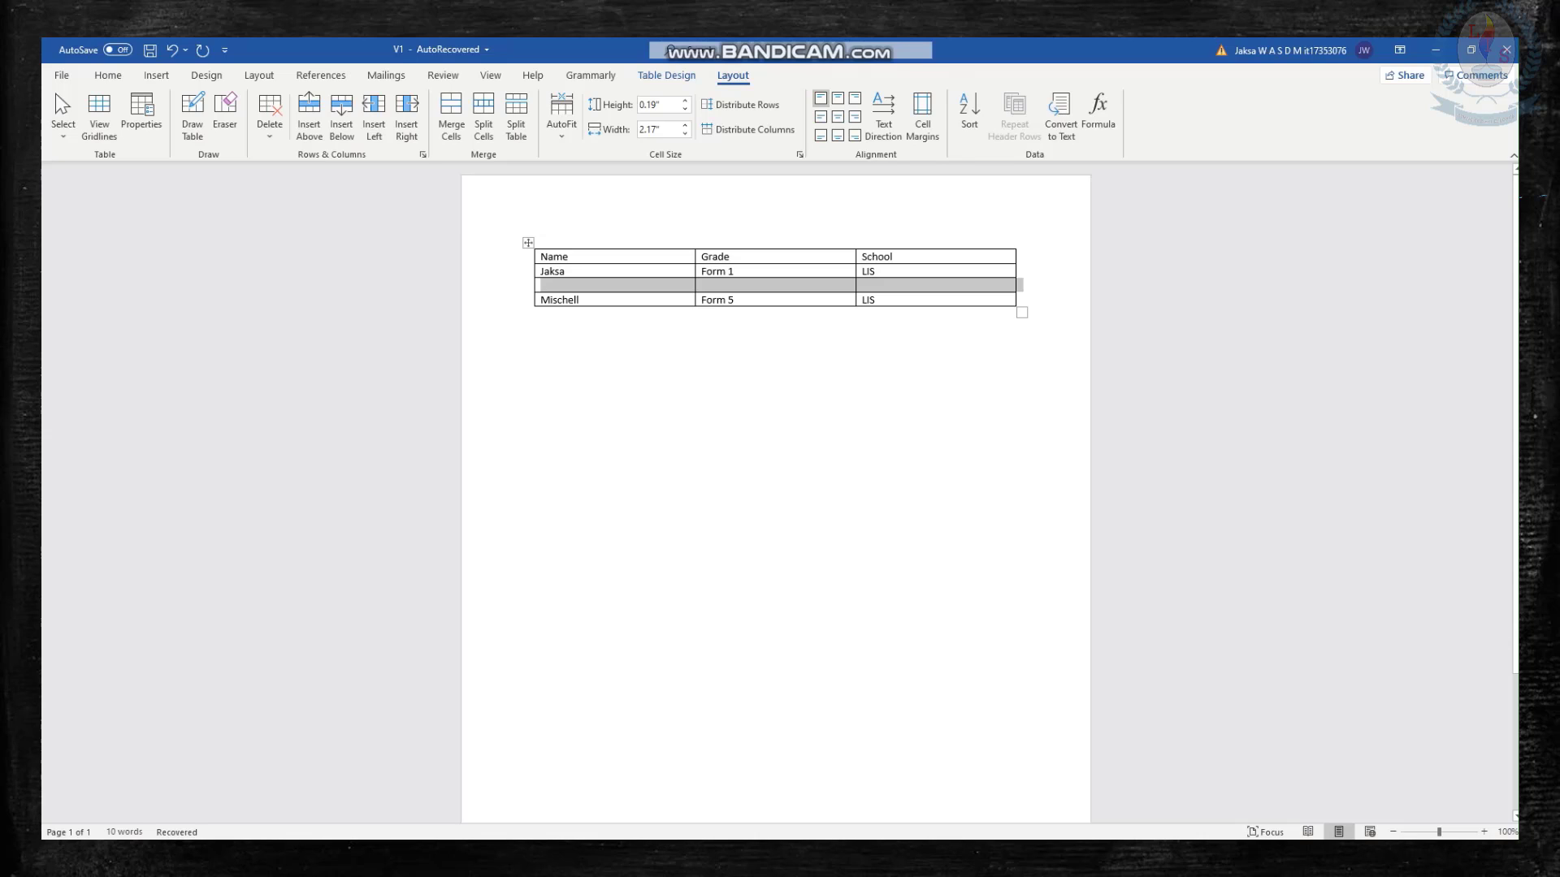
key(ctrl+z)
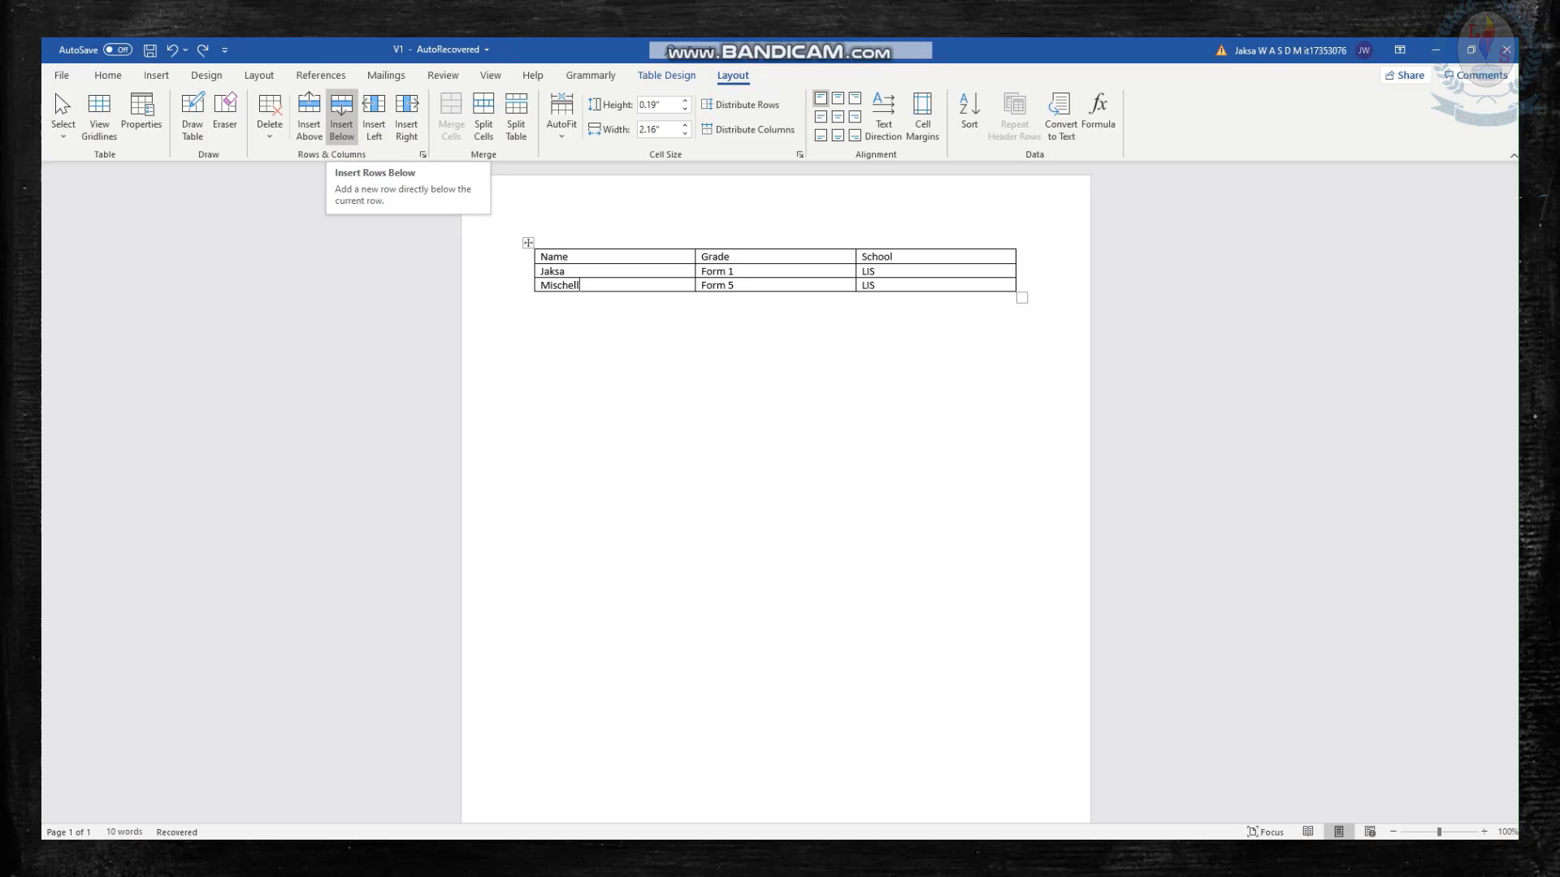
click(341, 114)
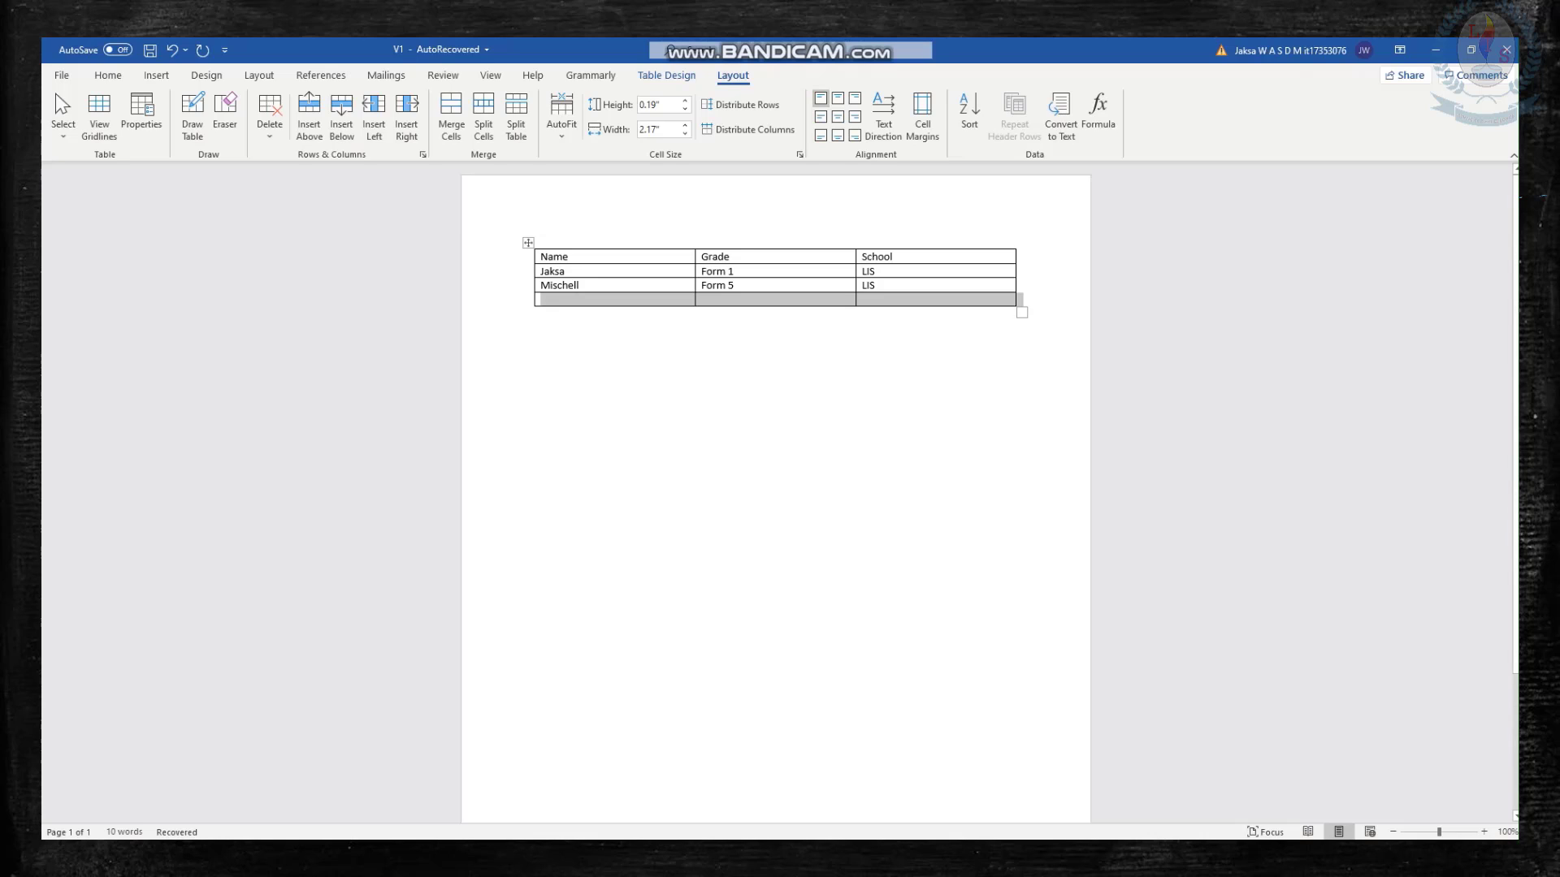
key(ctrl+z)
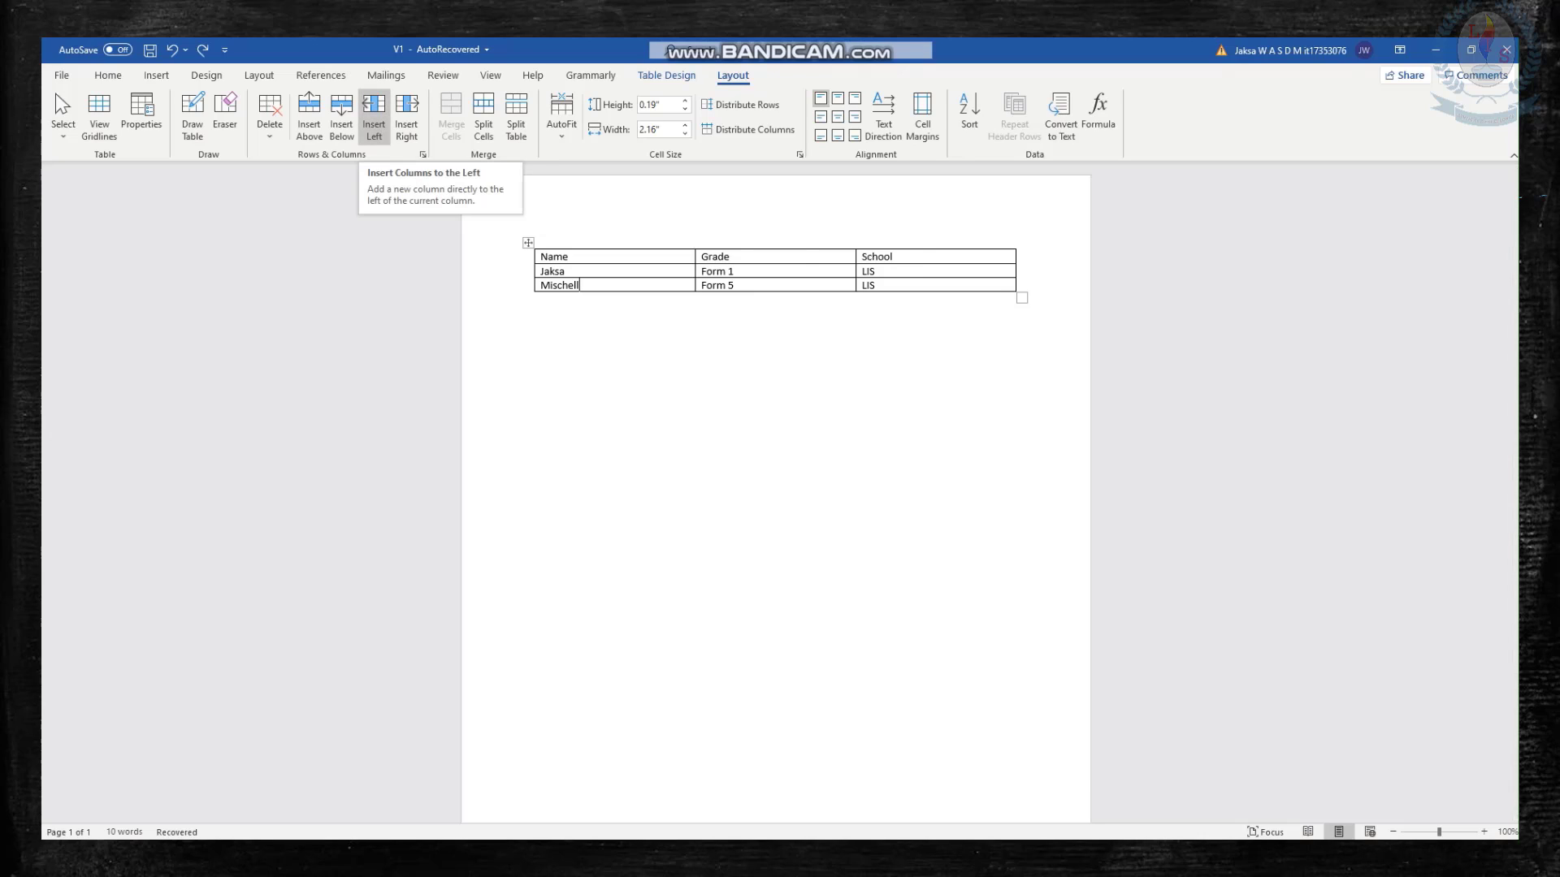
Try inserting a column to the left of the Name column and one to its right, undoing each insertion.
click(374, 114)
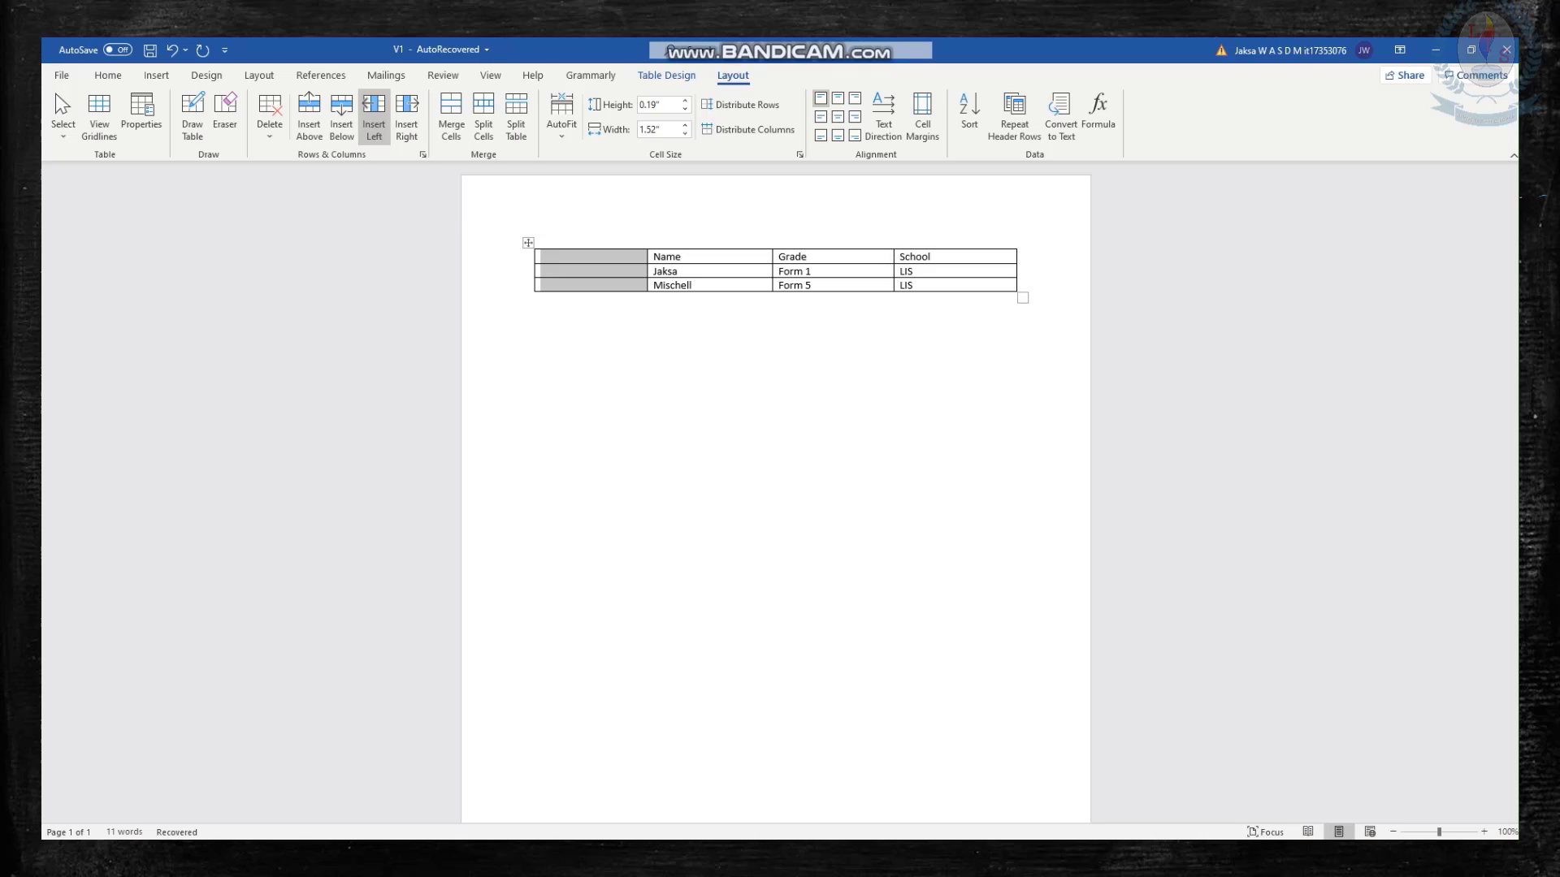
key(ctrl+z)
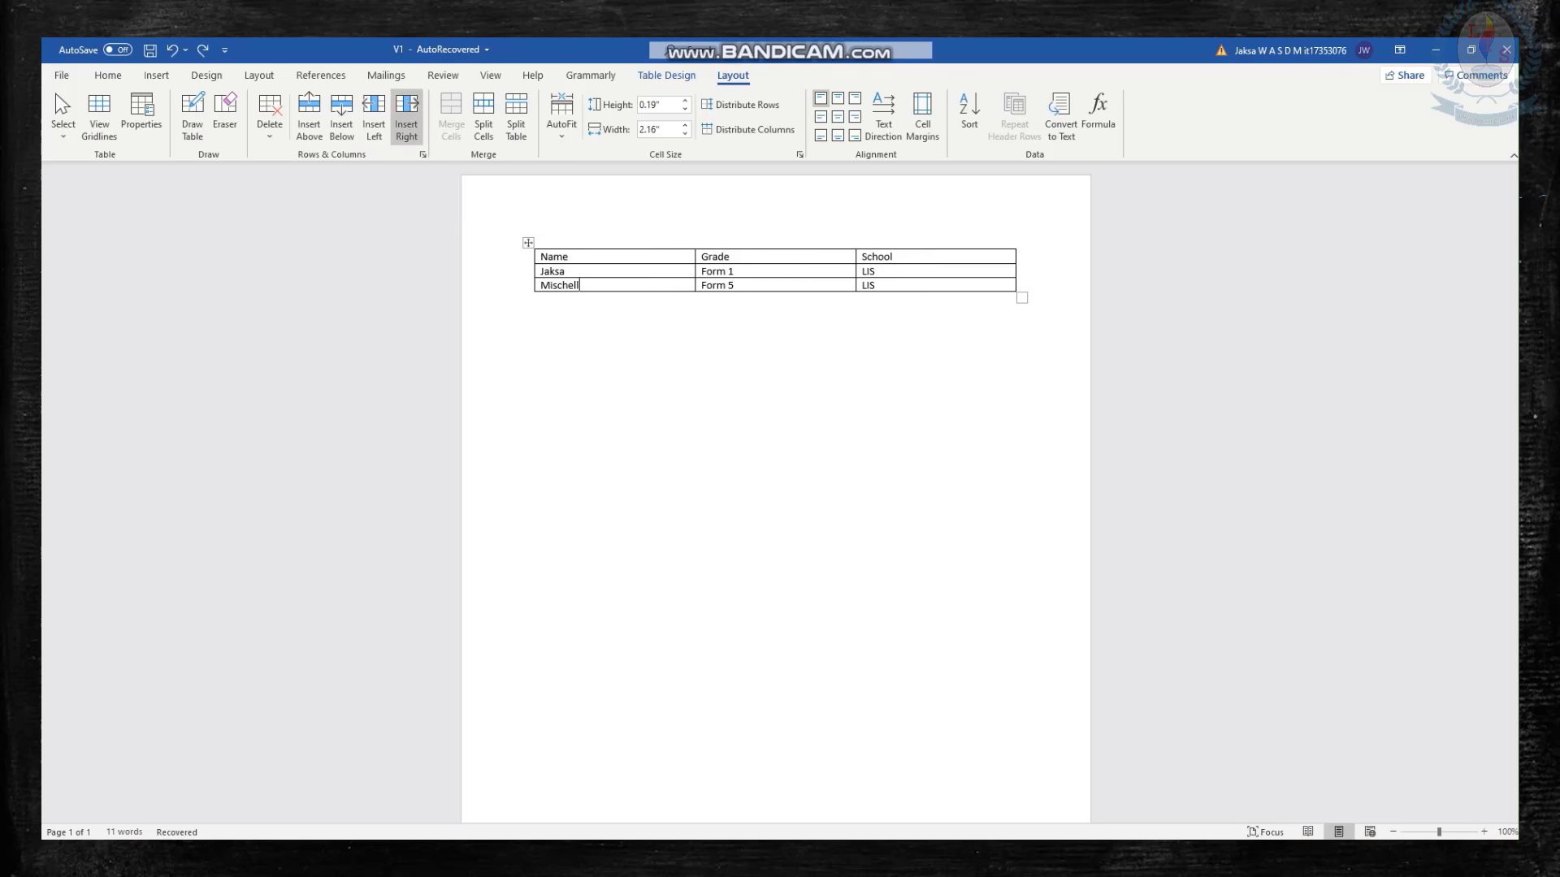
click(406, 109)
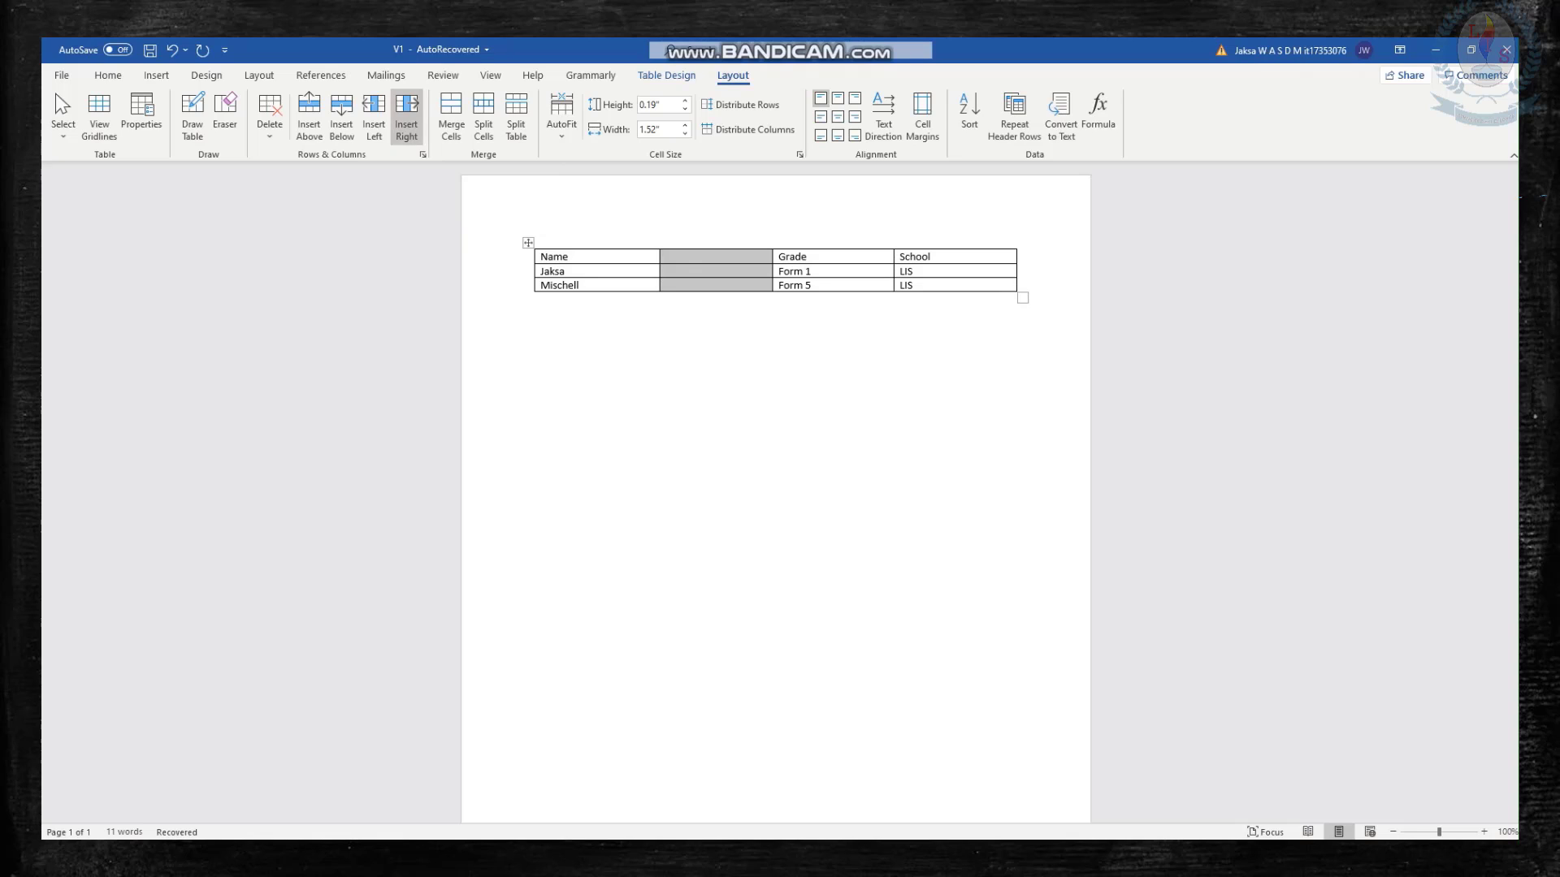
key(ctrl+z)
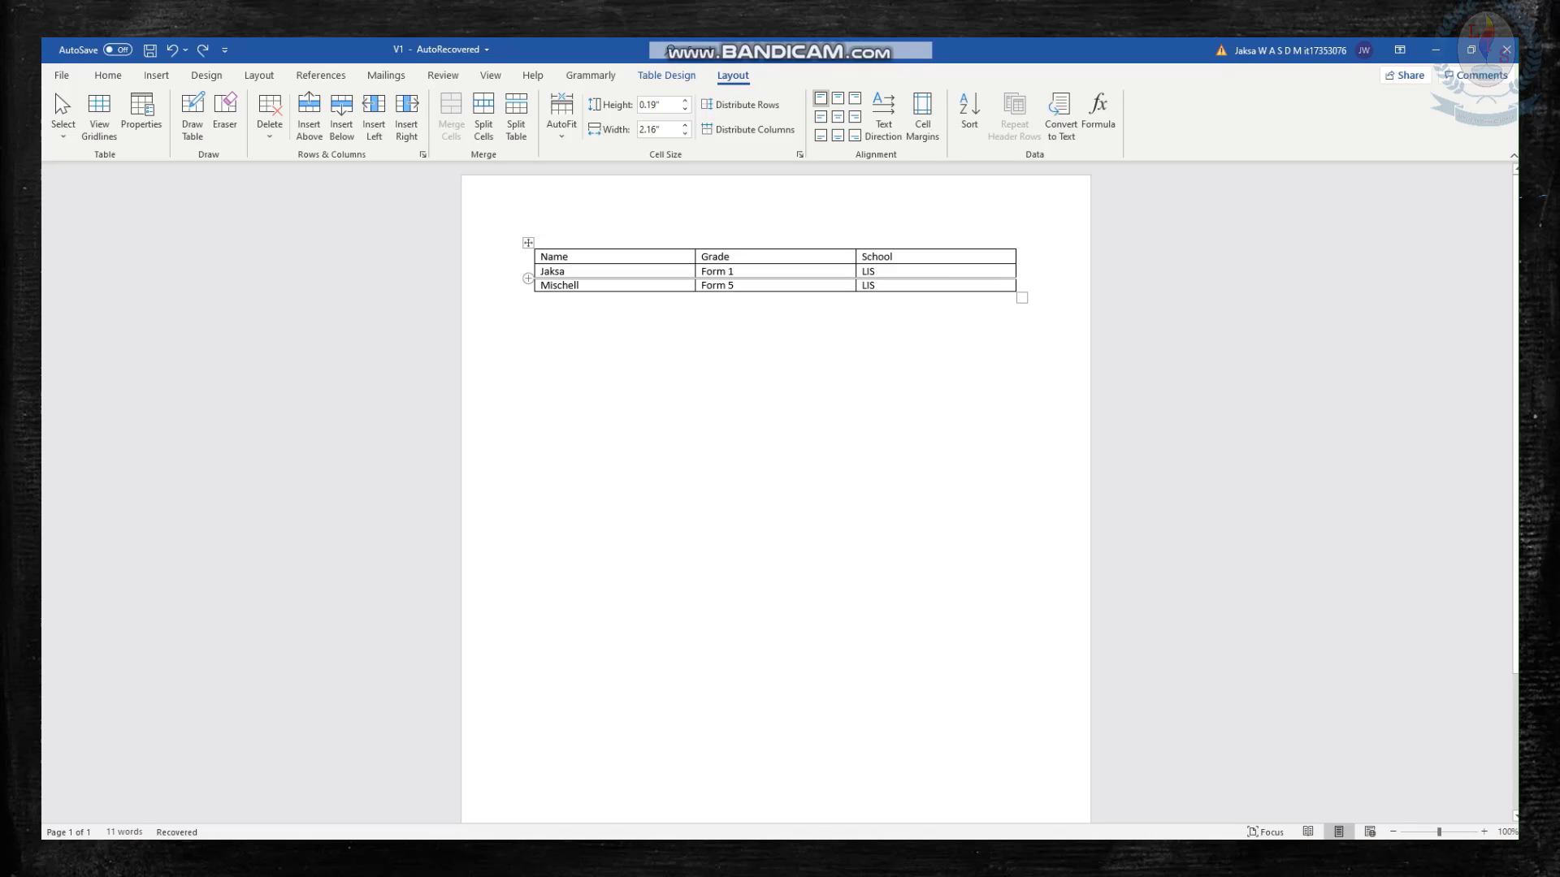
click(538, 286)
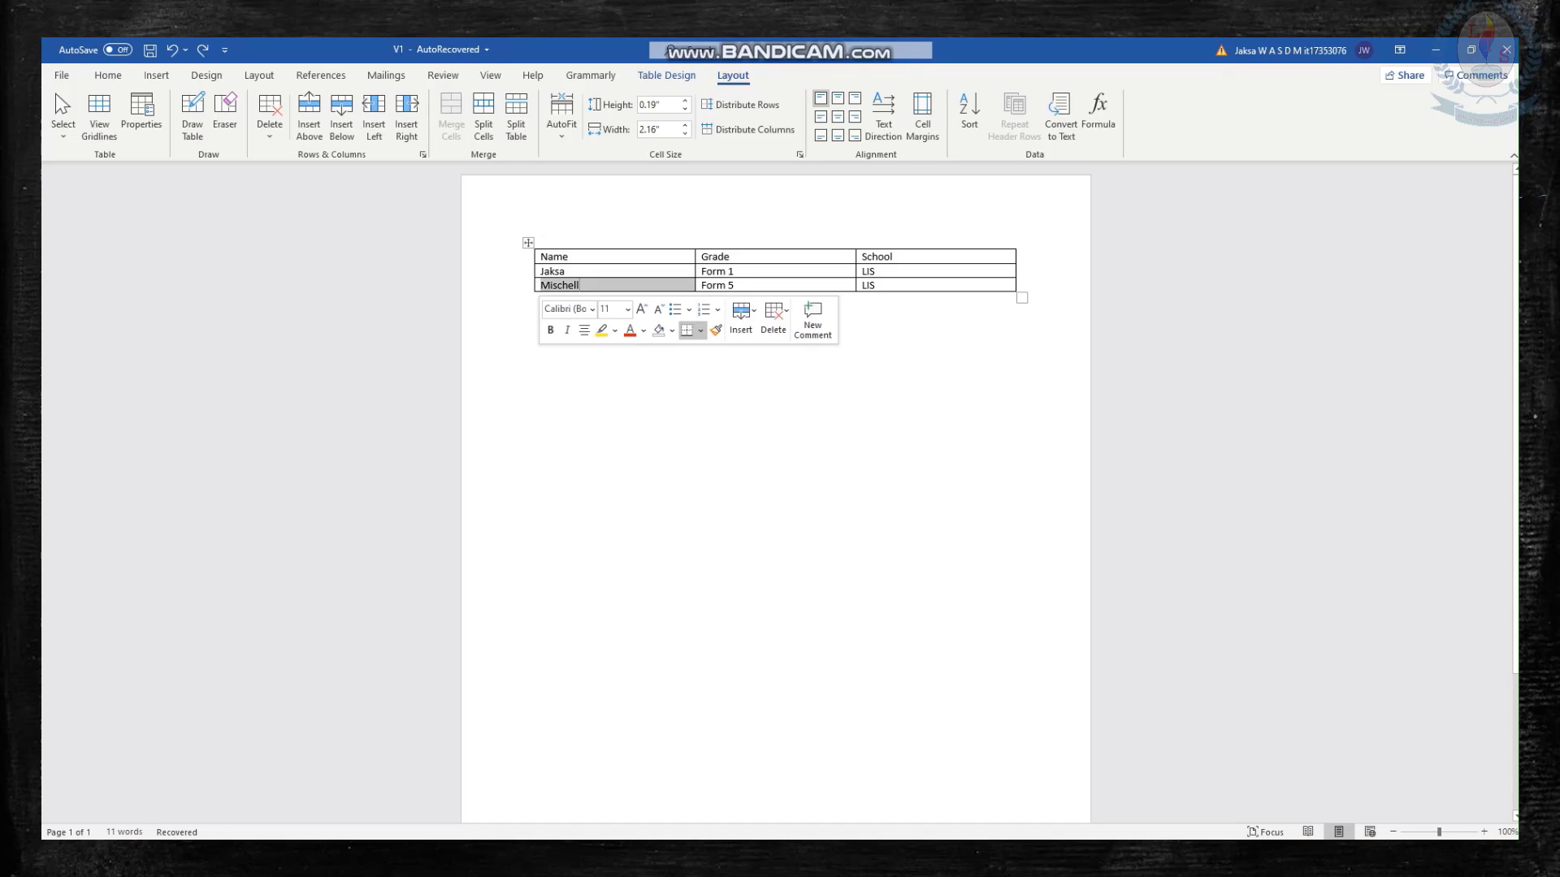
click(514, 312)
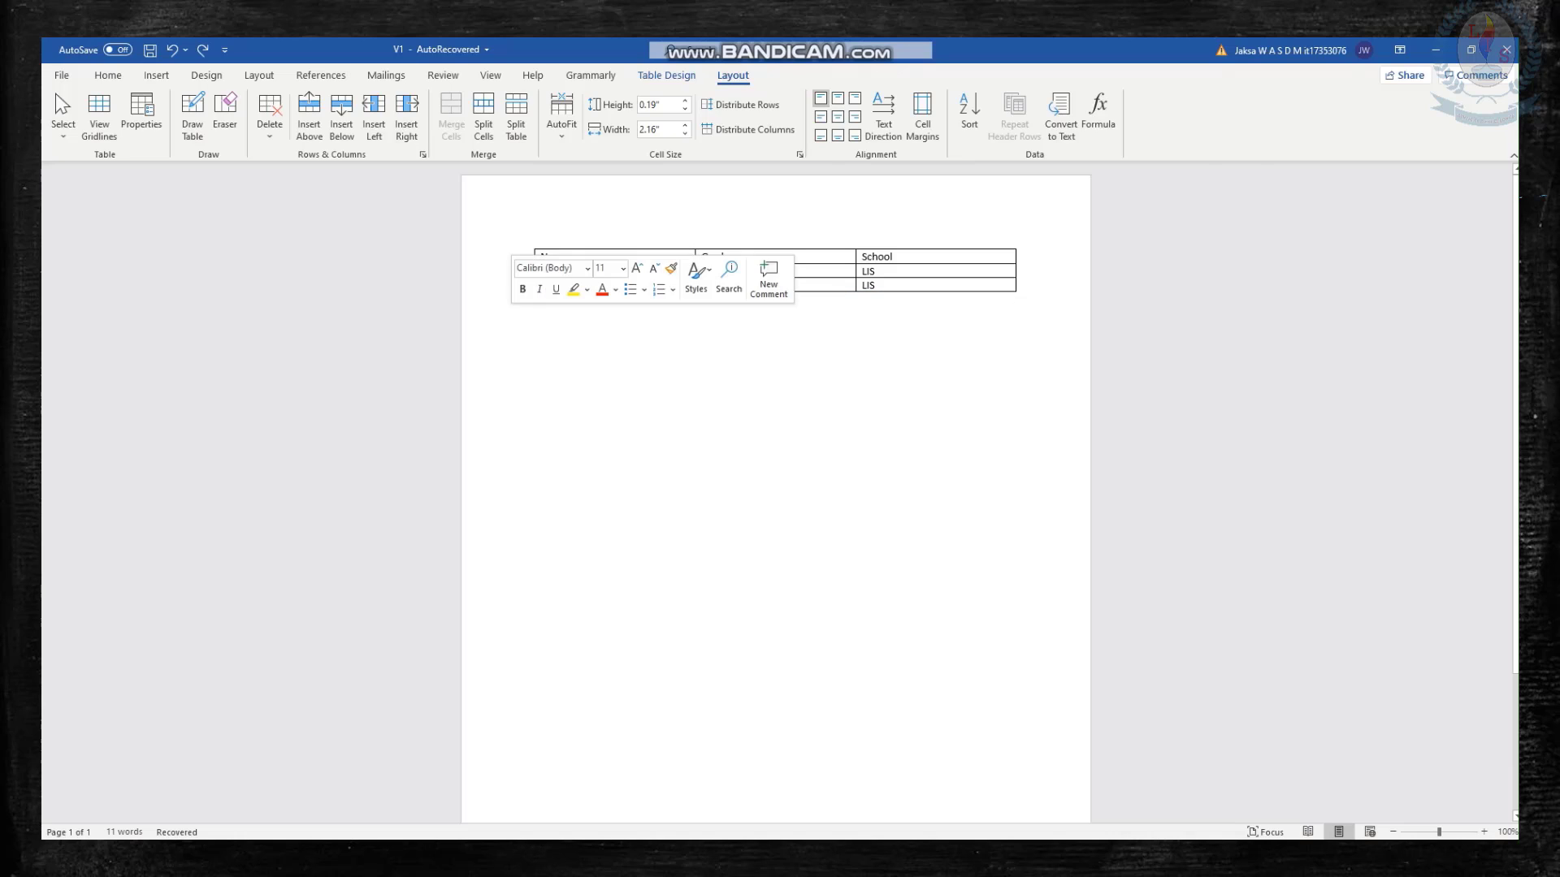
click(537, 300)
Try deleting the first cell of the Form 5 row with the Shift cells left option, and undo the deletion.
click(581, 285)
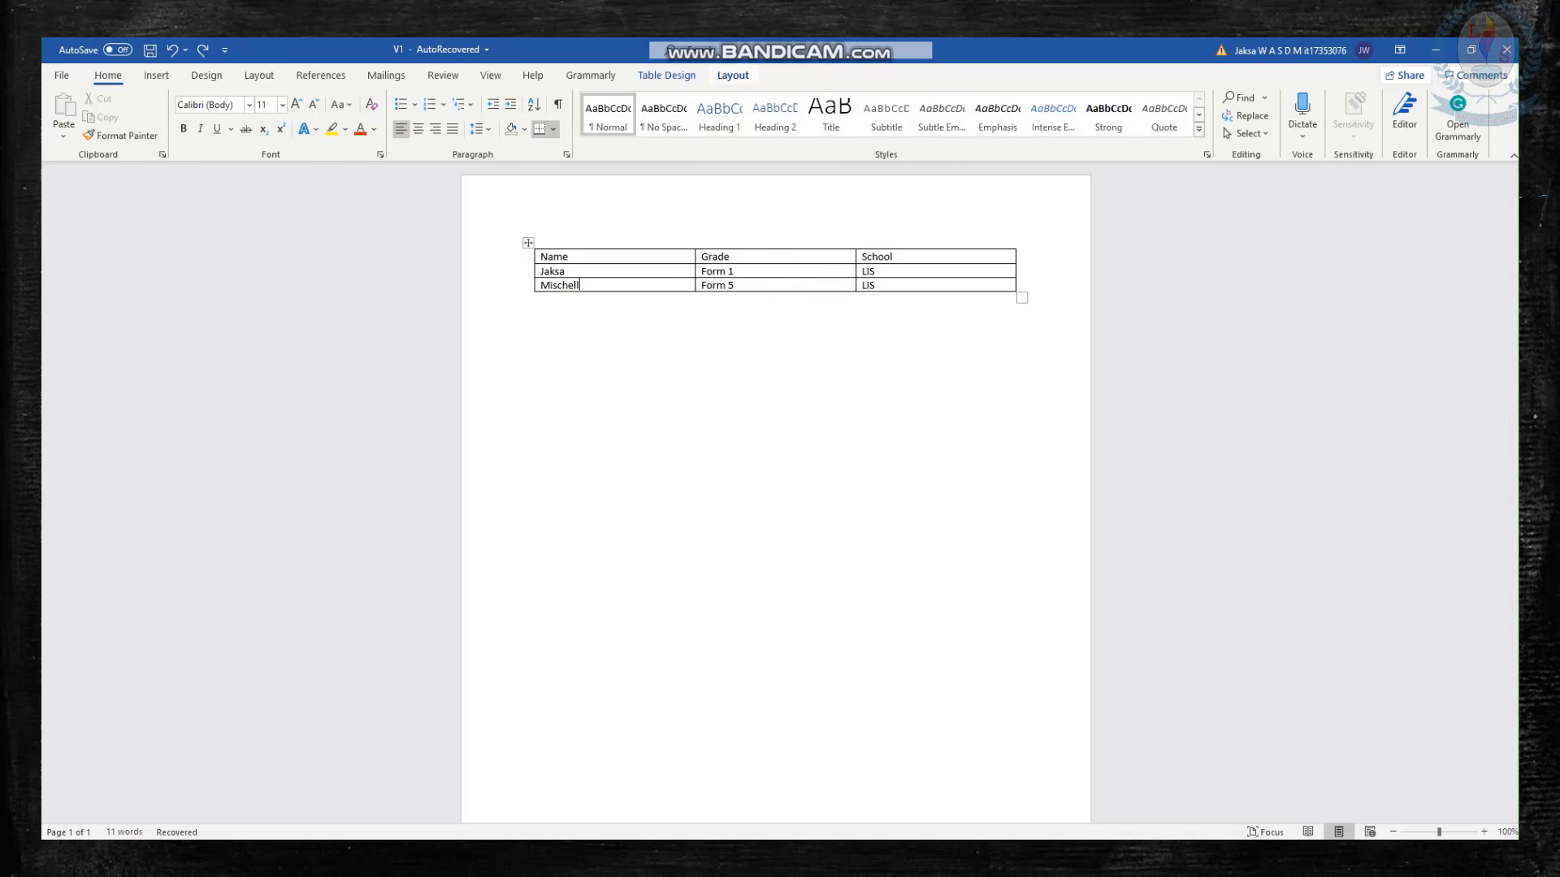
click(733, 75)
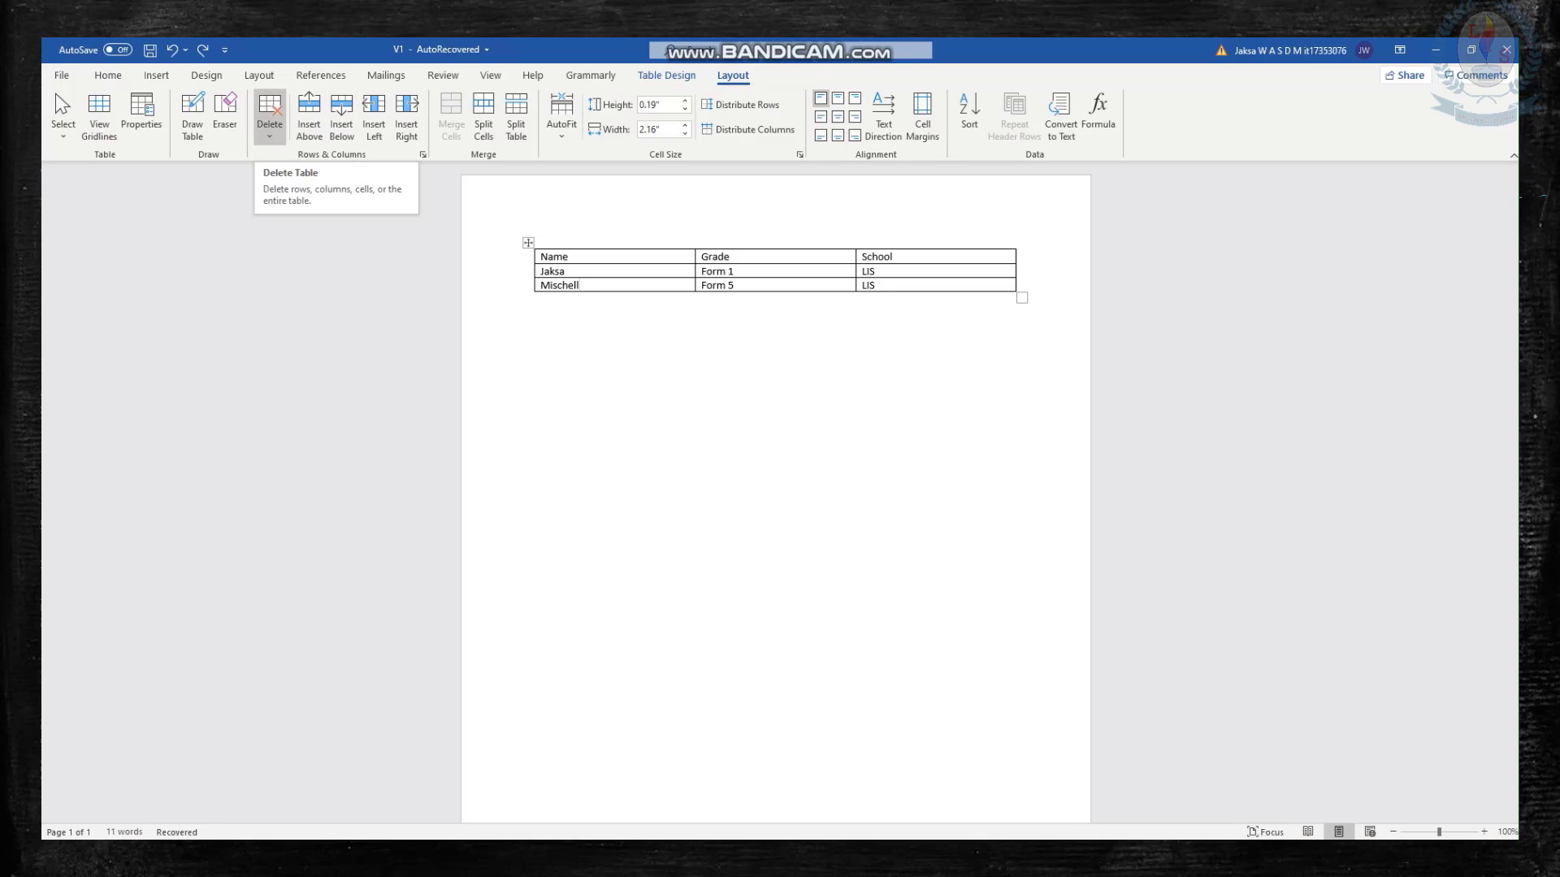
click(270, 118)
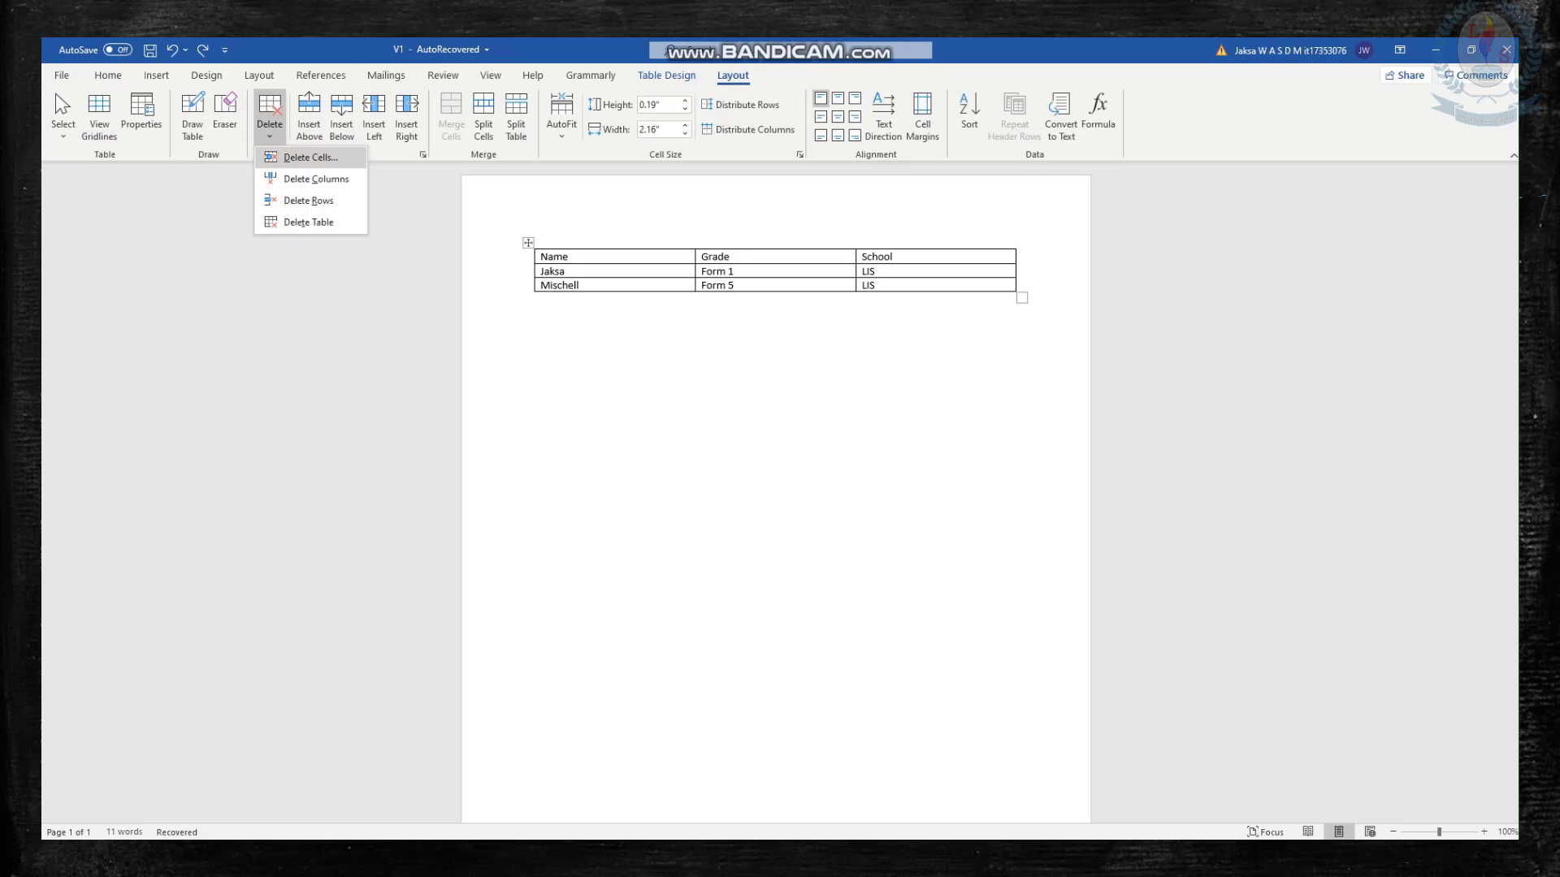
click(310, 156)
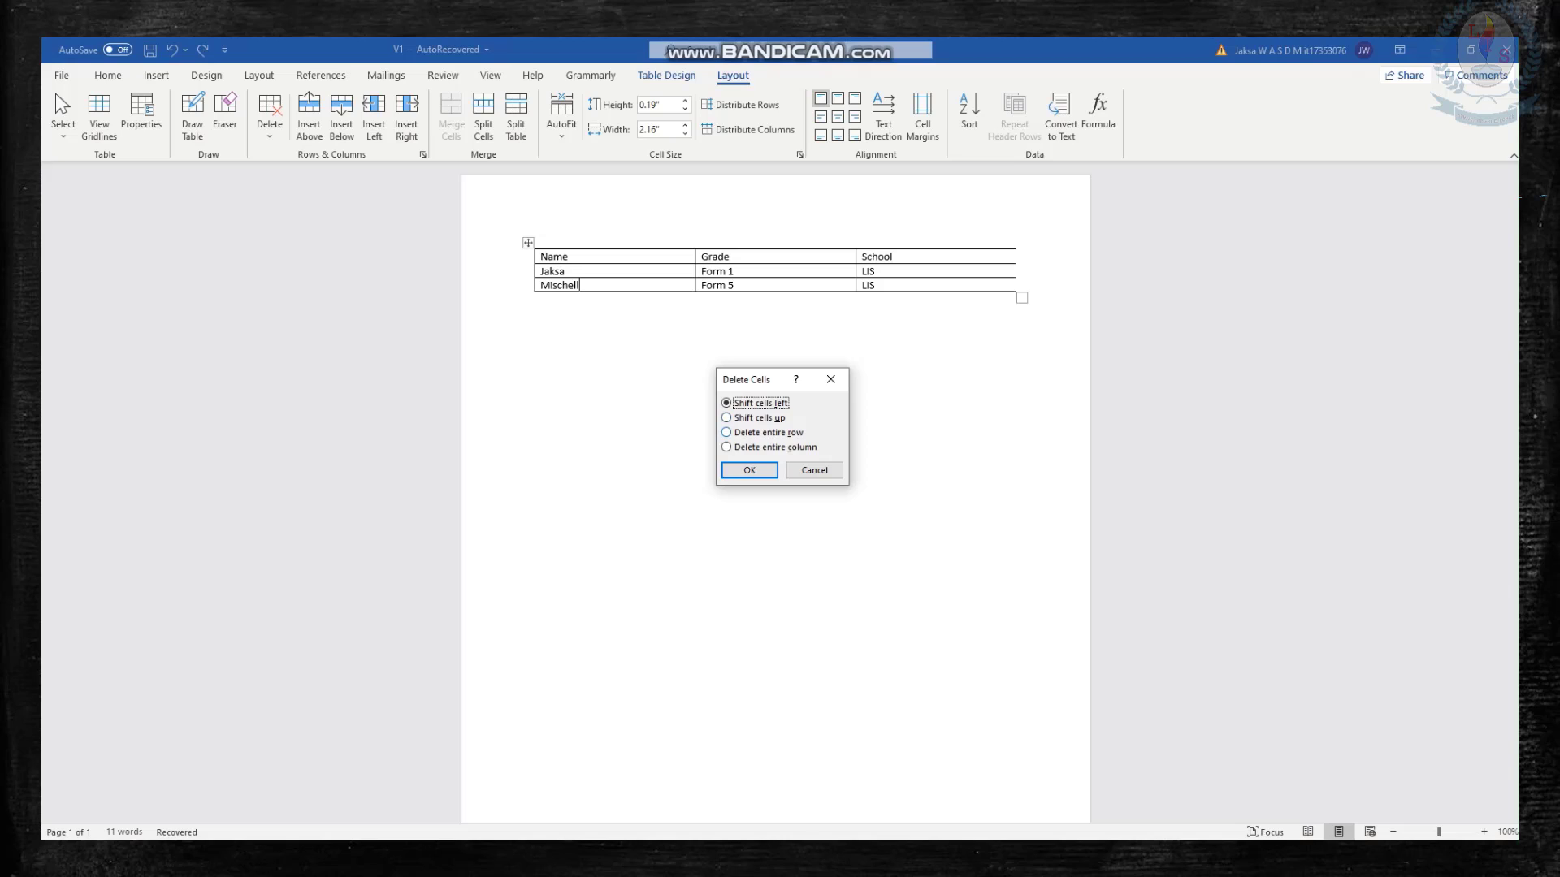
click(727, 433)
click(727, 446)
click(727, 403)
click(727, 418)
click(727, 403)
key(Return)
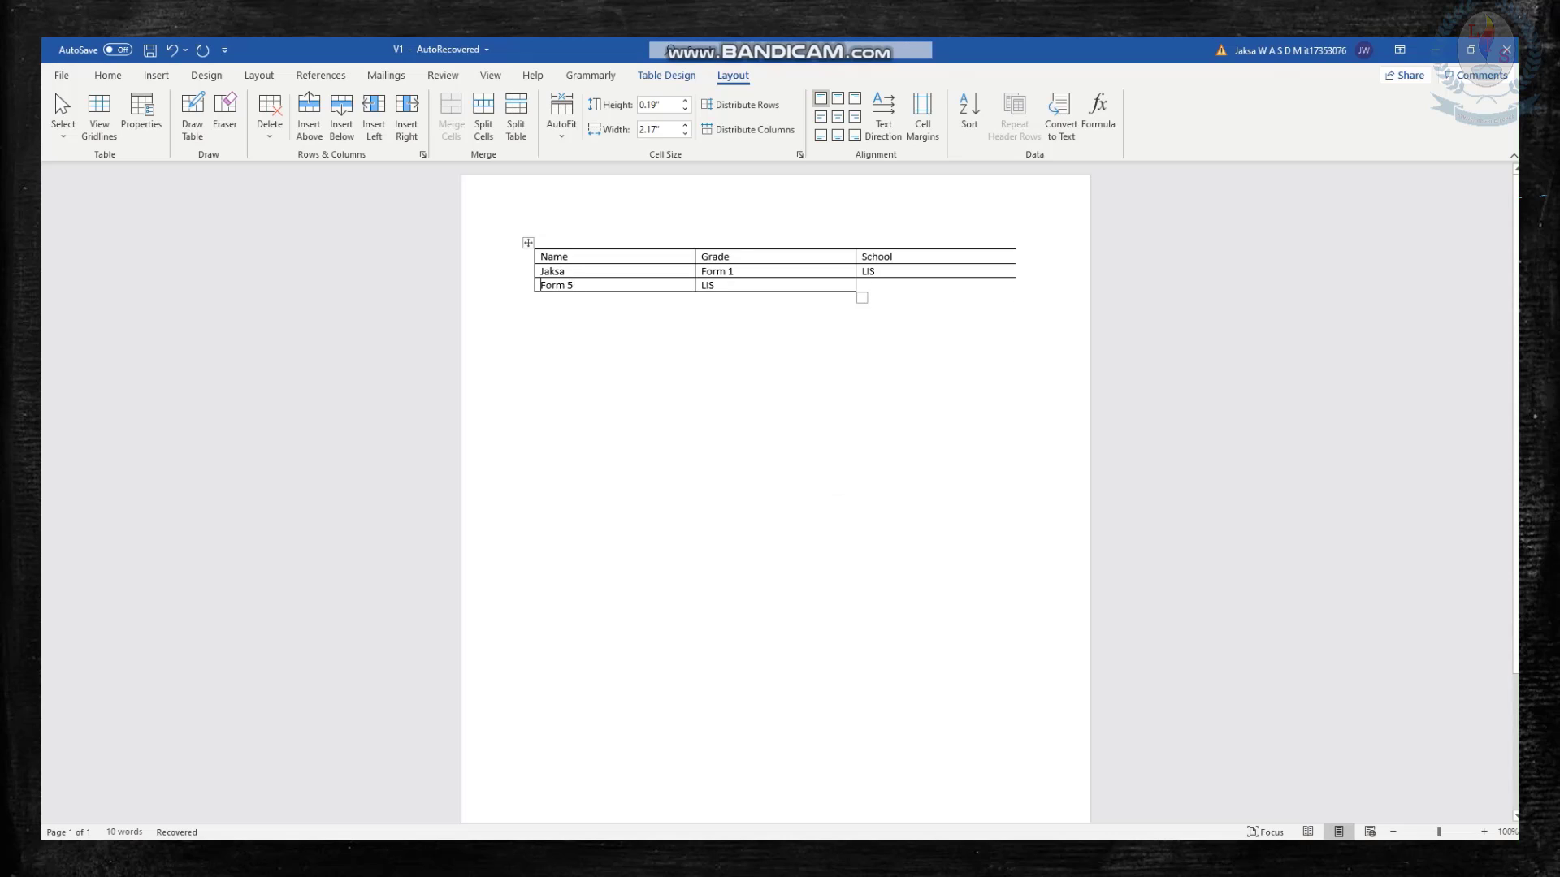
key(ctrl+z)
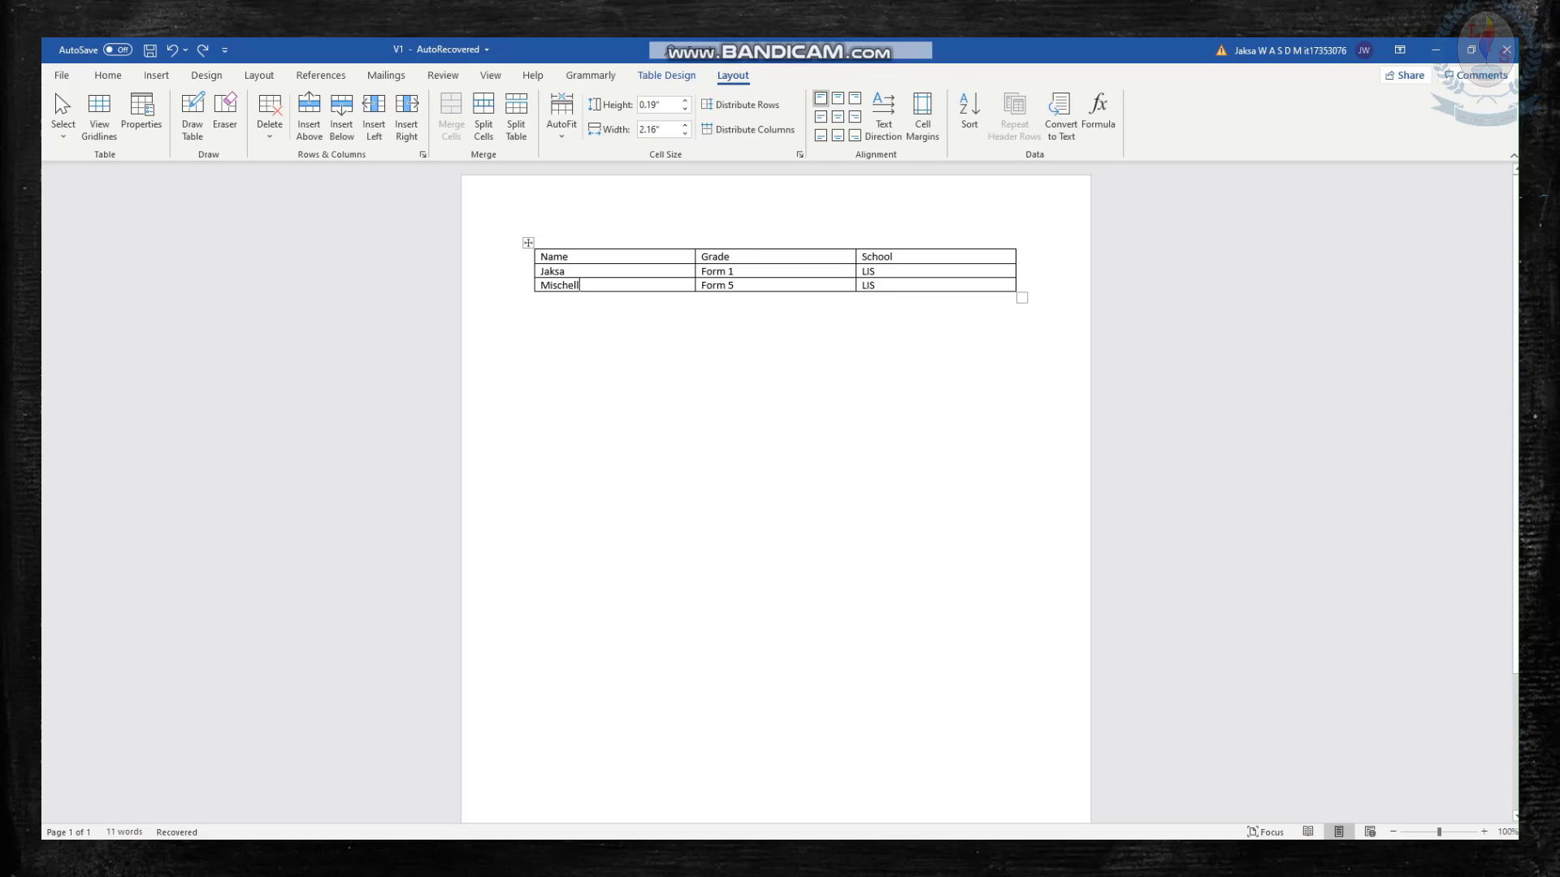
Try deleting the first cell of the Form 5 row with the Shift cells up option, and undo the deletion.
click(270, 118)
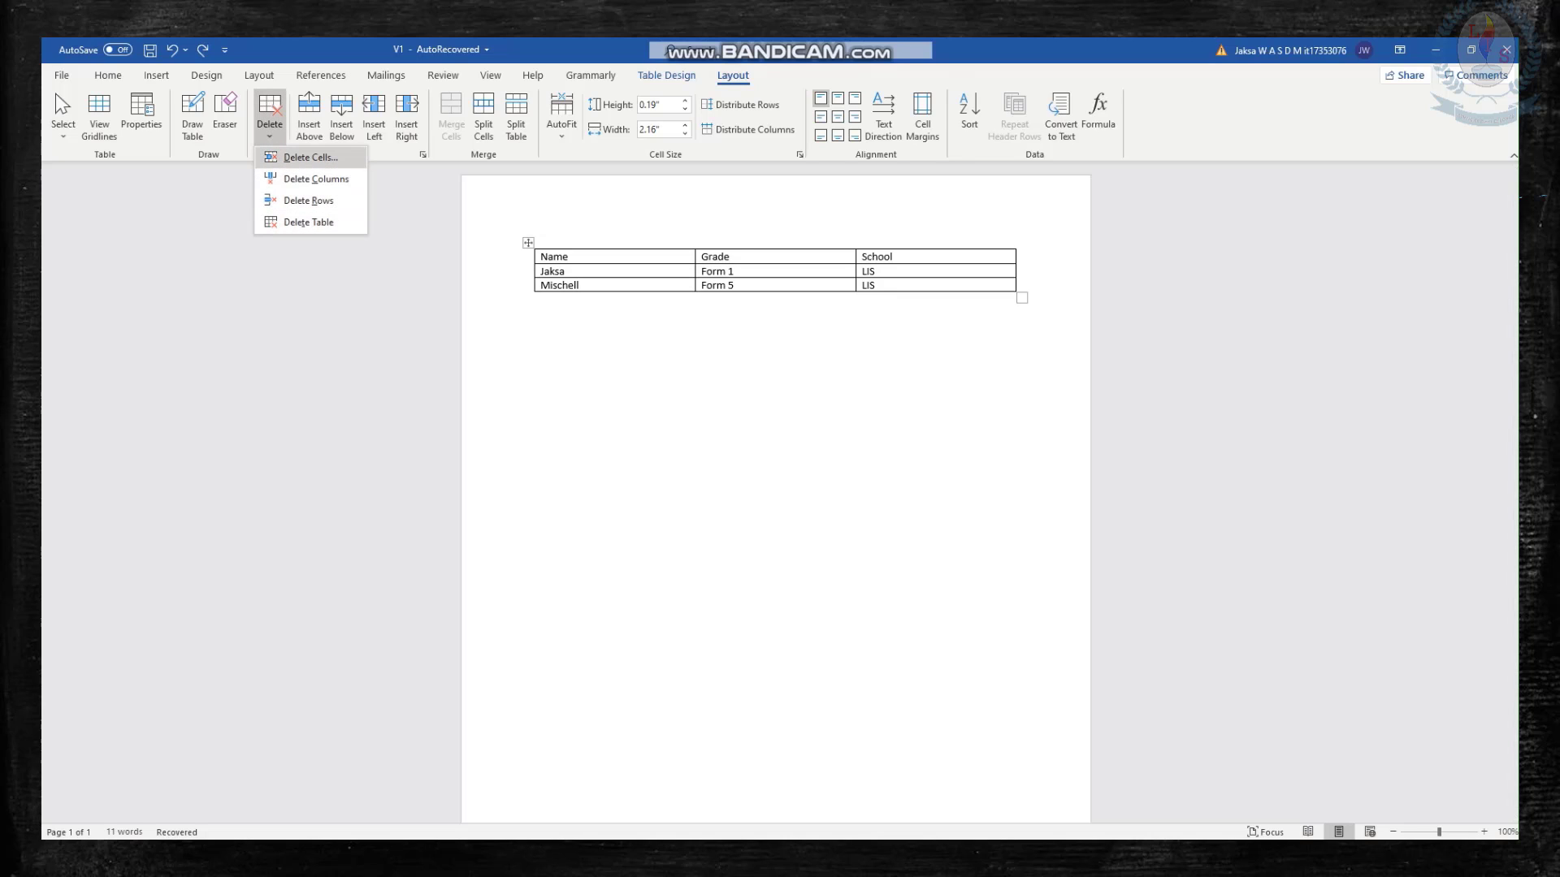
click(311, 157)
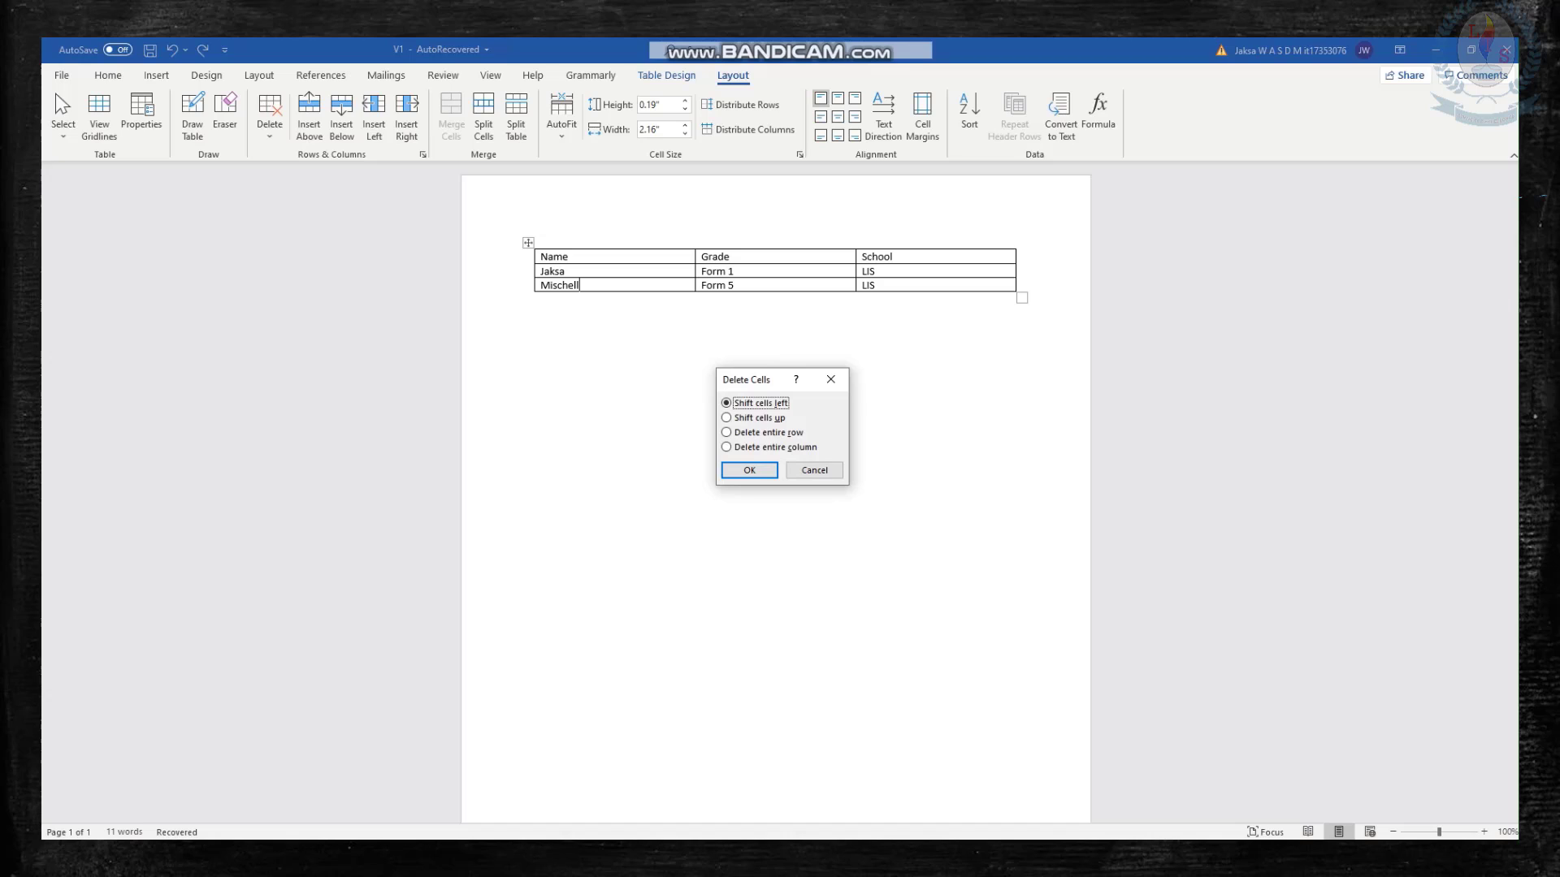
click(759, 418)
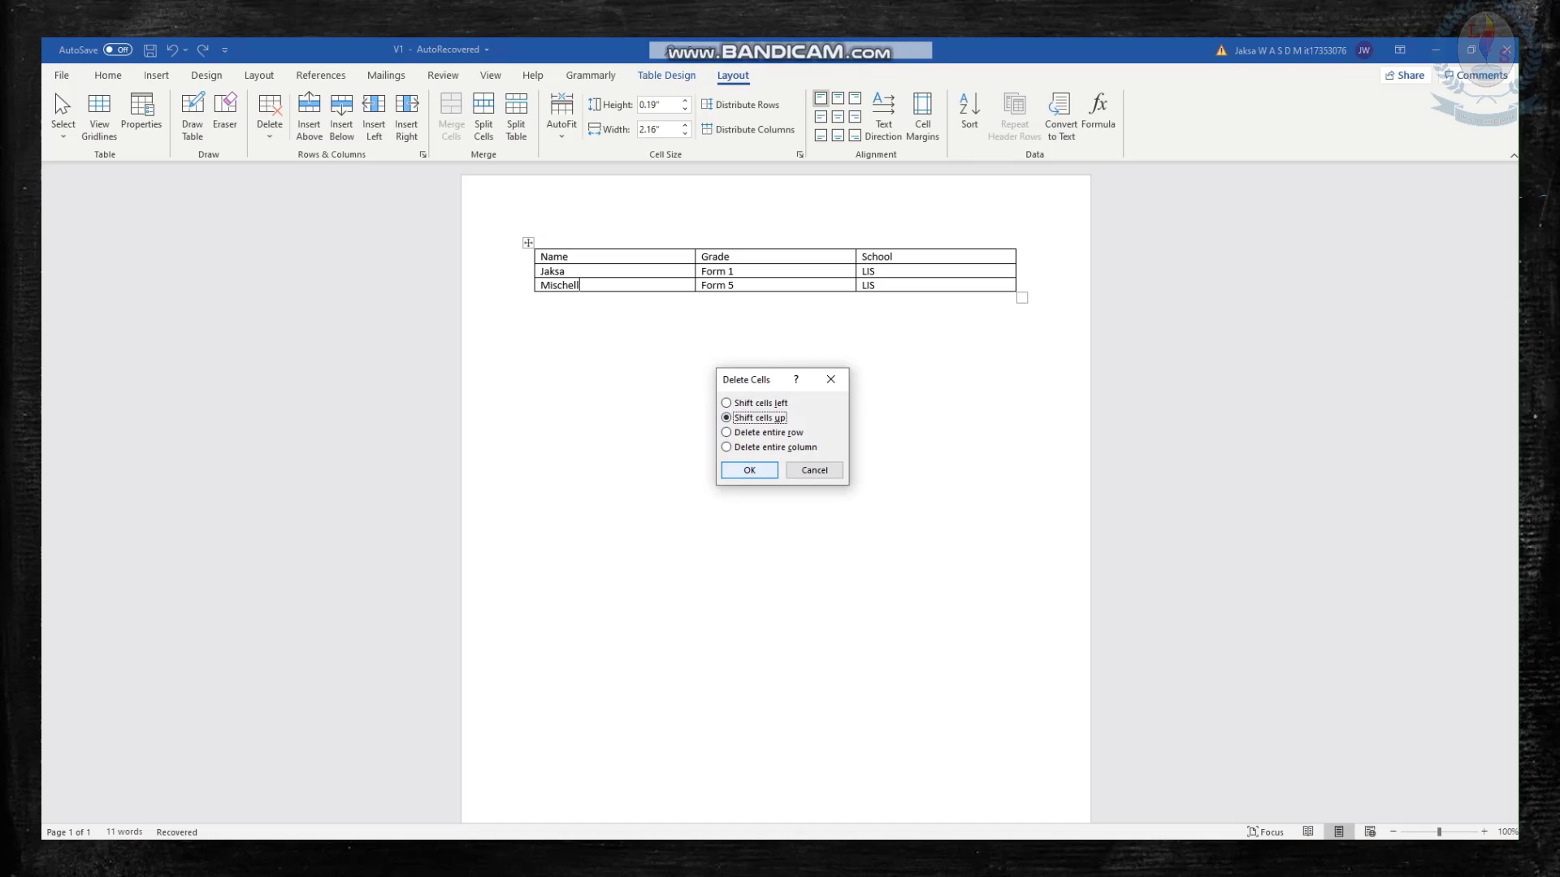
click(749, 470)
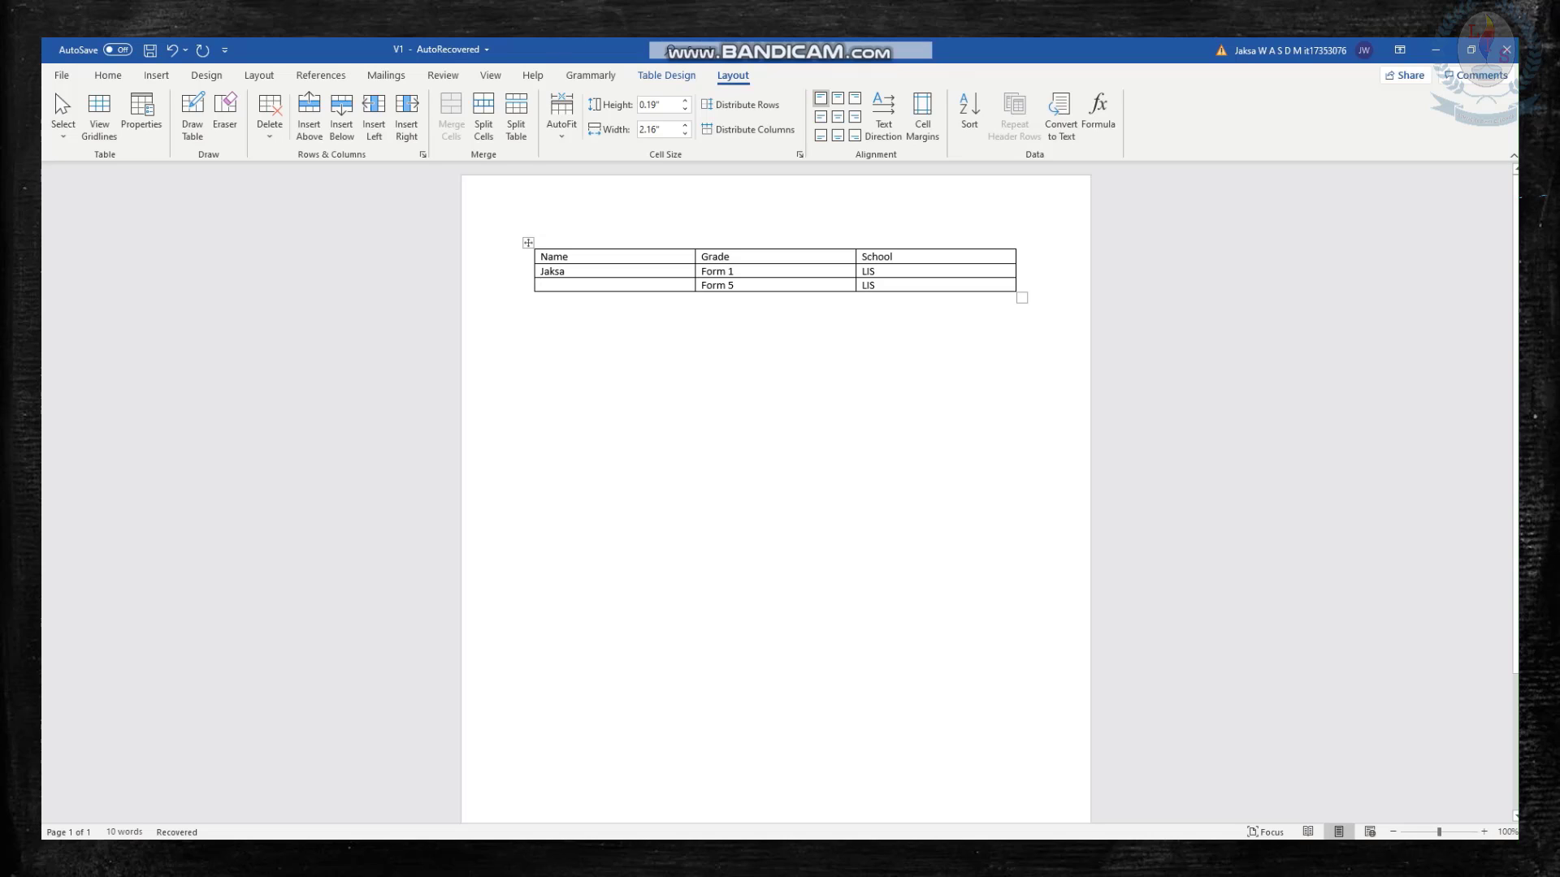
key(ctrl+z)
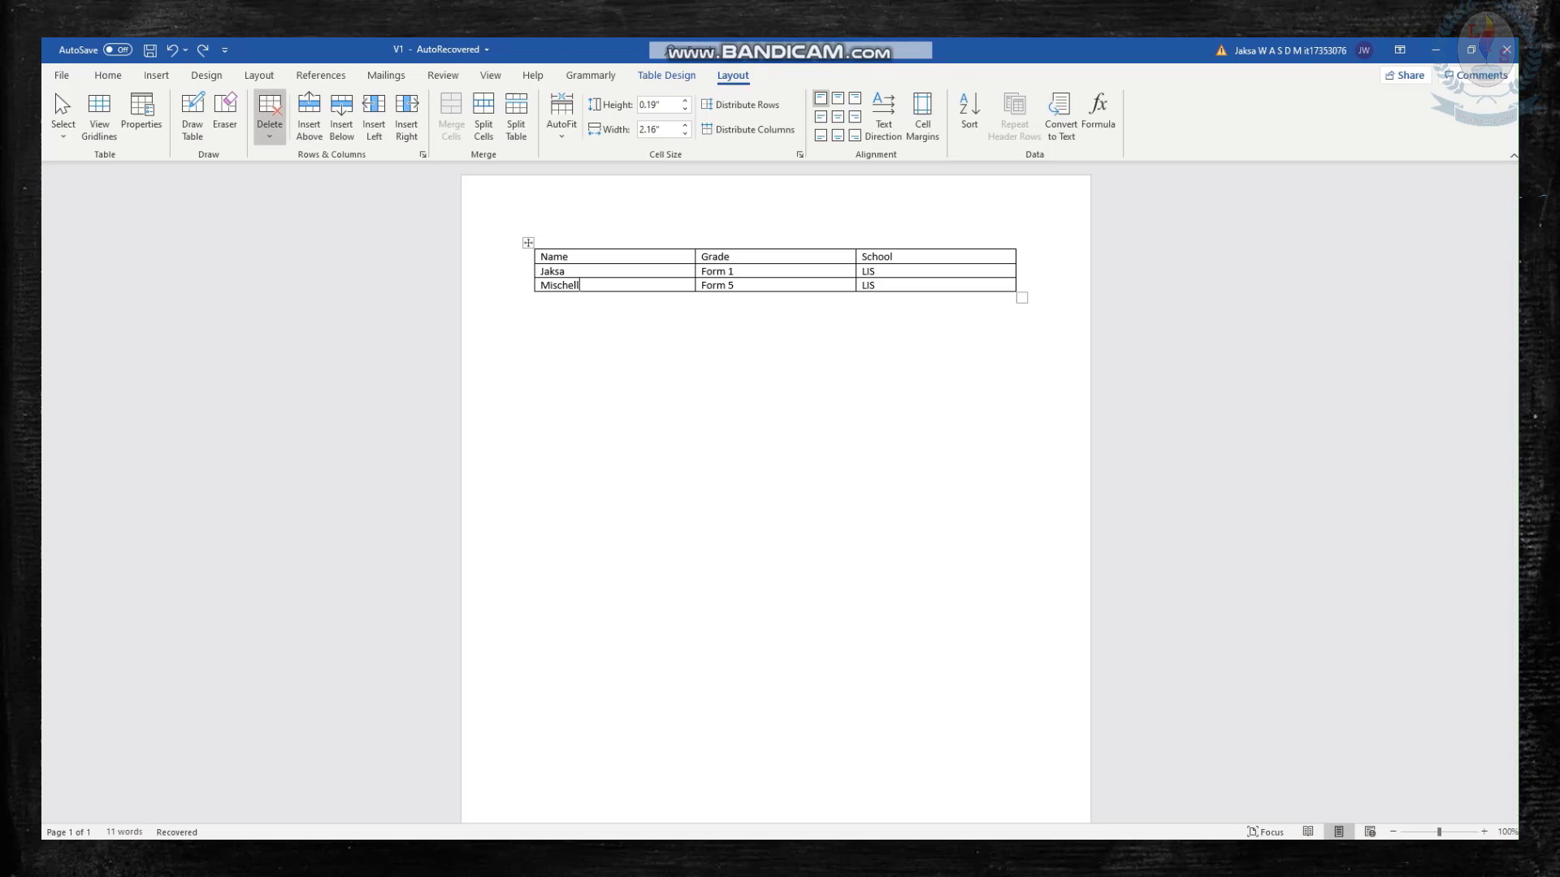
click(269, 118)
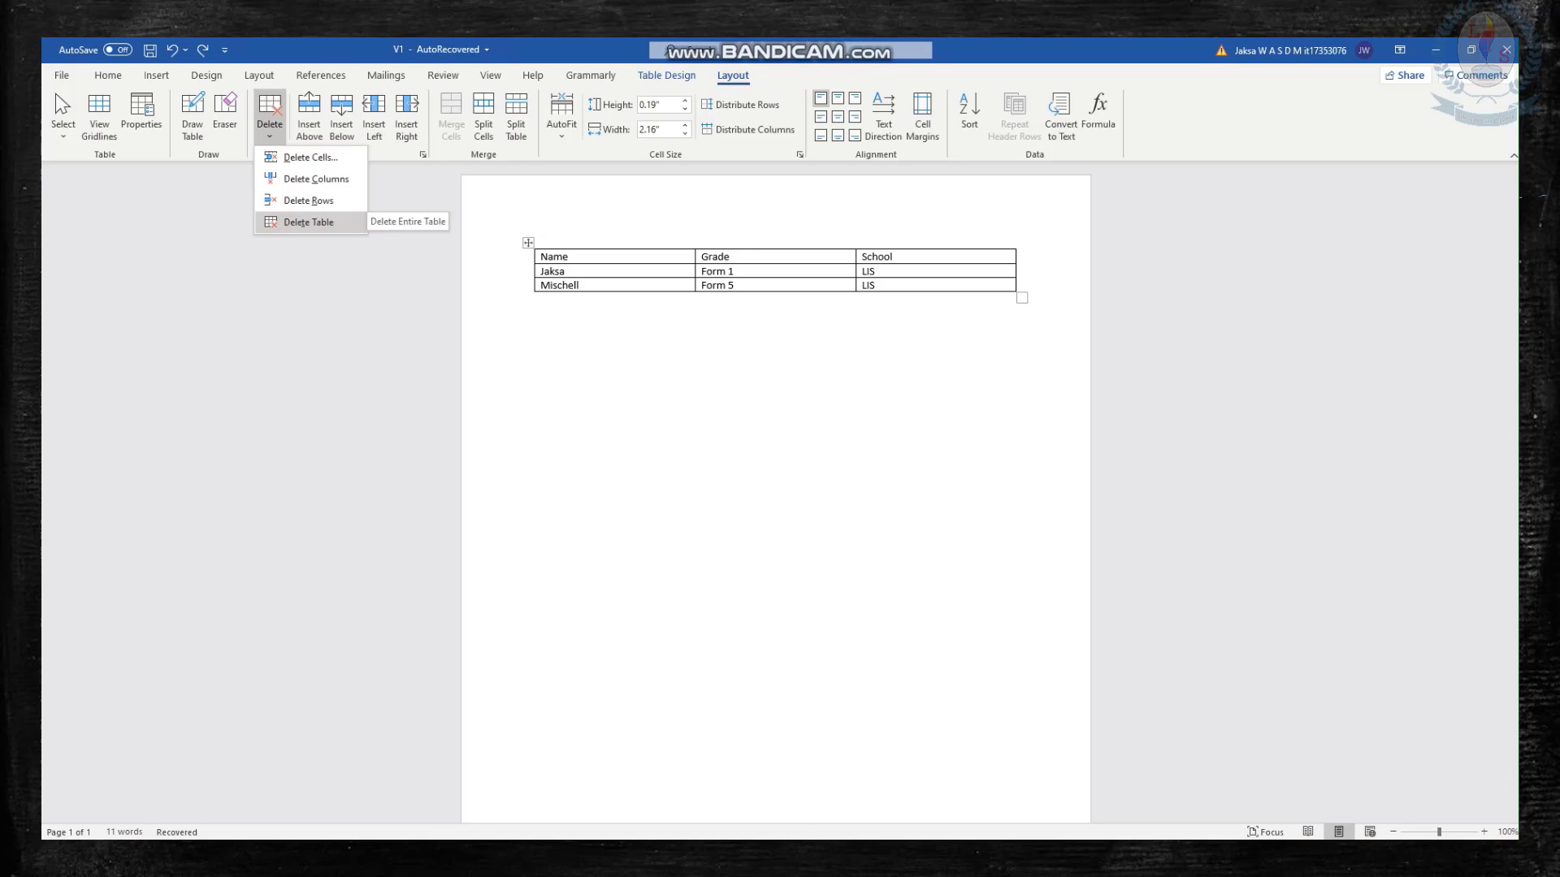
key(Escape)
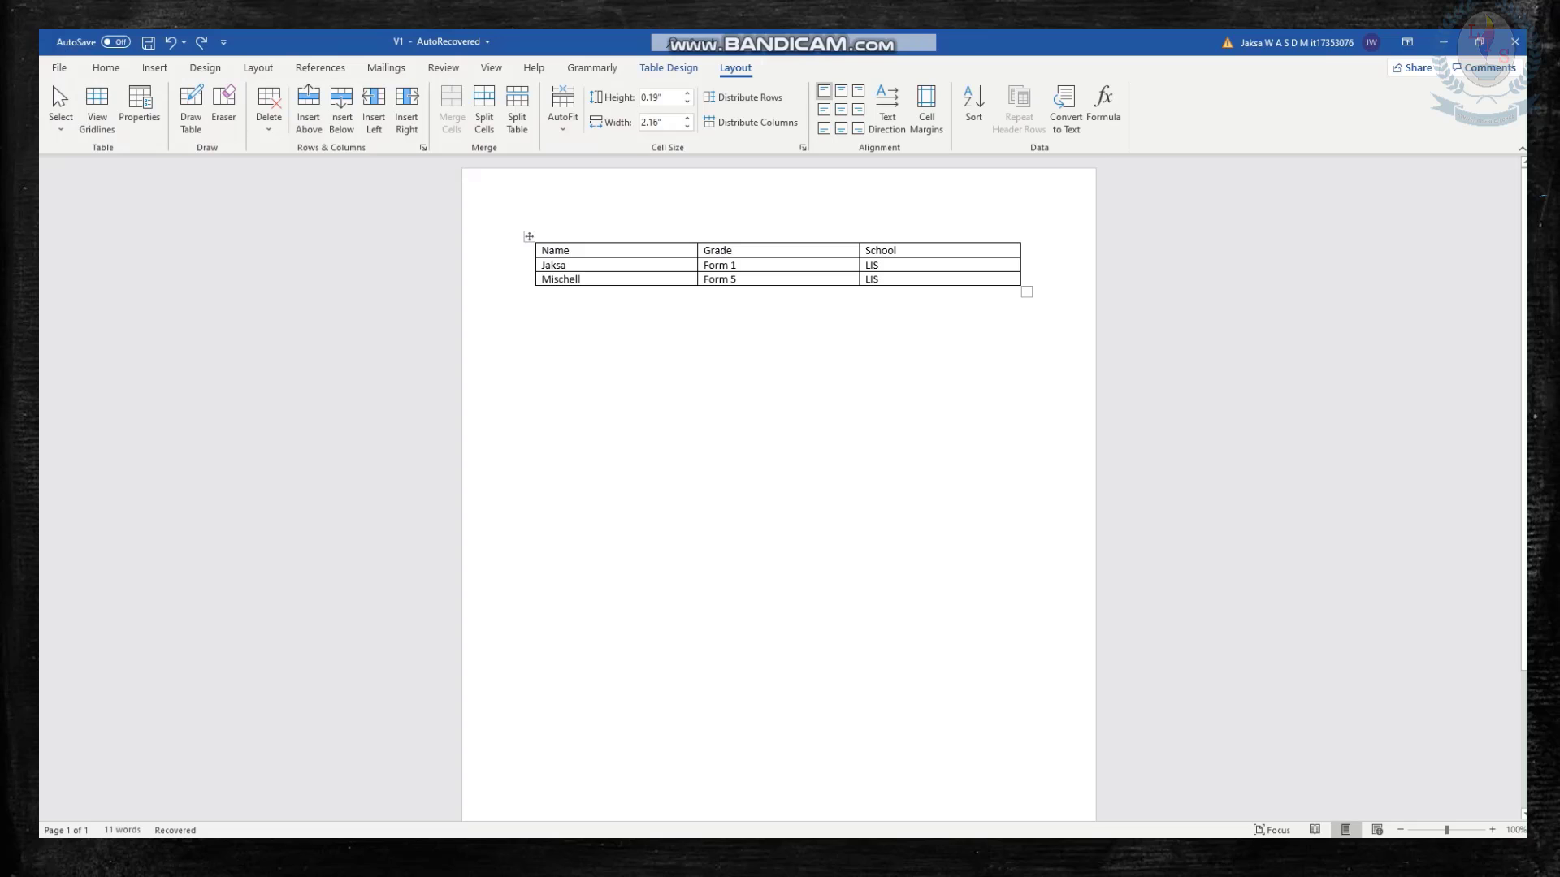
Split the first cell of the Form 5 row into 2 columns and 2 rows.
drag(581, 279, 541, 279)
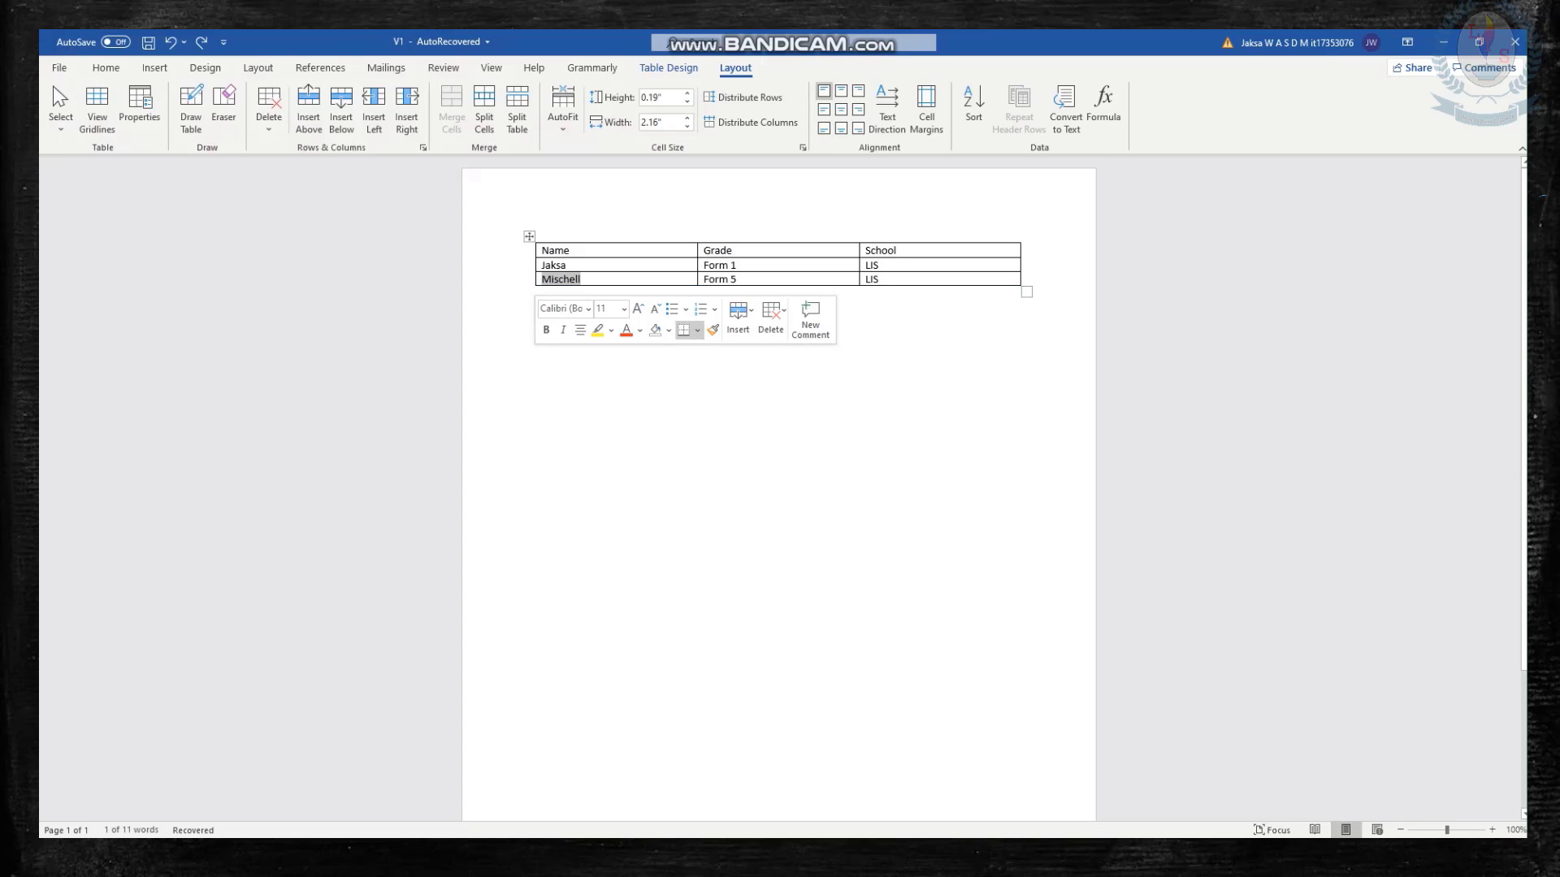
click(583, 279)
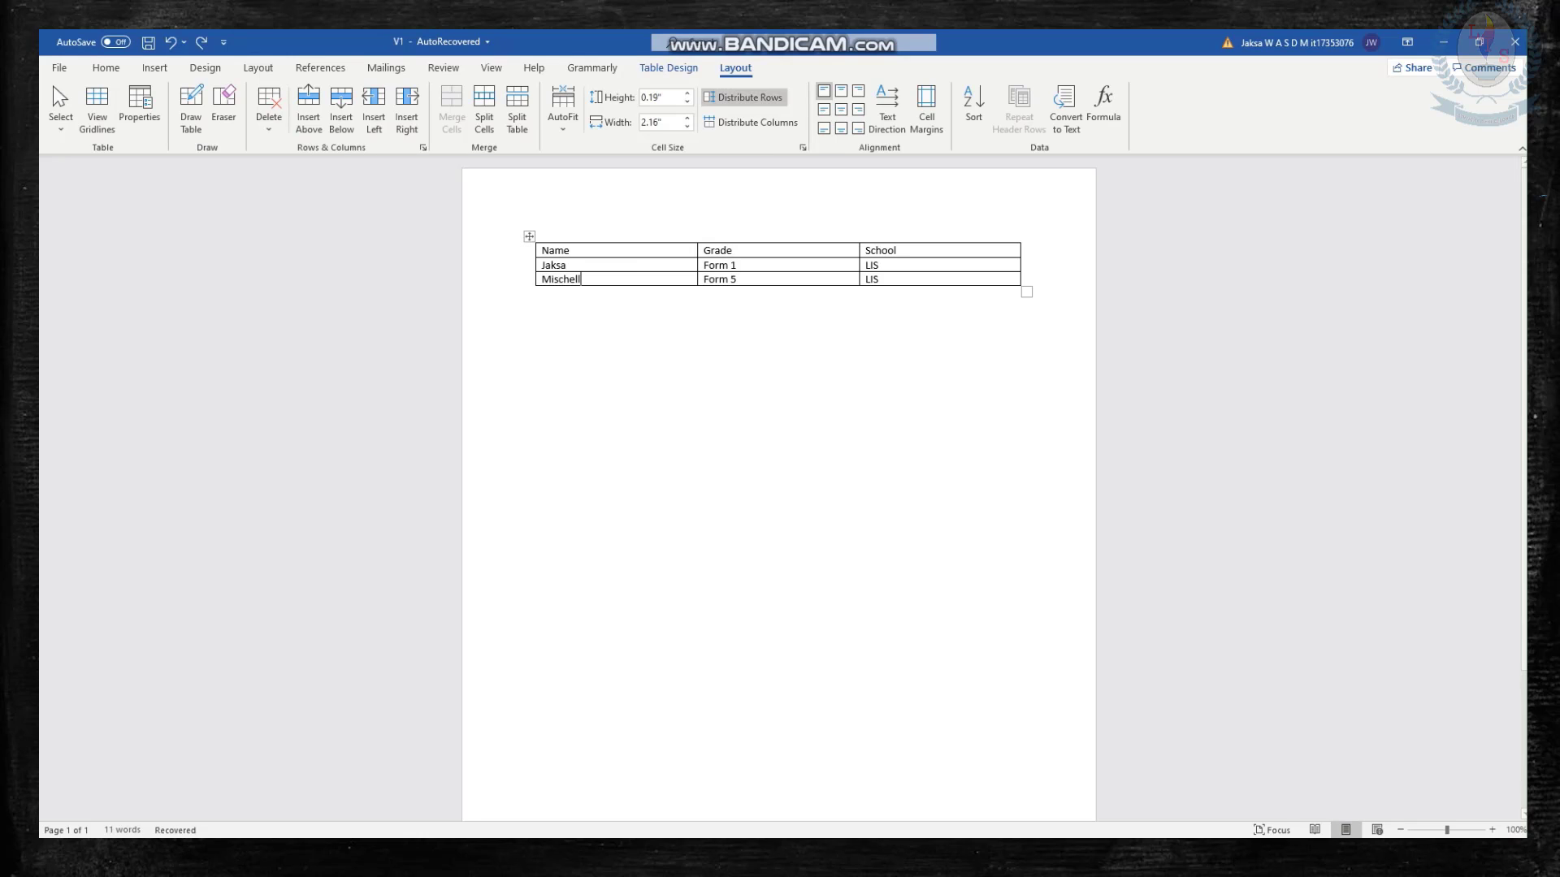
double_click(735, 69)
click(735, 68)
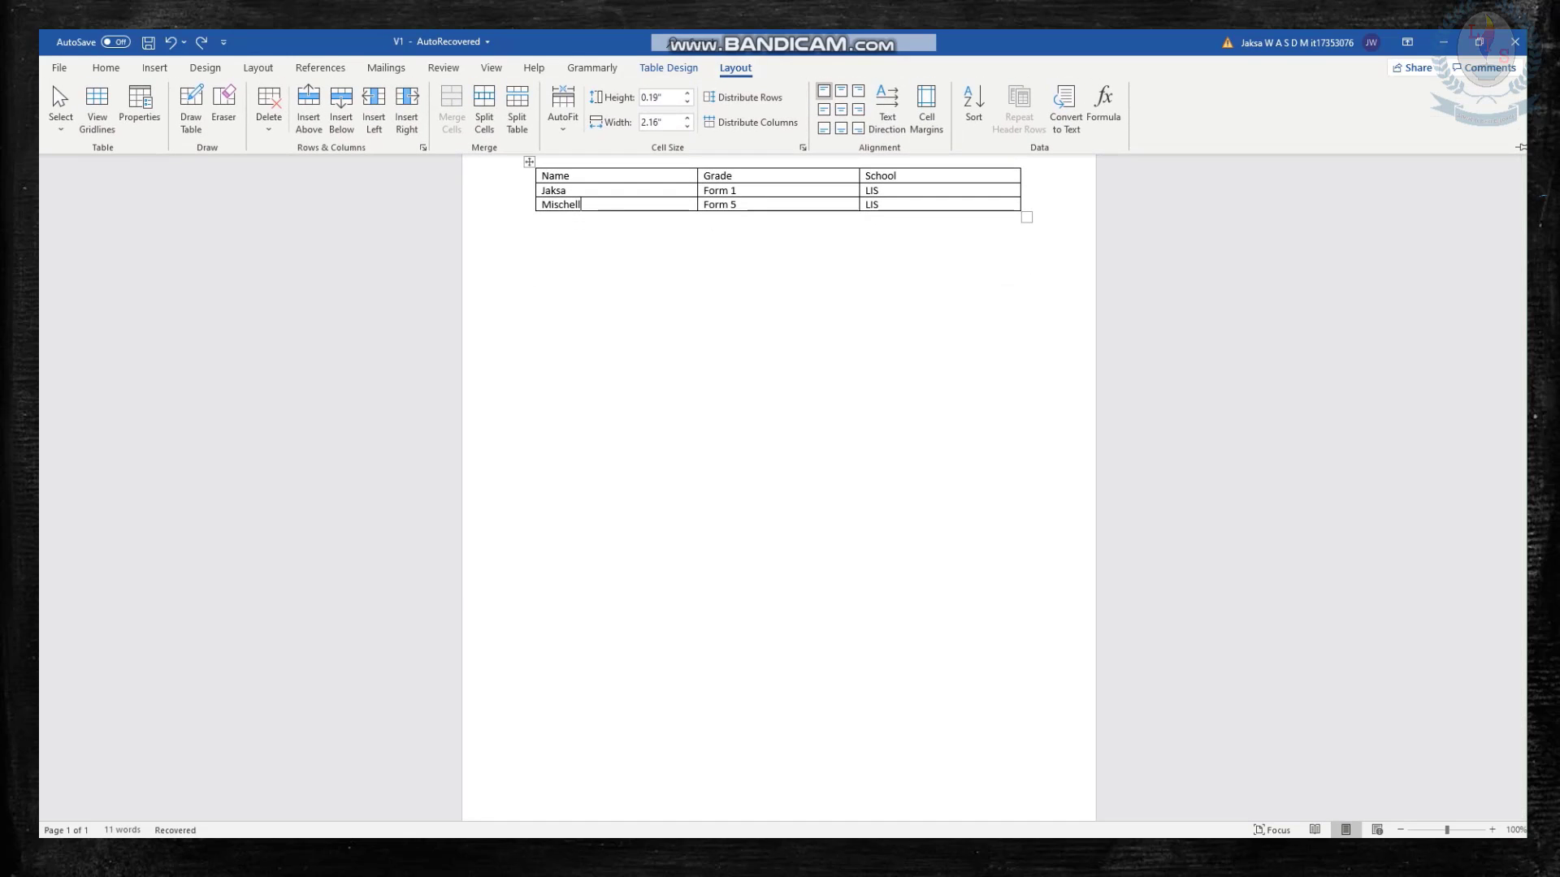
click(1522, 148)
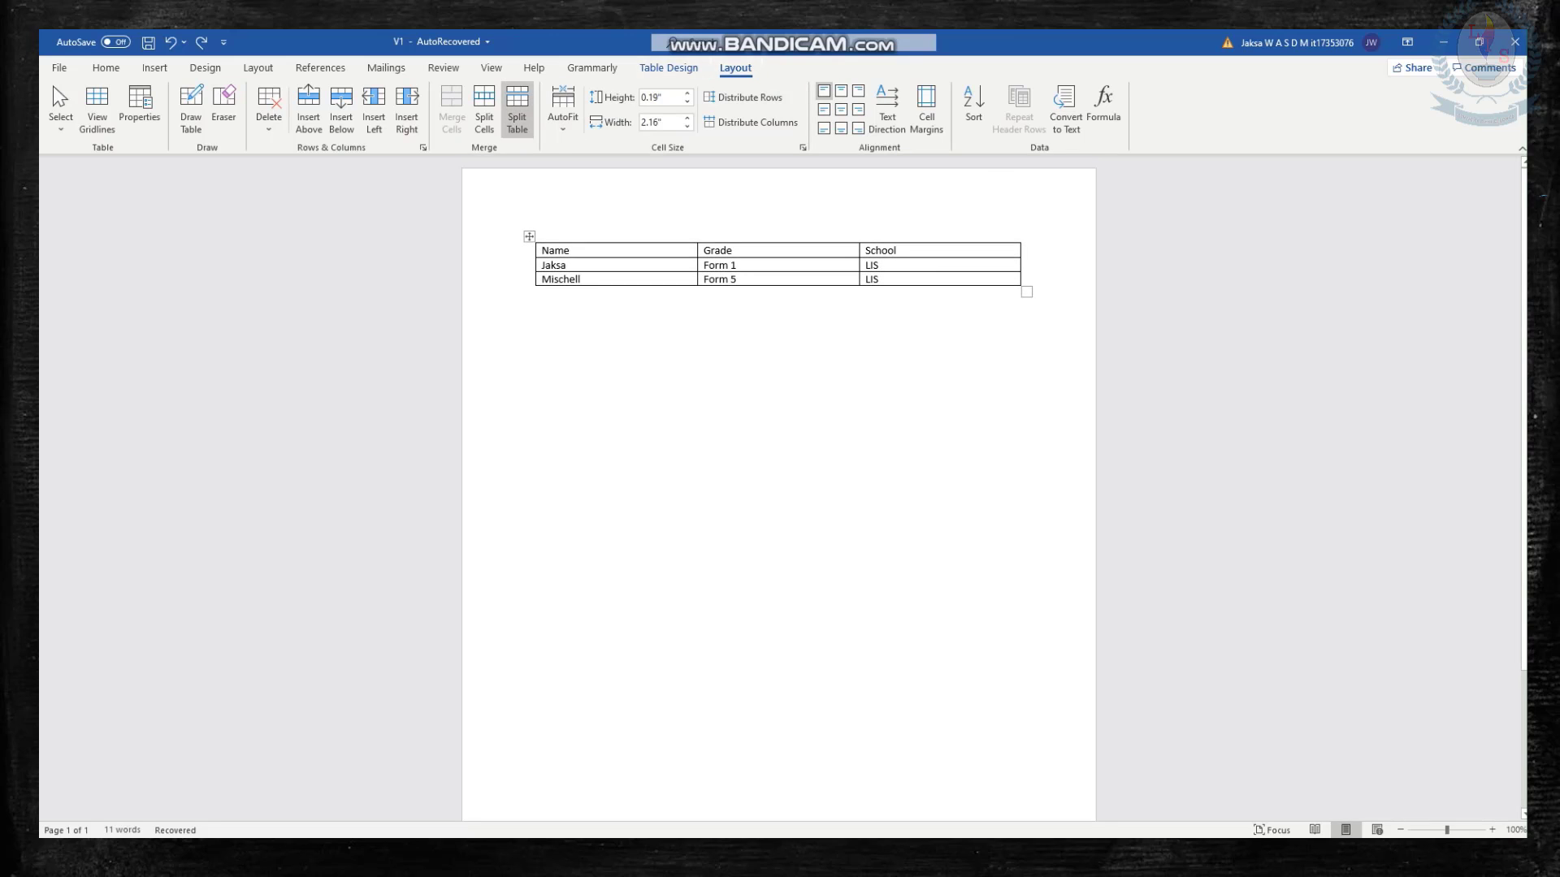
click(484, 106)
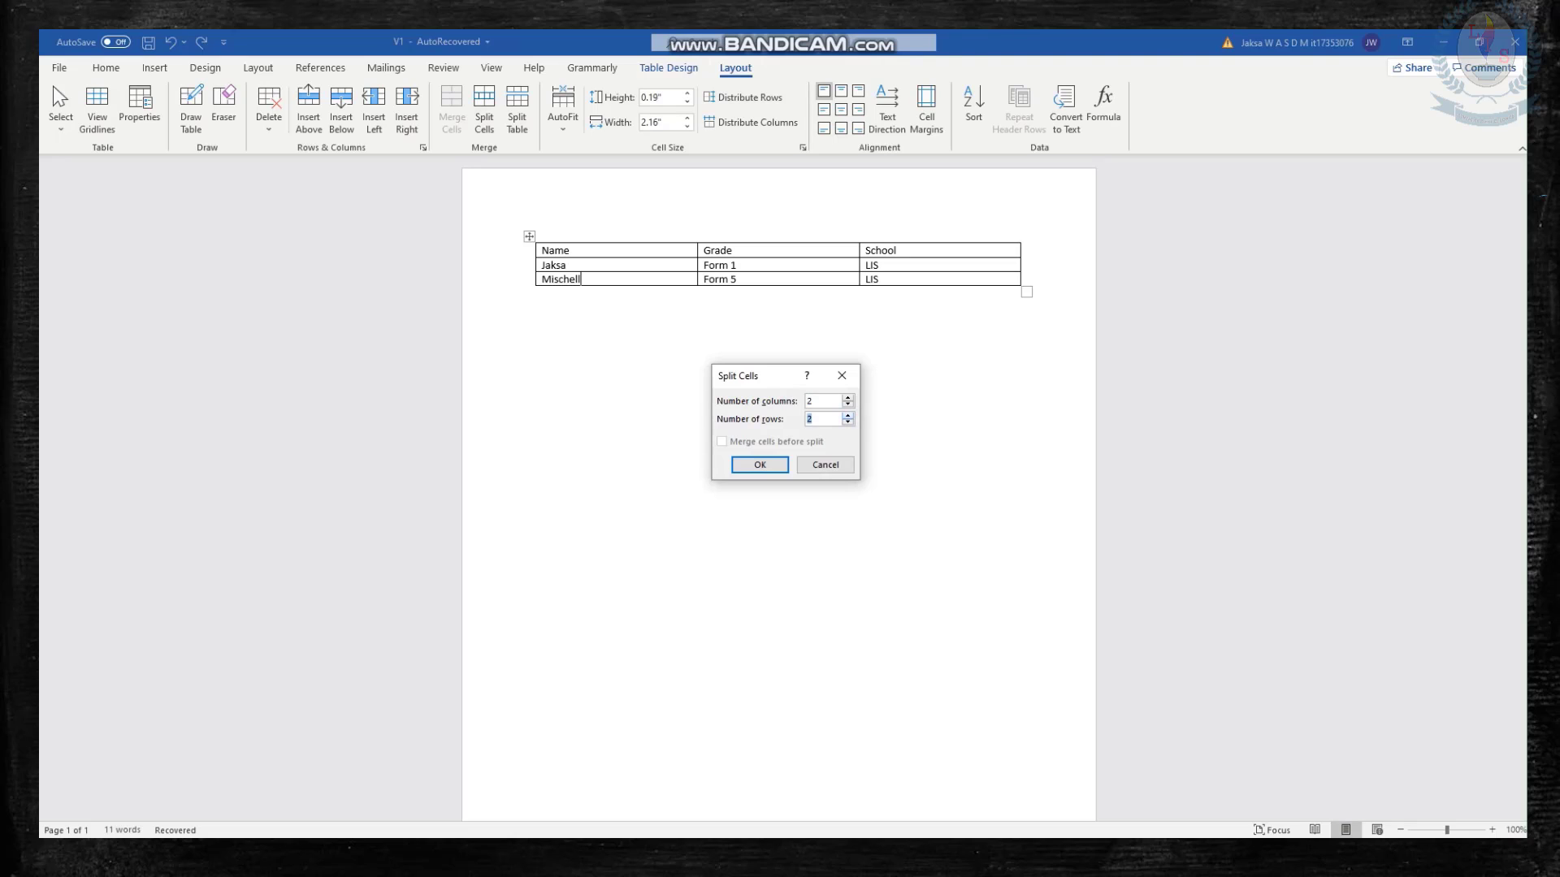
key(Return)
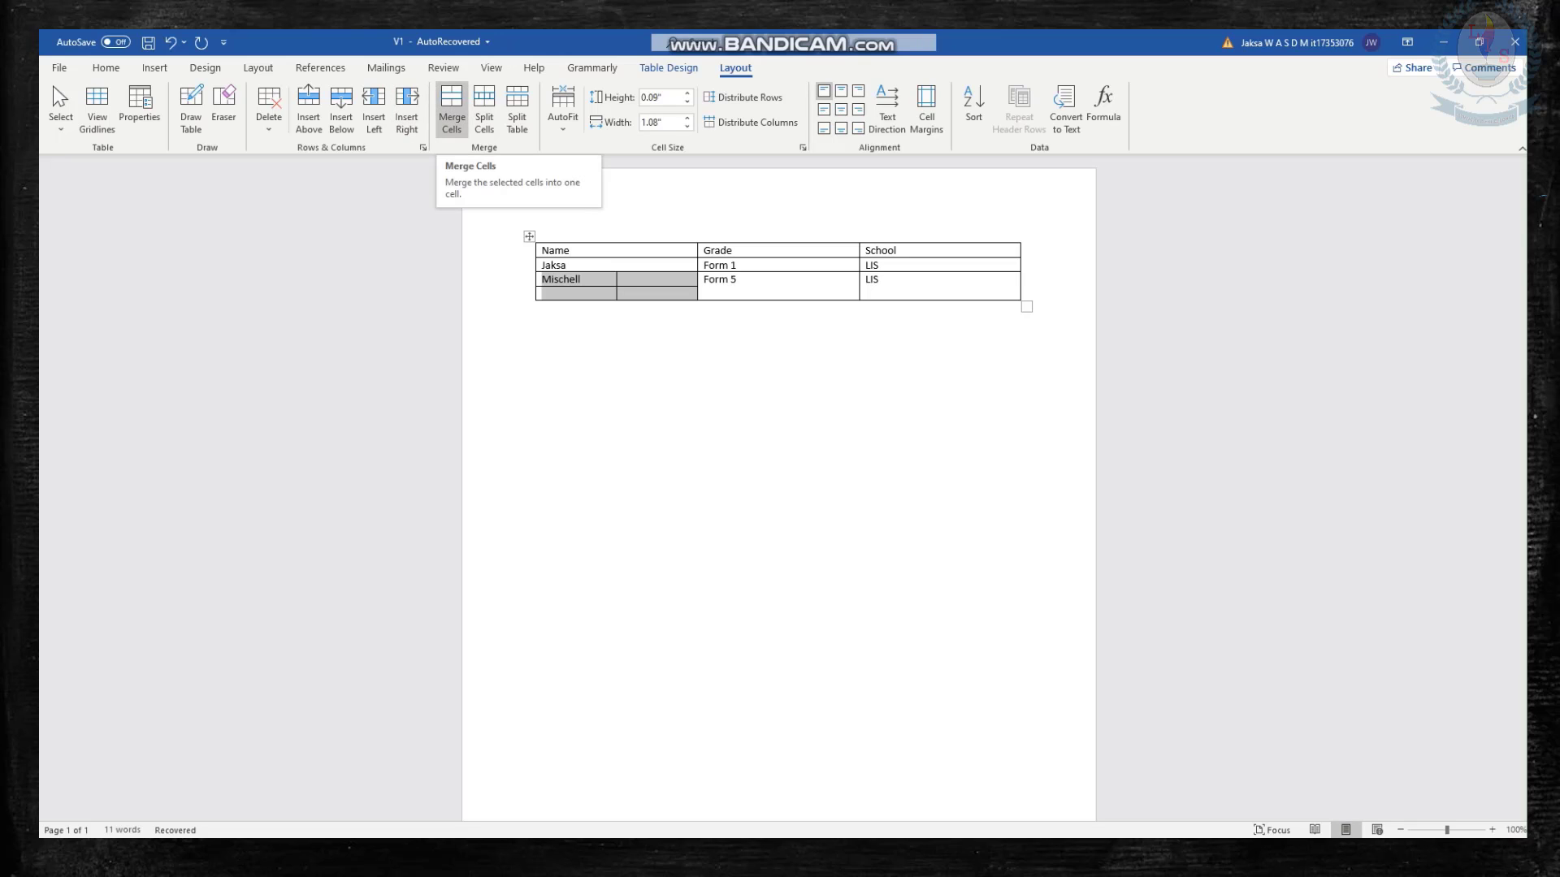
Merge the four split cells at the start of the Form 5 row back into a single cell.
click(452, 110)
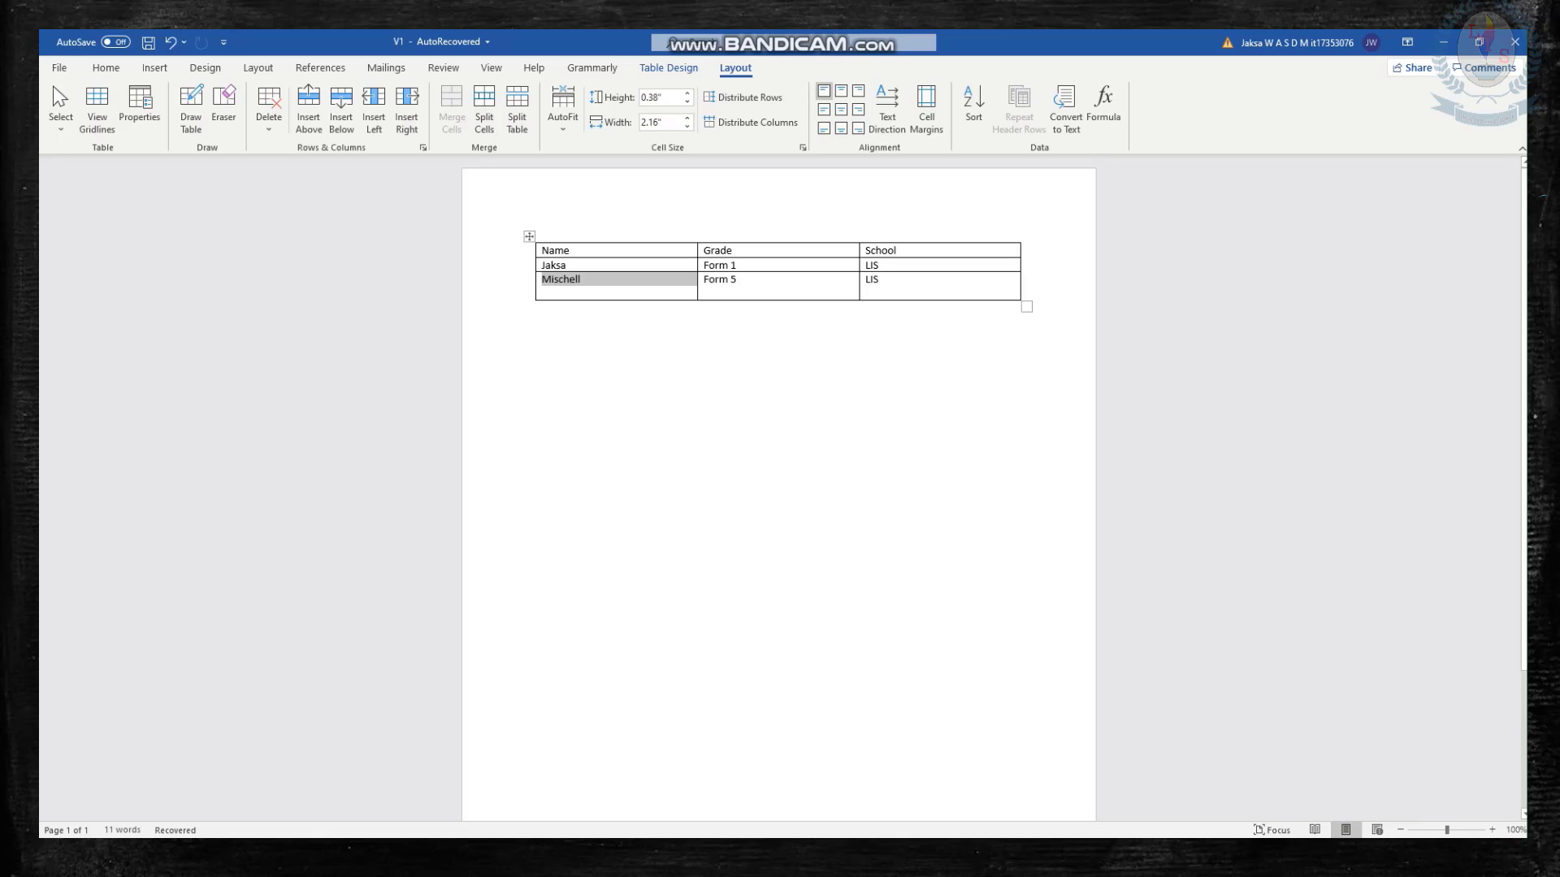
click(582, 279)
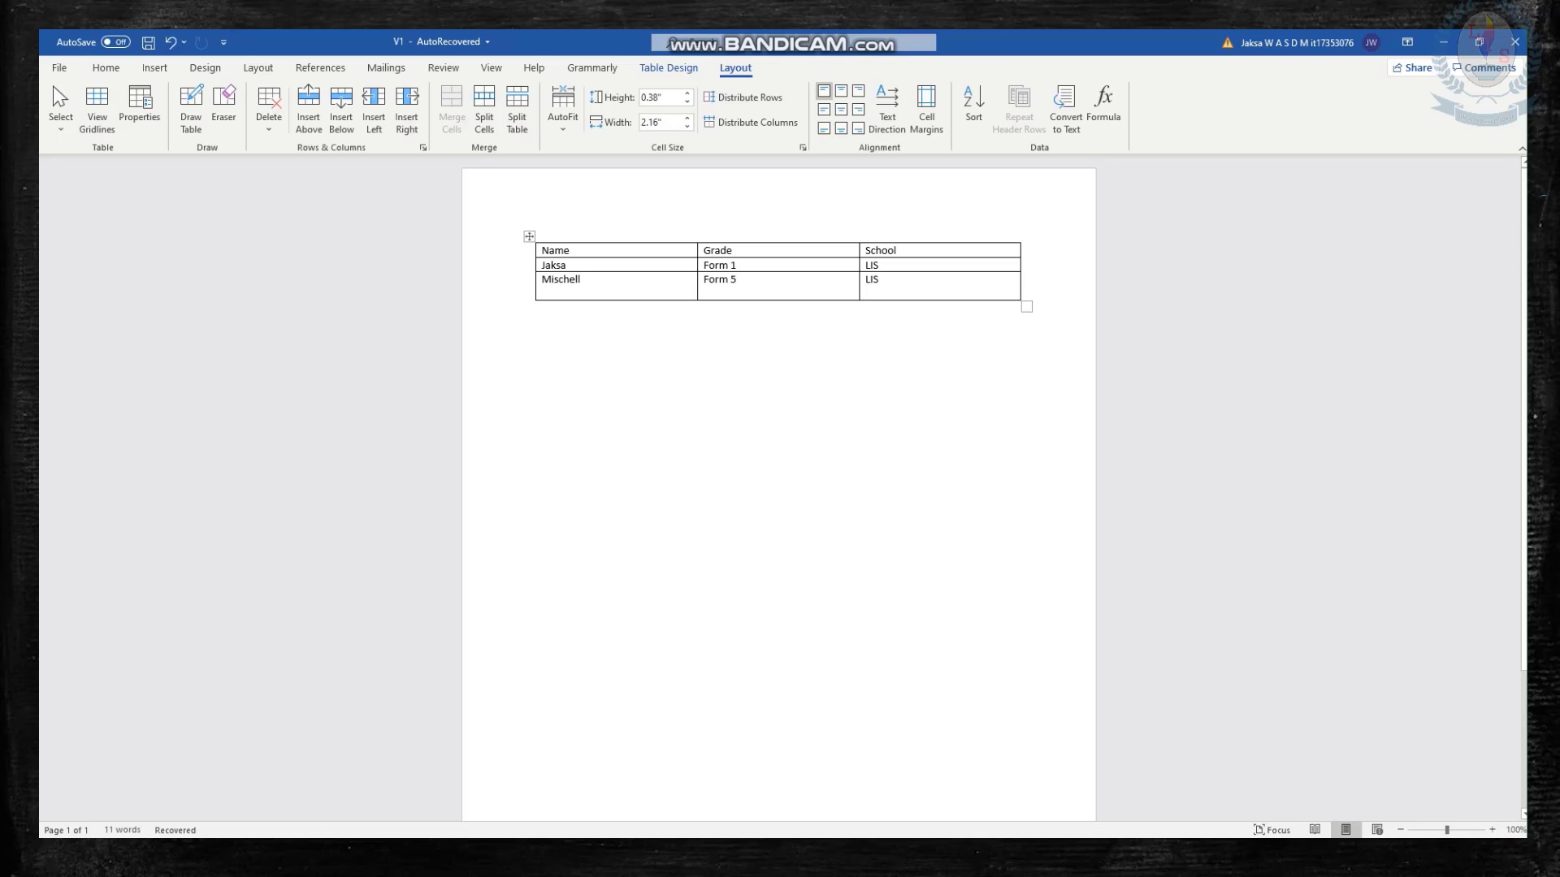
key(ctrl+z)
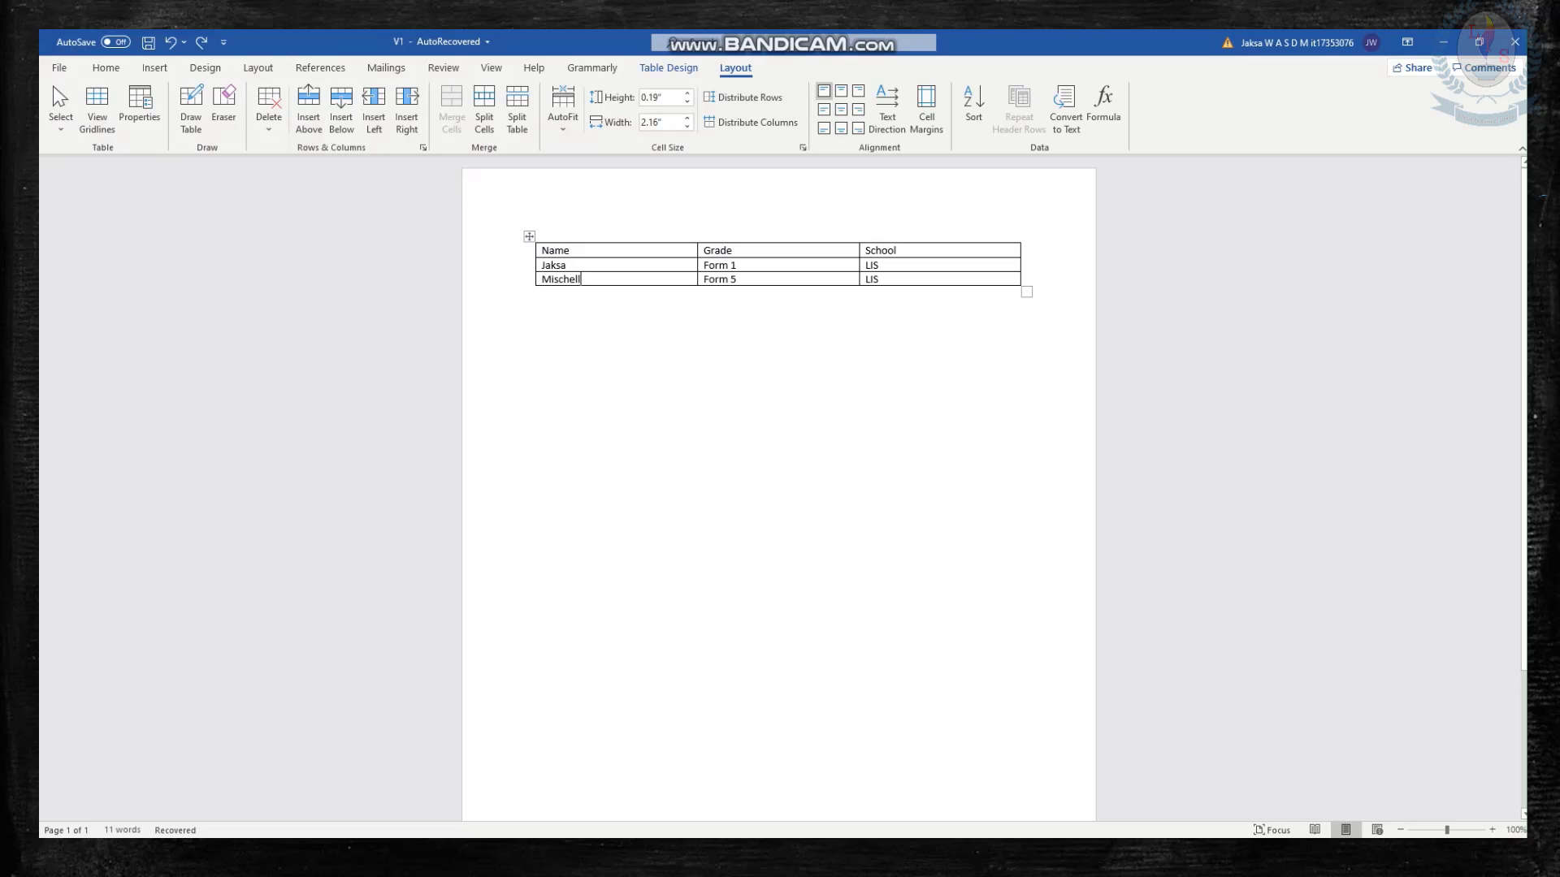
key(ctrl+y)
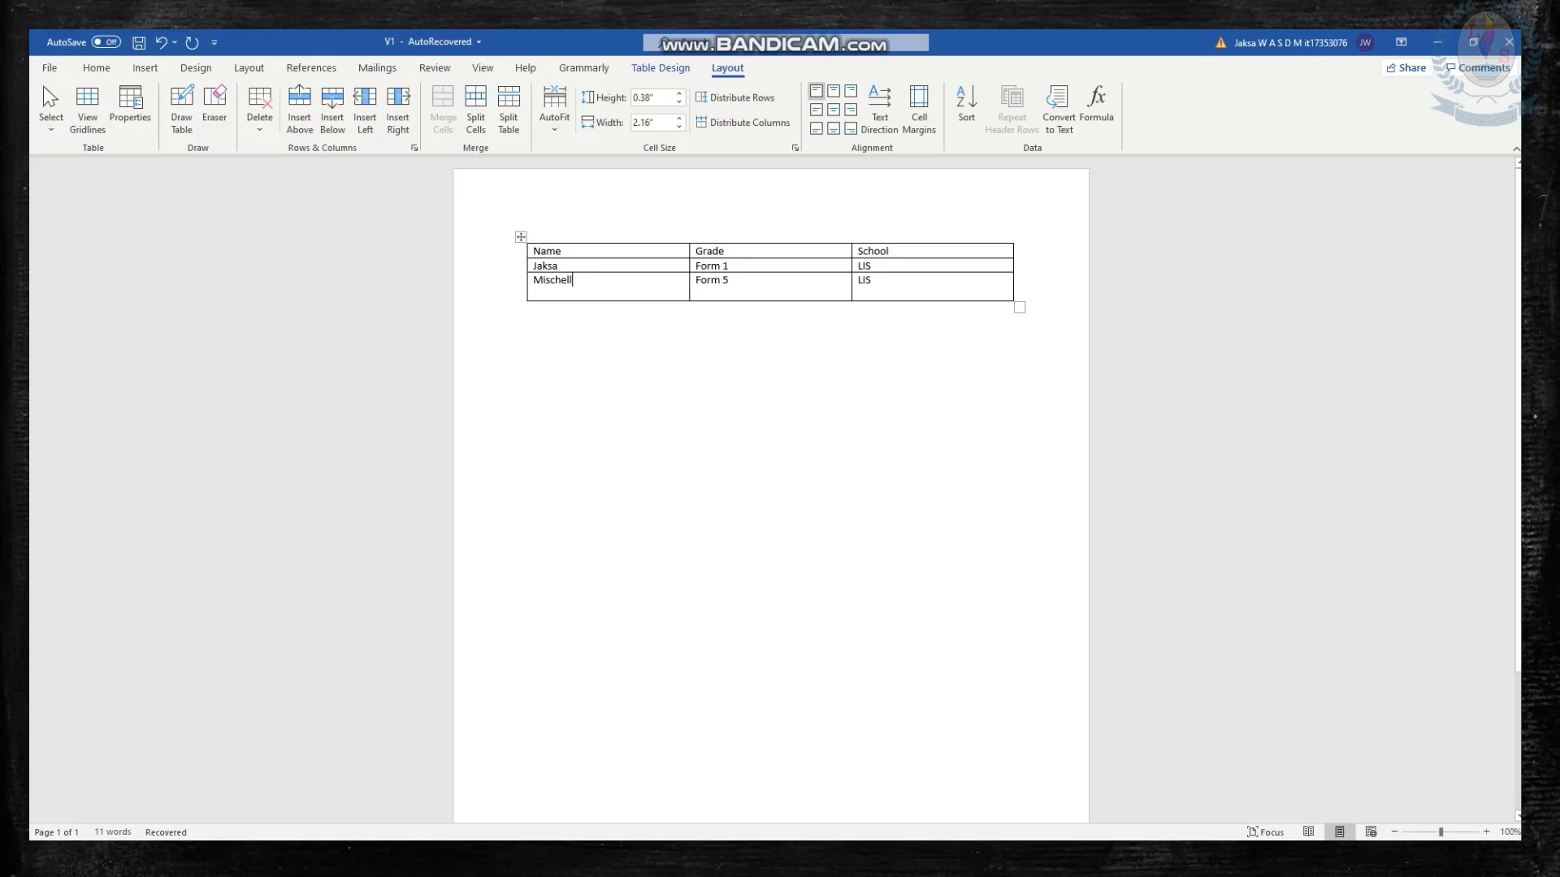
Reduce the Form 5 row's height to about 0.23" and try narrowing the Grade column, undoing the column change.
drag(771, 300, 770, 290)
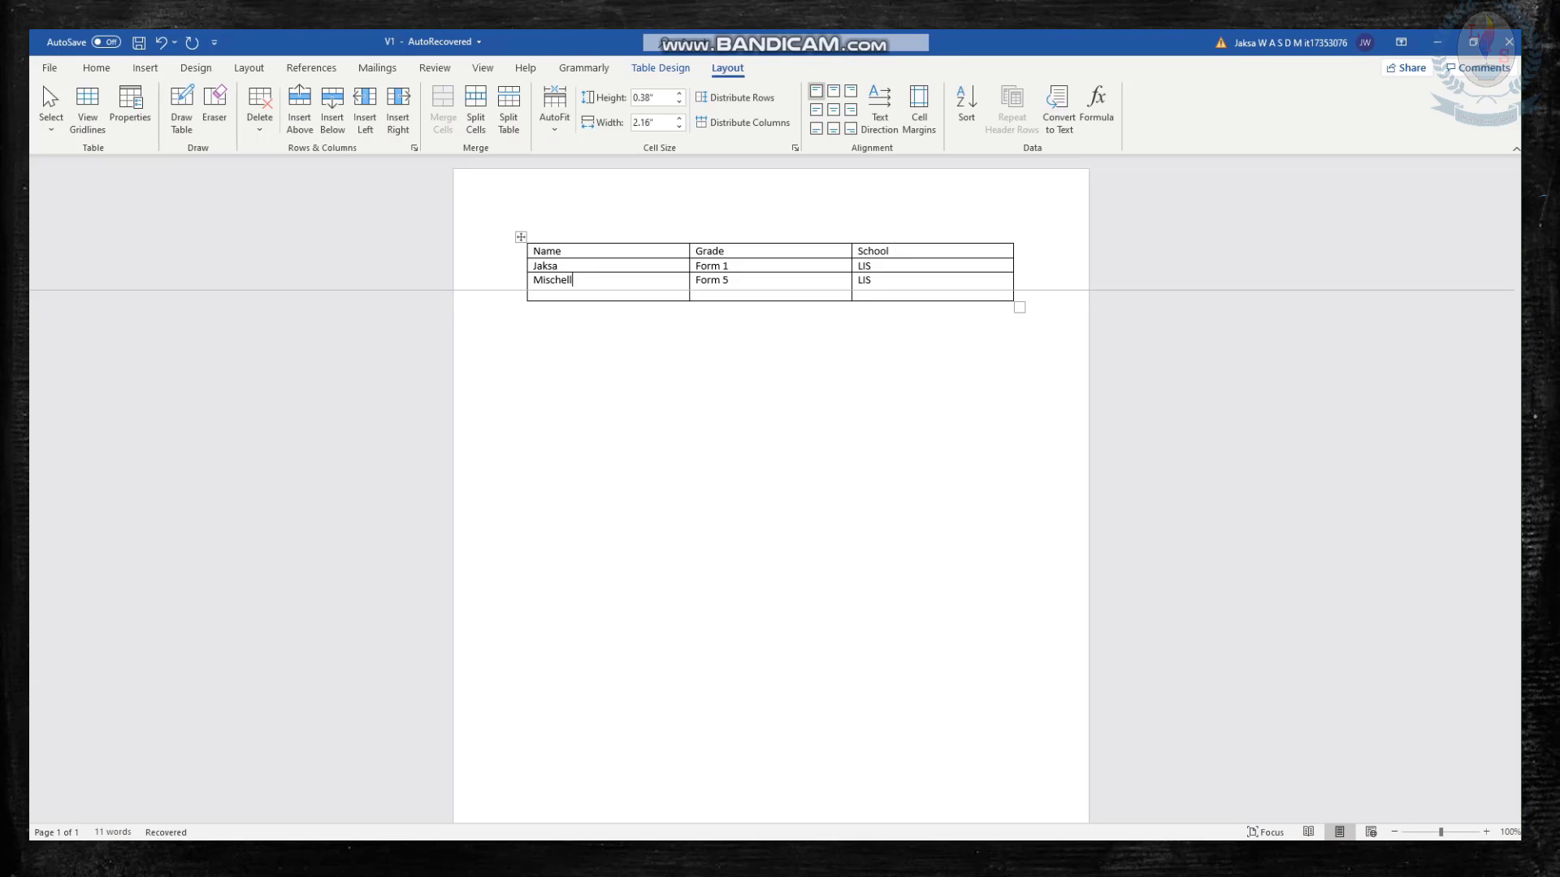
drag(771, 290, 770, 290)
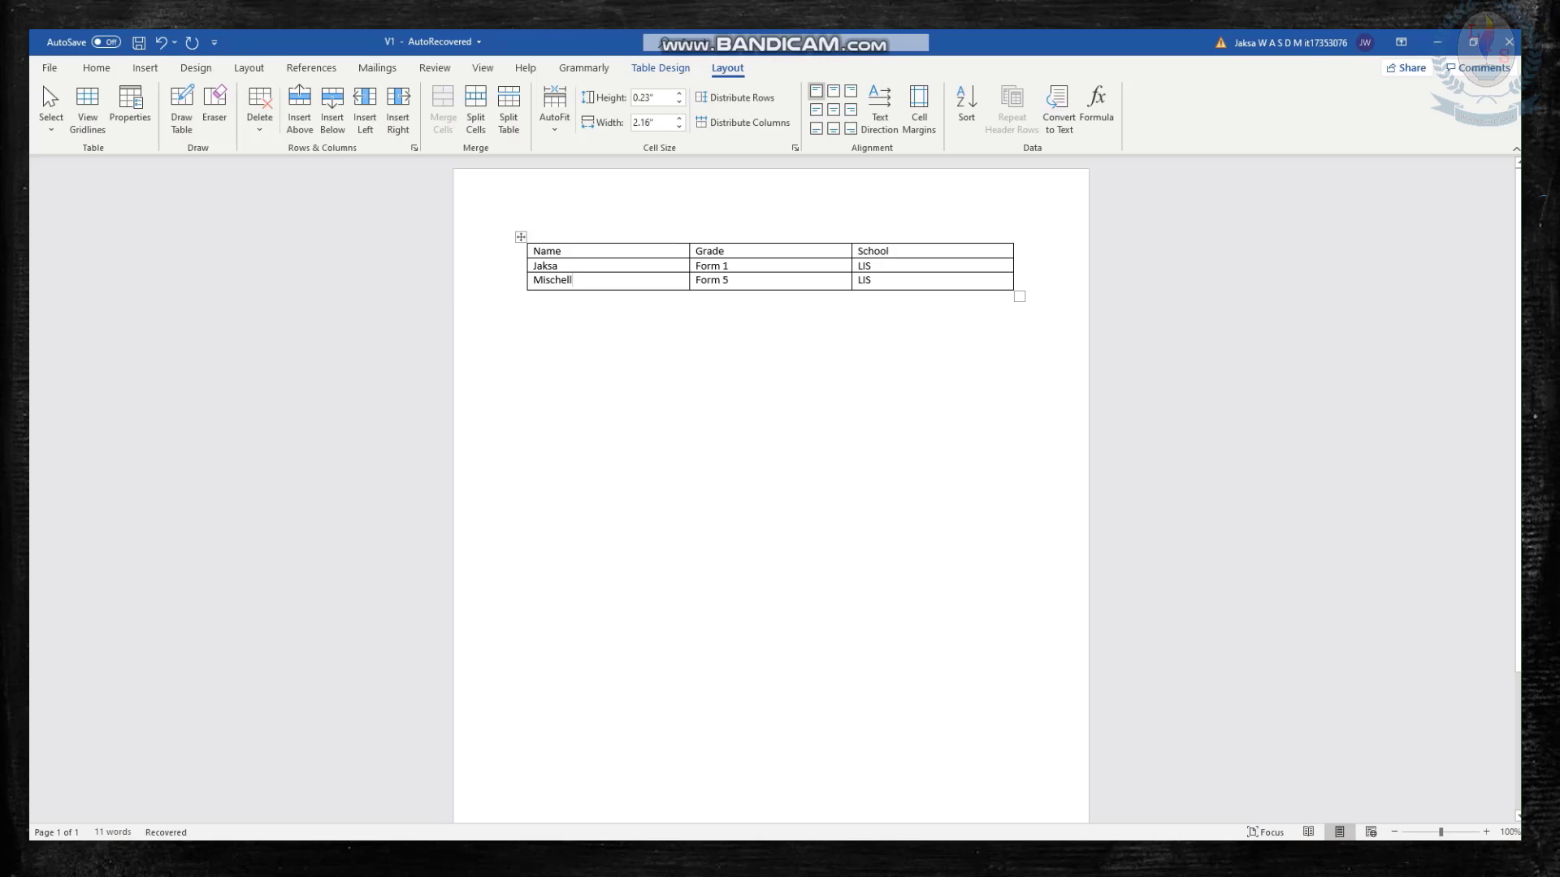
drag(851, 268, 747, 268)
click(530, 297)
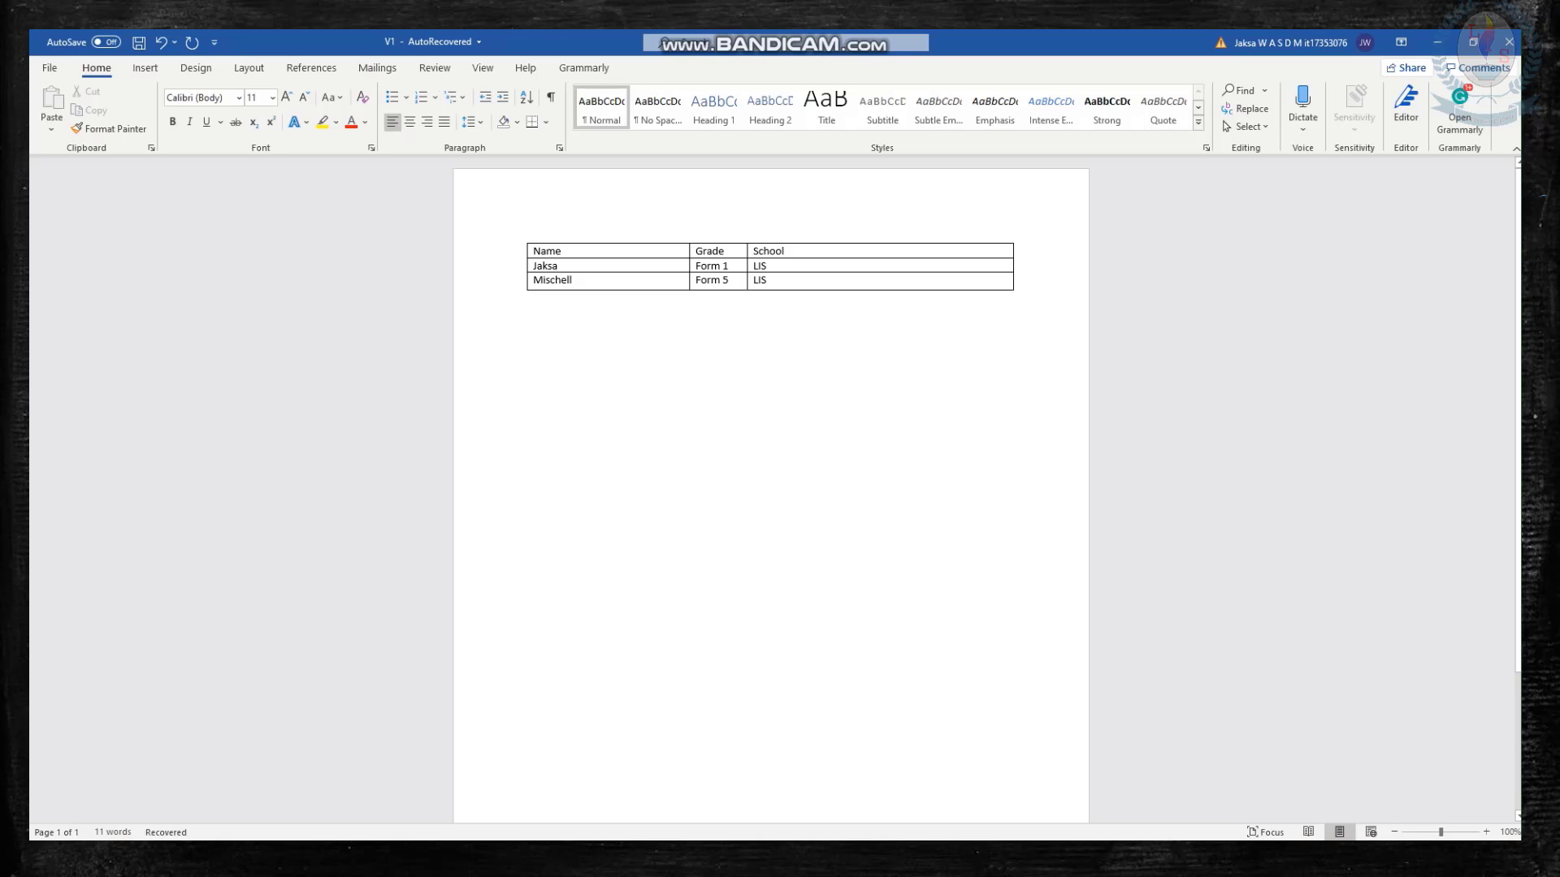
key(ctrl+z)
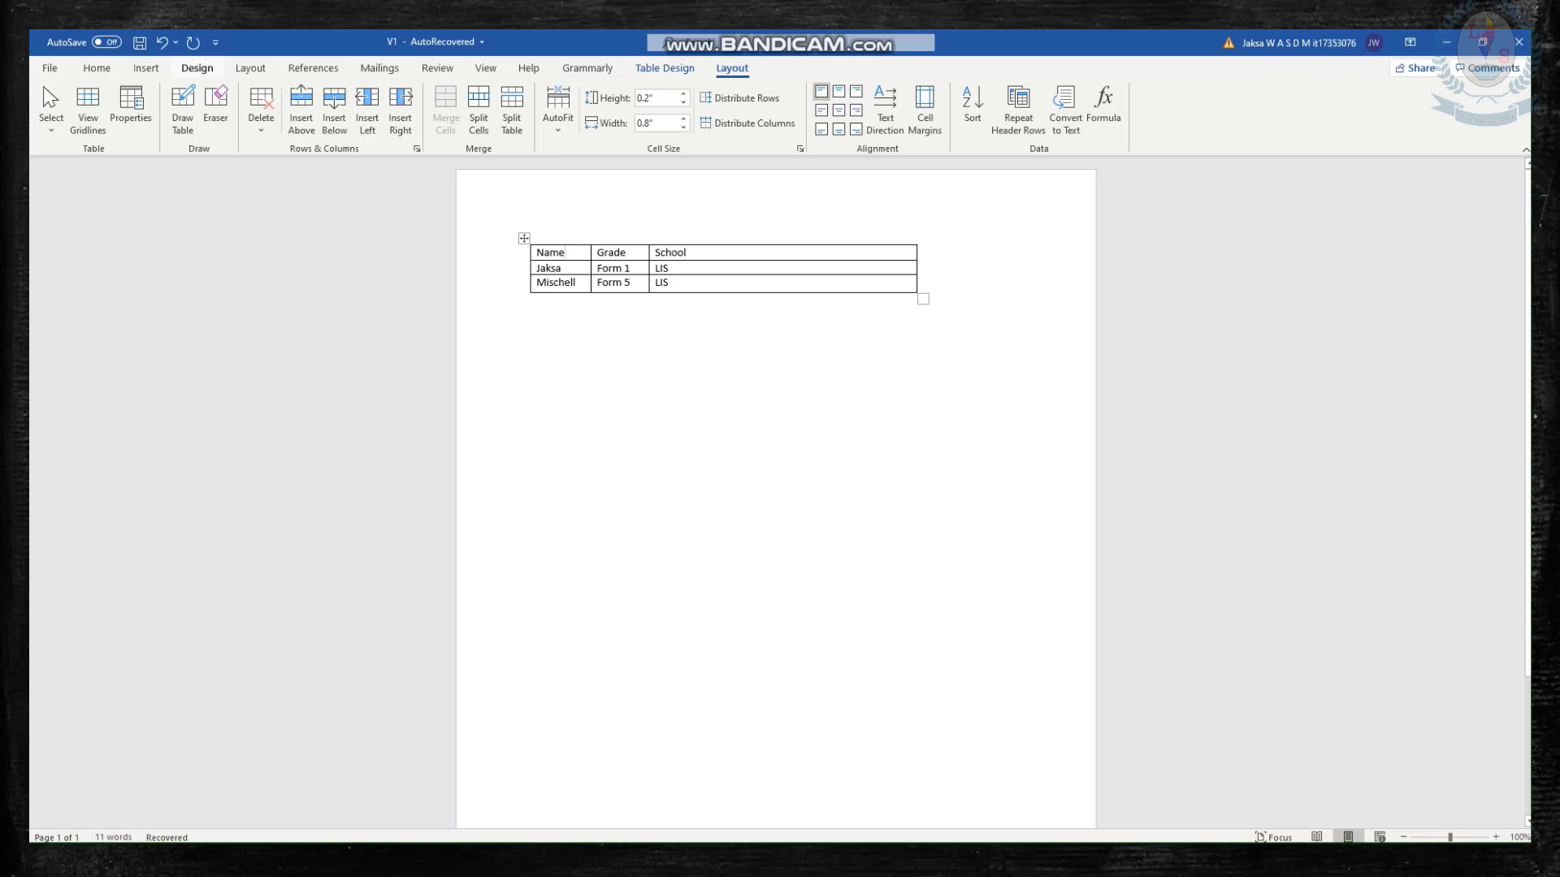
Open the Borders and Shading settings for the table and choose the double-line border style.
click(665, 68)
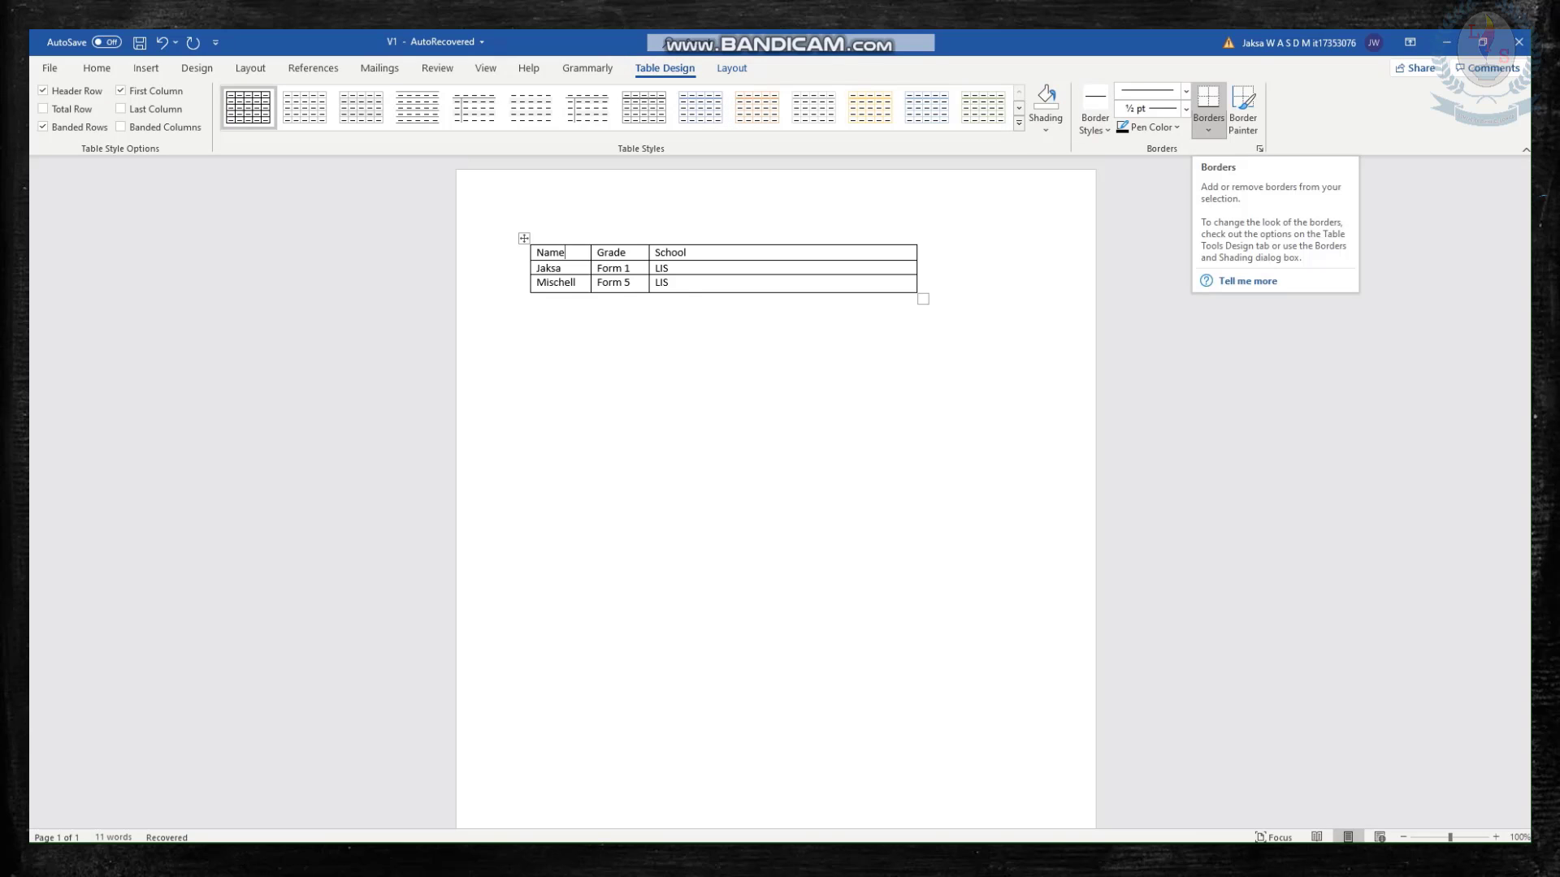
click(1208, 128)
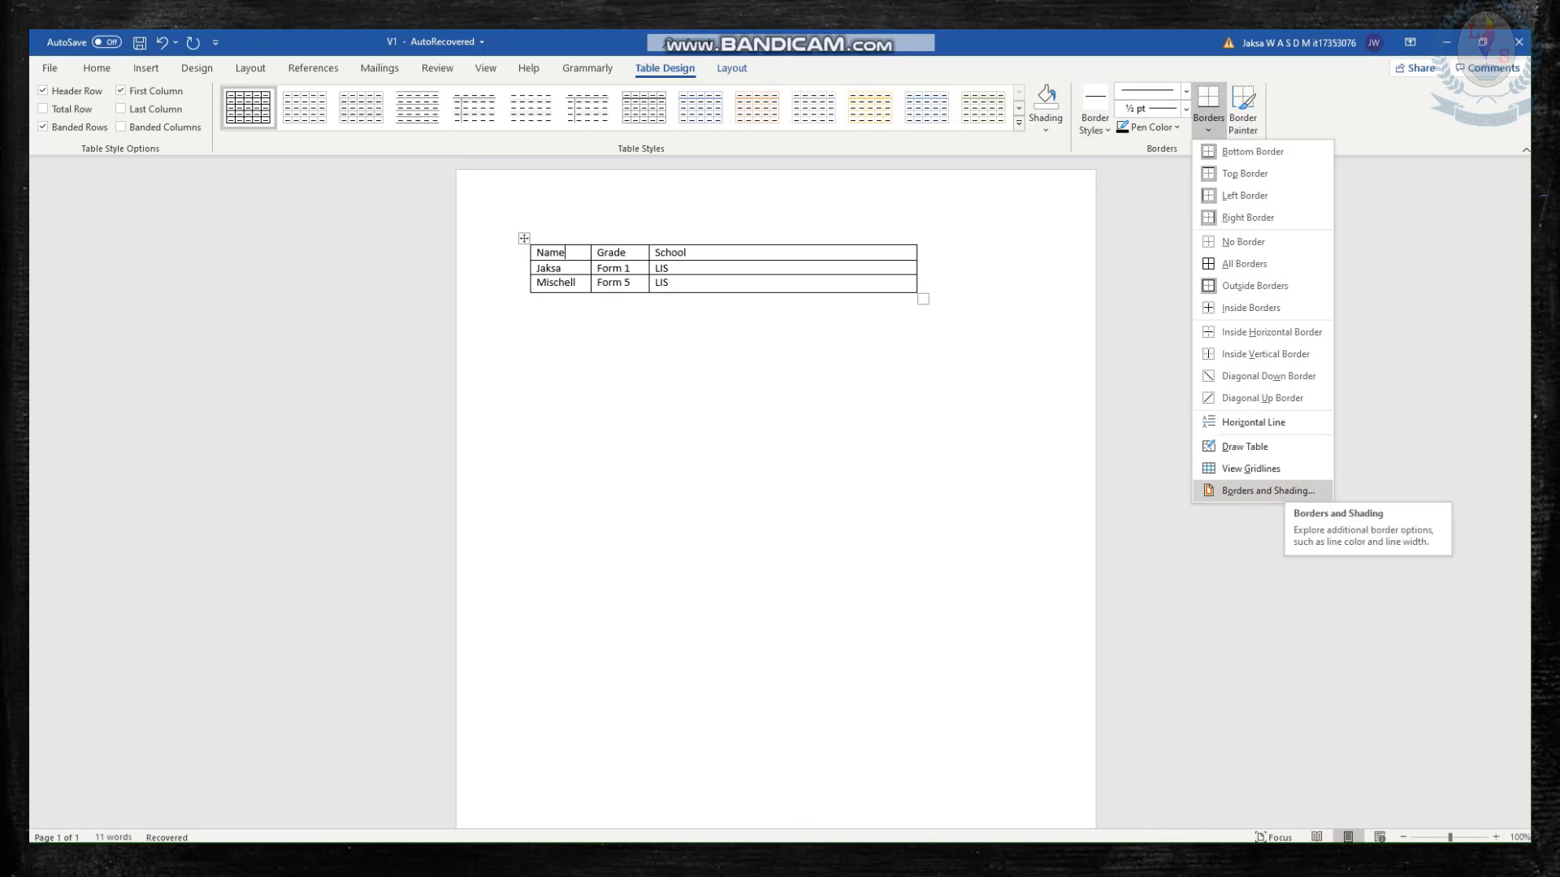
click(1267, 491)
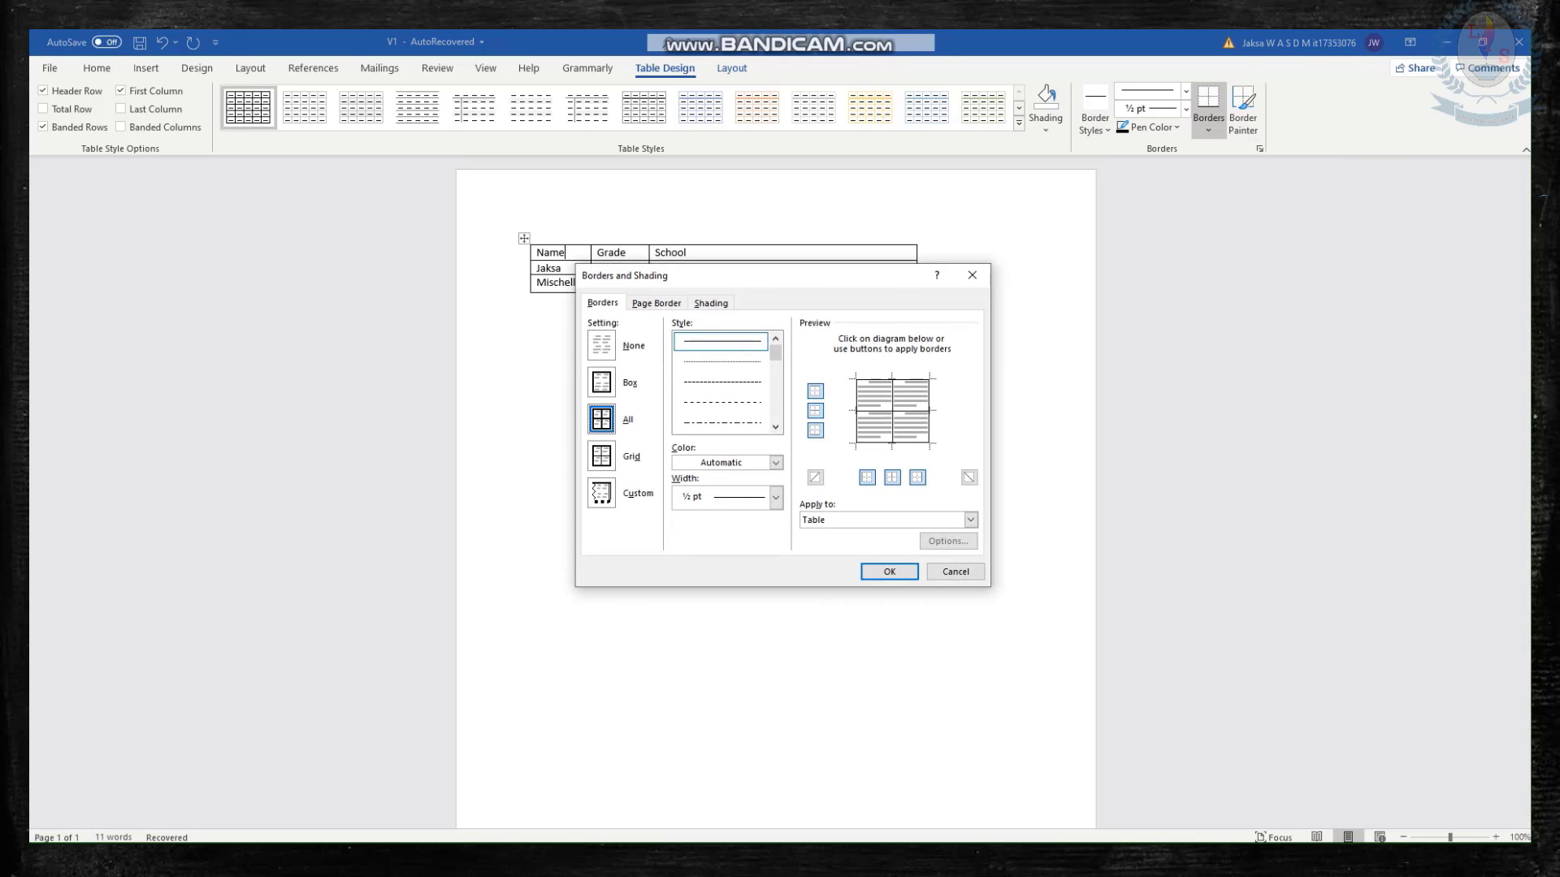
mouse_move(940, 286)
mouse_down()
mouse_move(1194, 216)
mouse_move(1172, 216)
mouse_up()
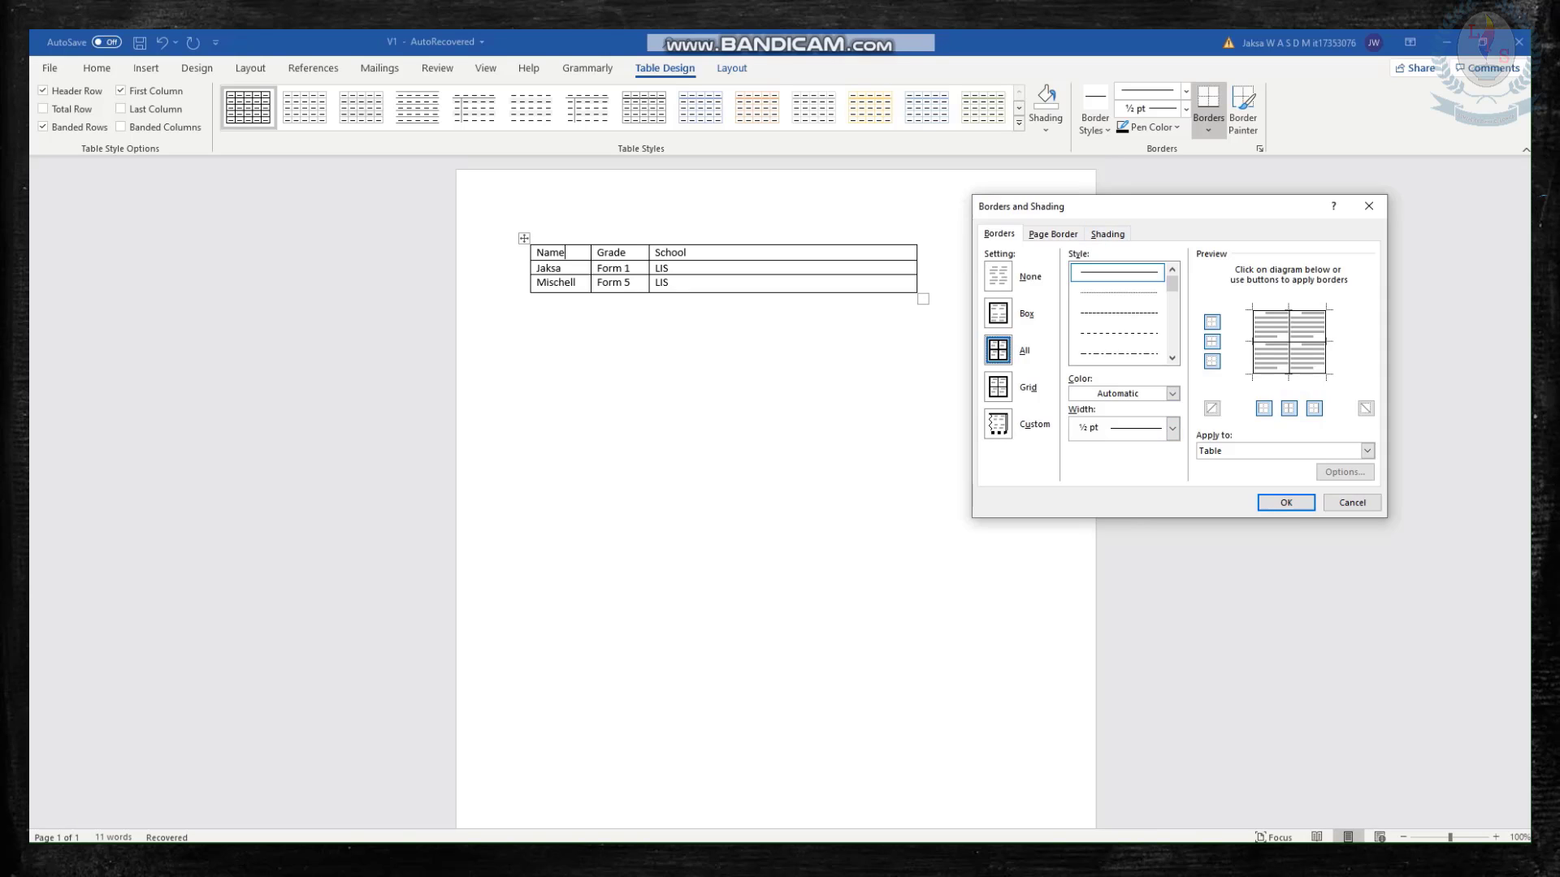
click(1171, 358)
click(1172, 359)
click(1172, 358)
click(1172, 358)
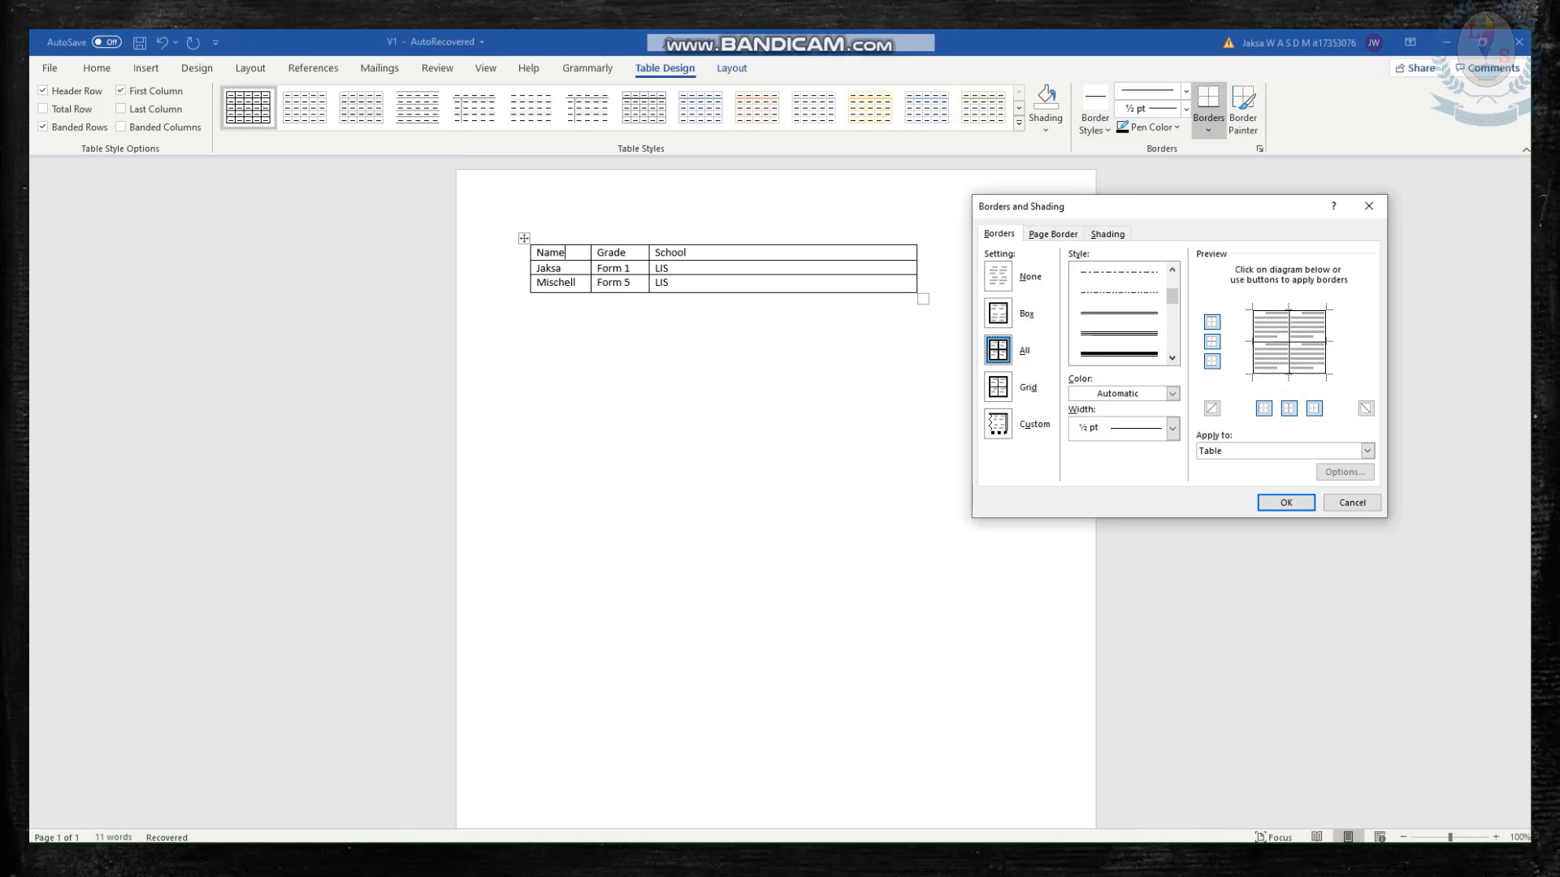
click(1119, 313)
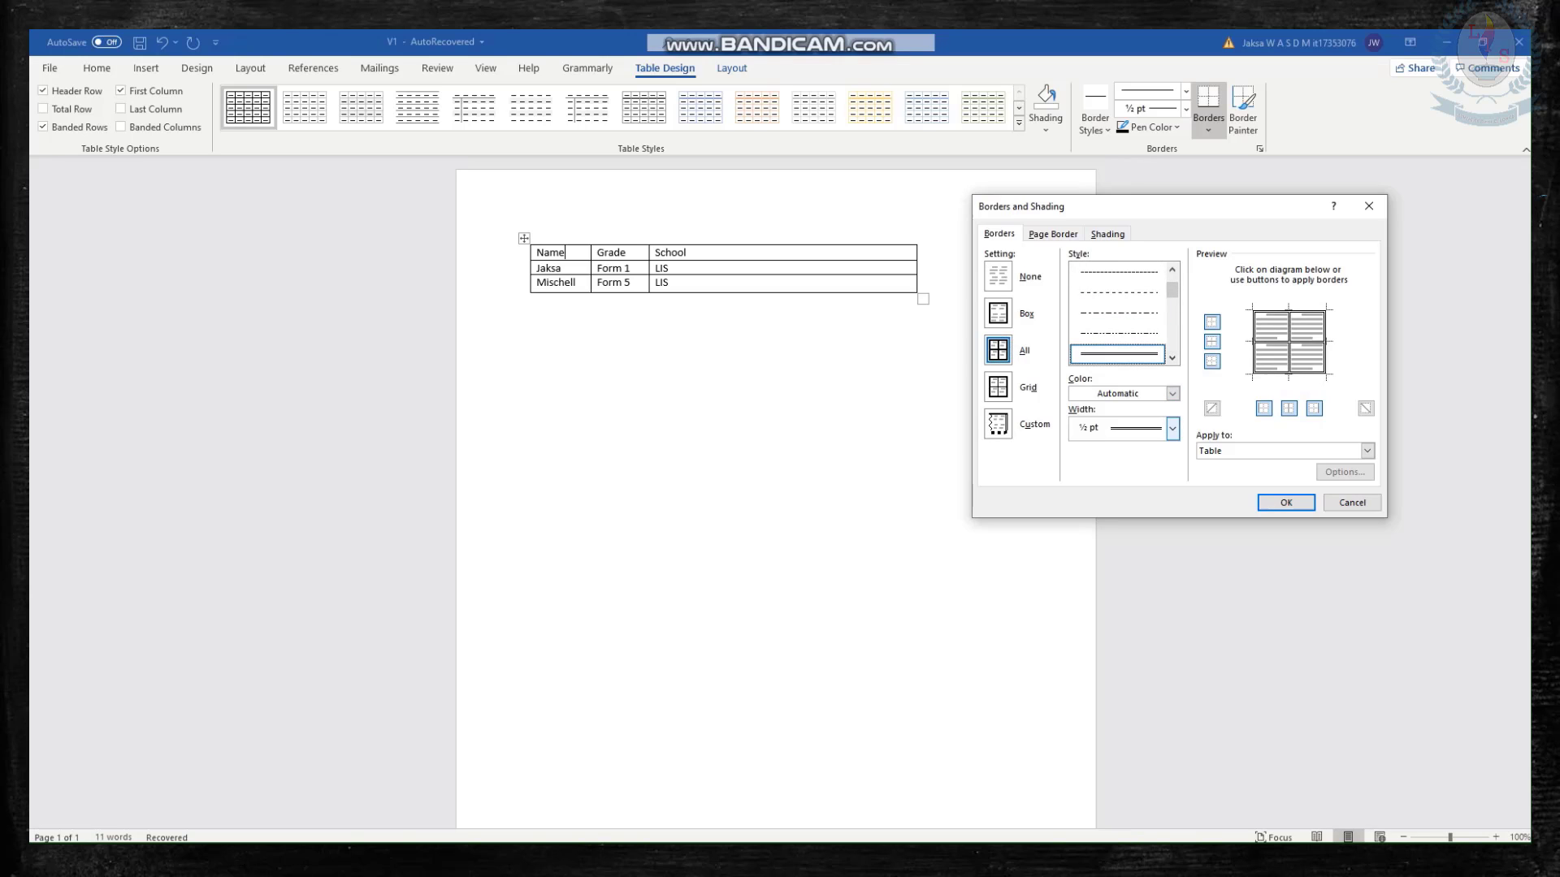
Set the border color to orange and the width to 1½ pt, and apply the borders to the whole table.
click(1172, 394)
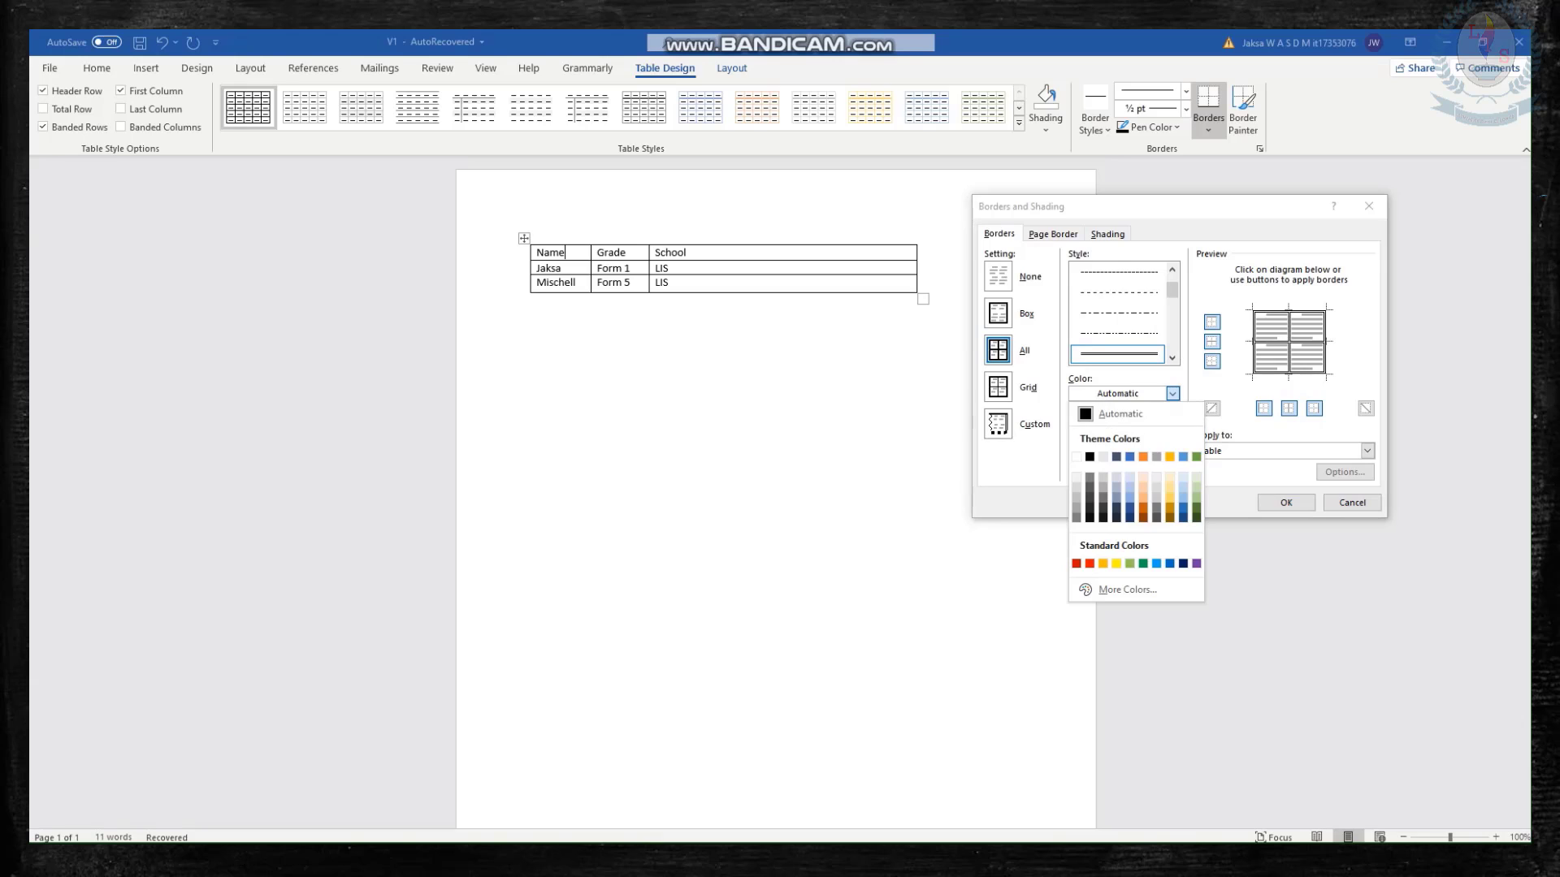
click(1143, 457)
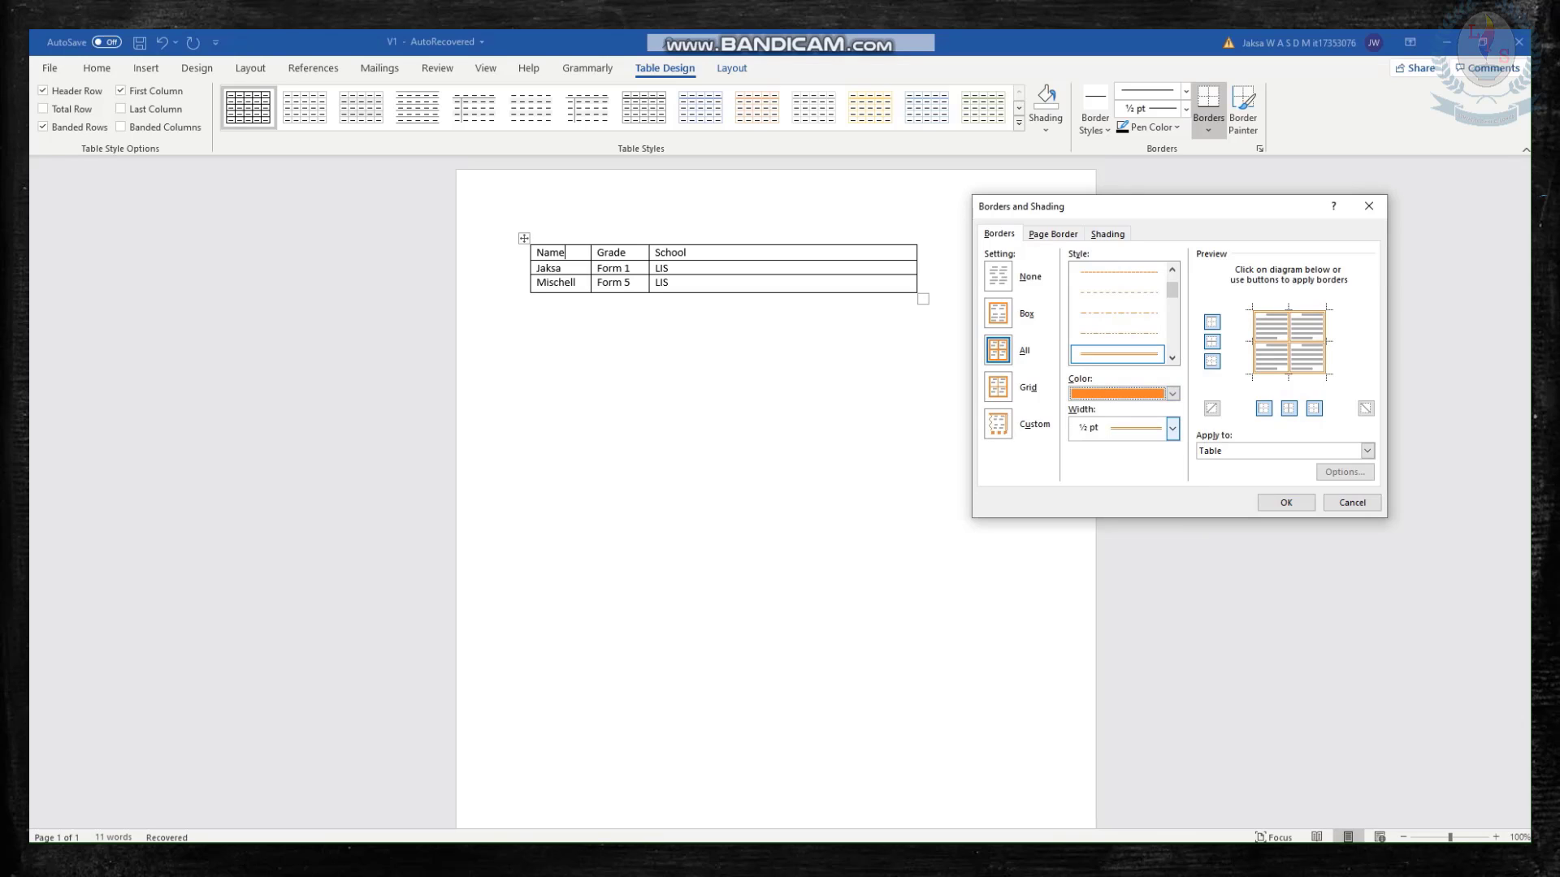
click(1173, 429)
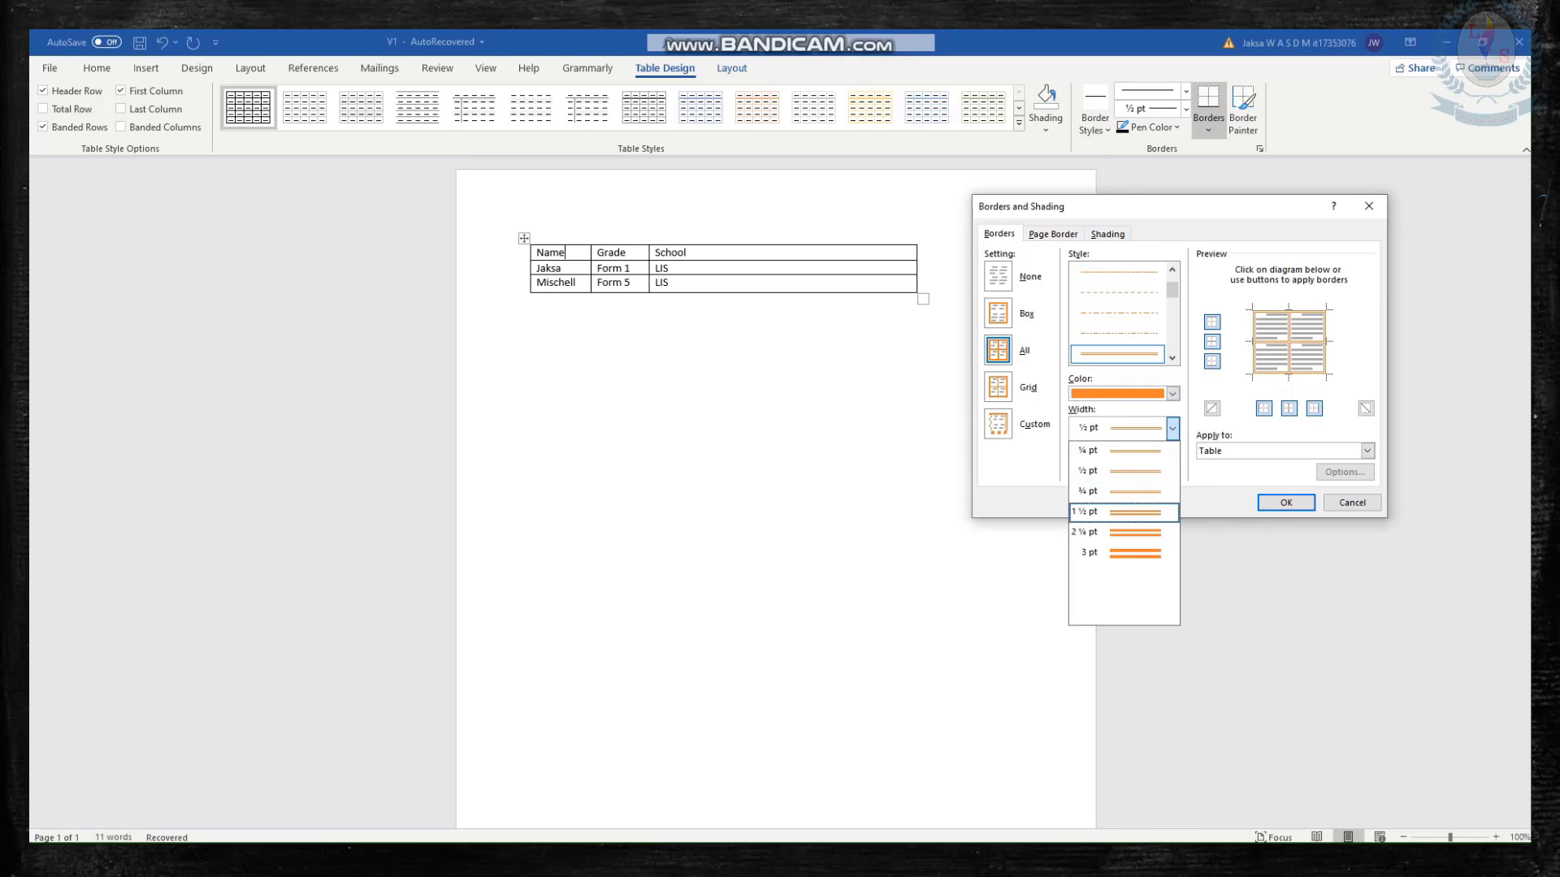
click(1124, 512)
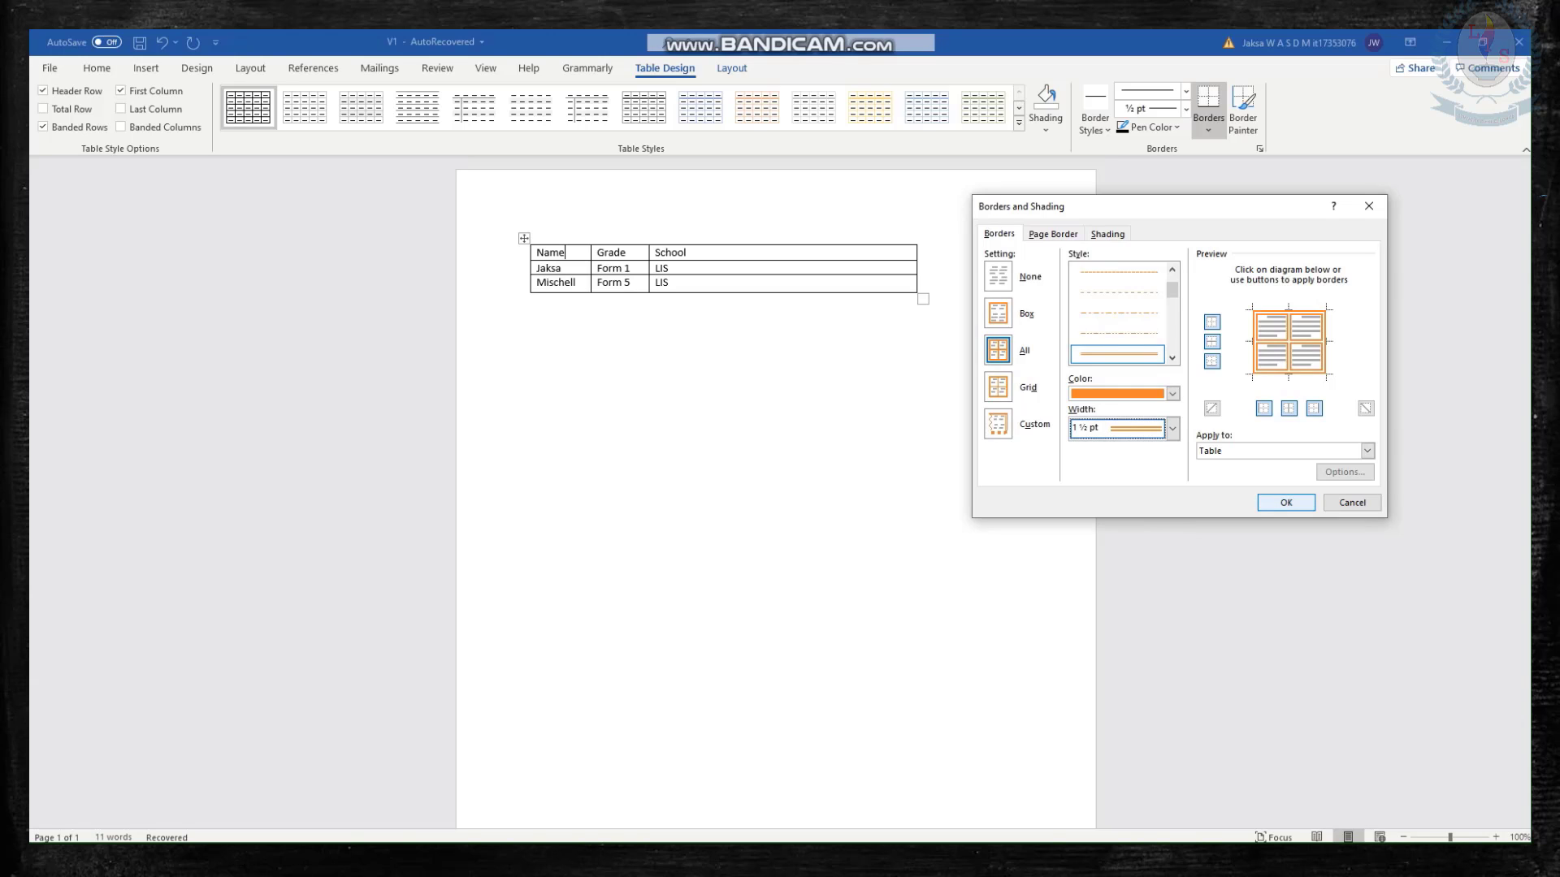
click(1286, 502)
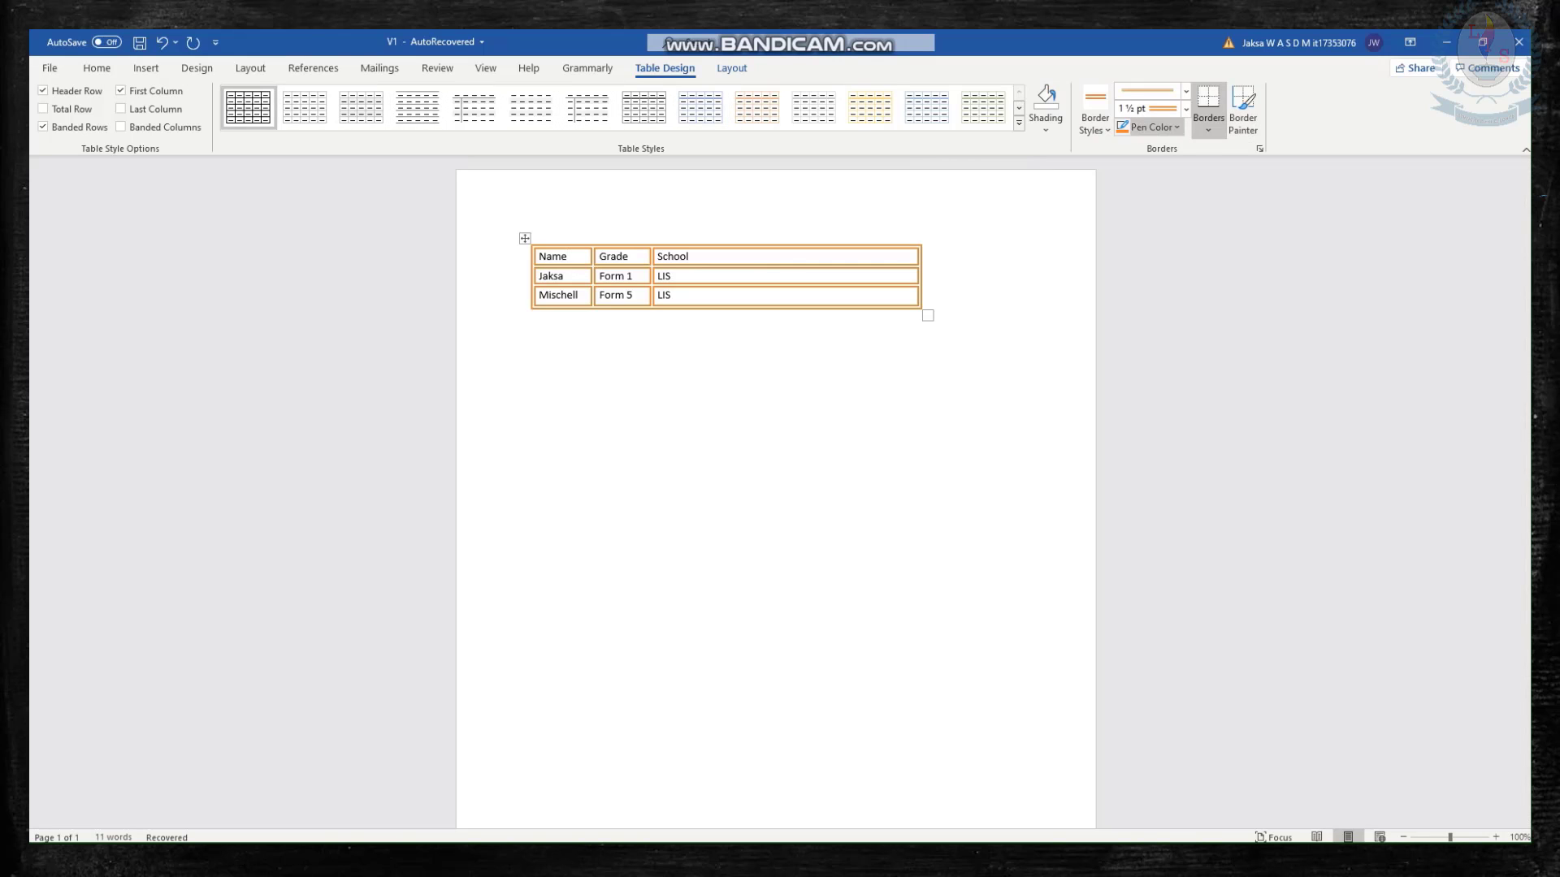
Shade the Name header cell light orange and extend the same shading to the entire table.
click(1046, 122)
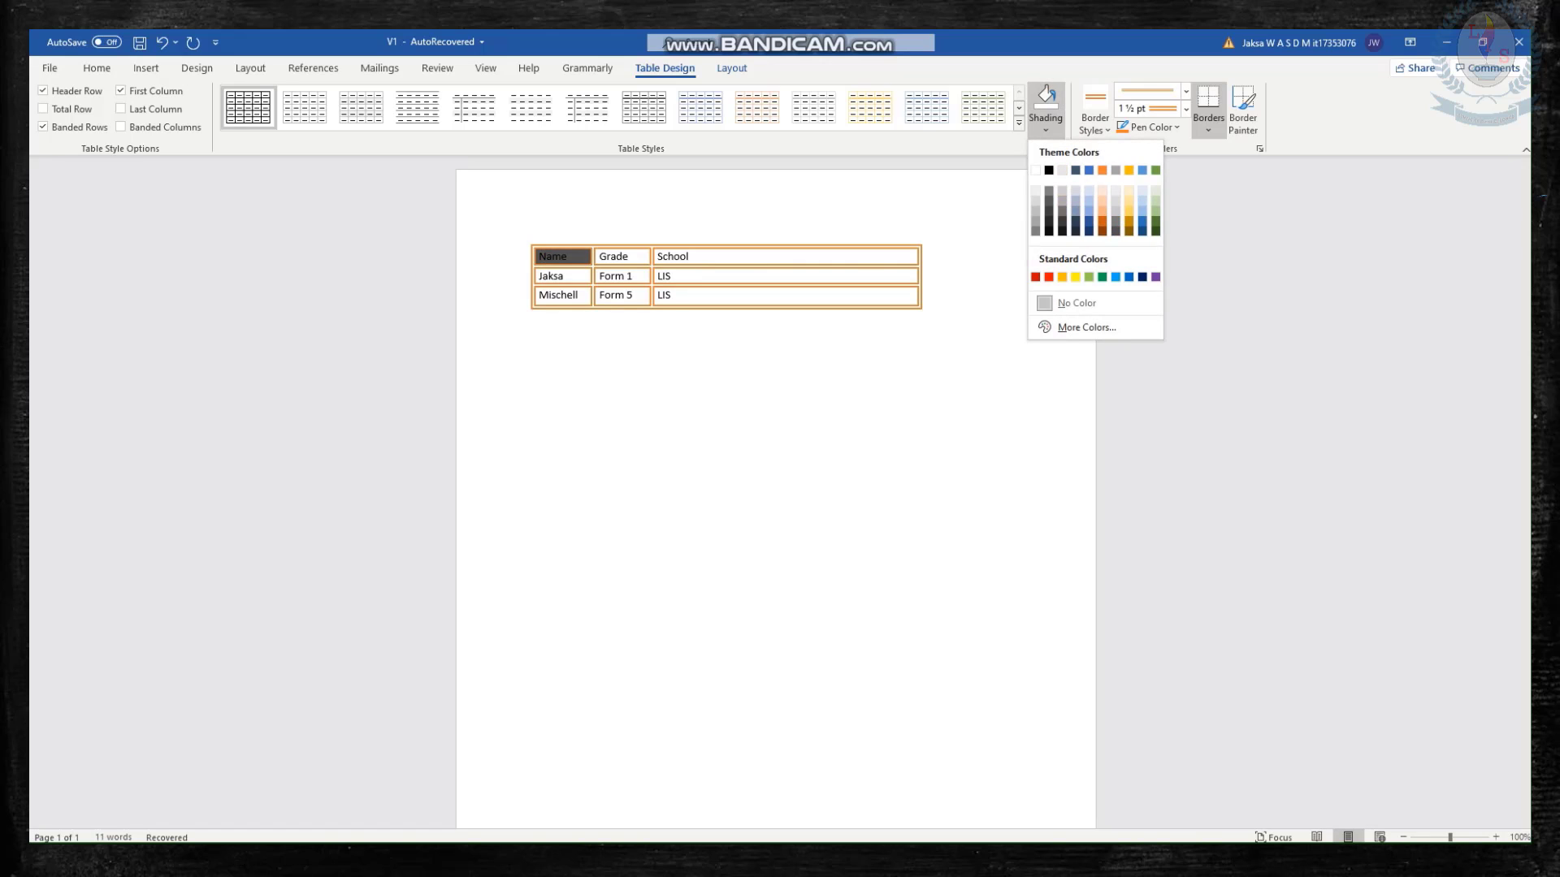
click(1103, 201)
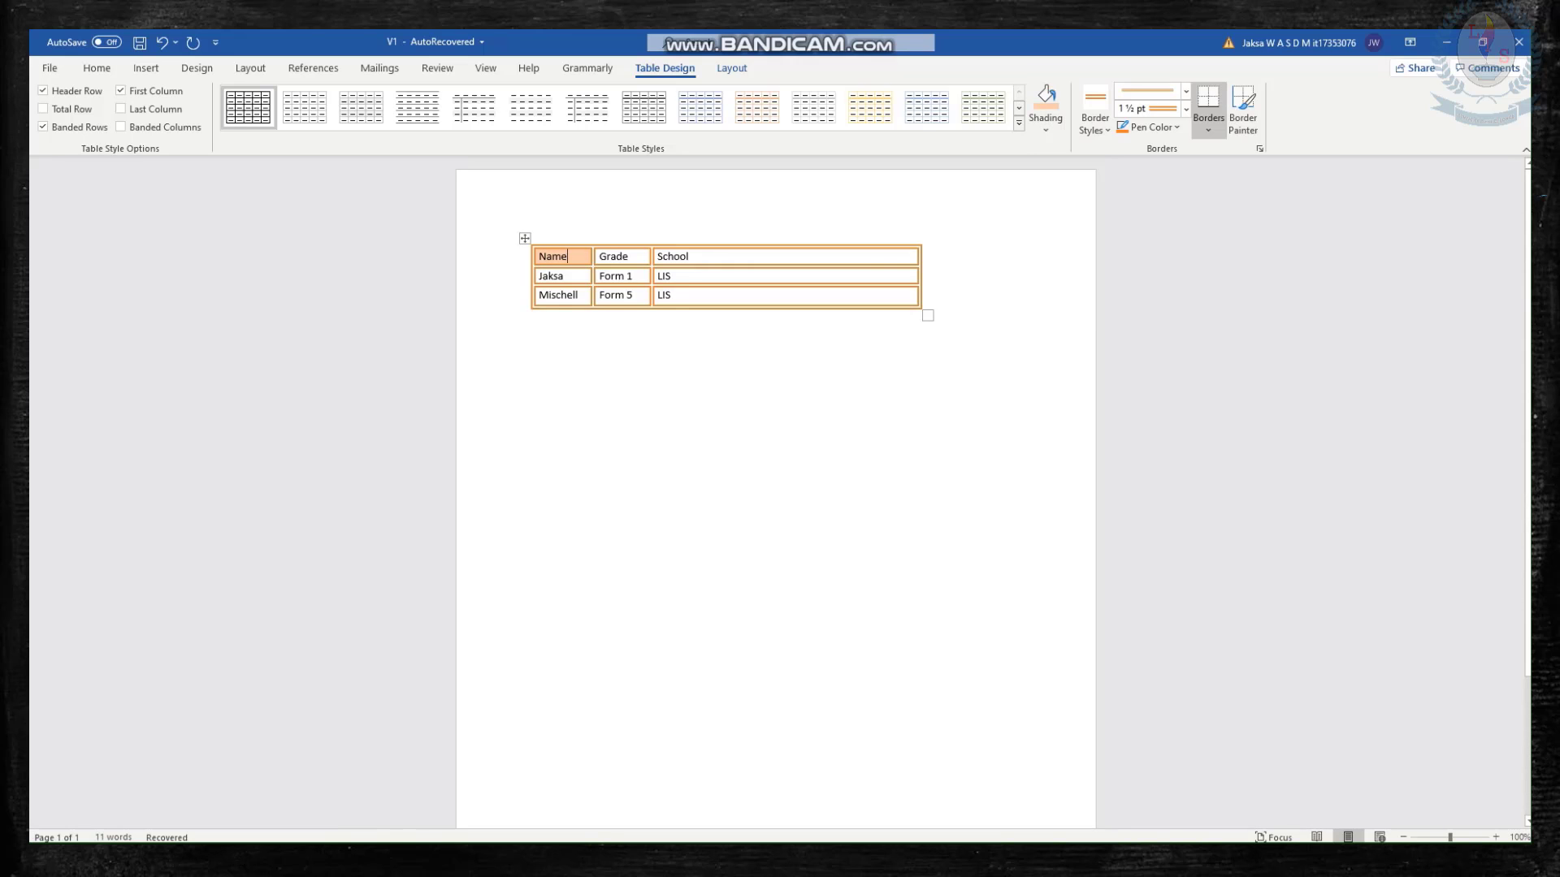
drag(686, 296, 554, 255)
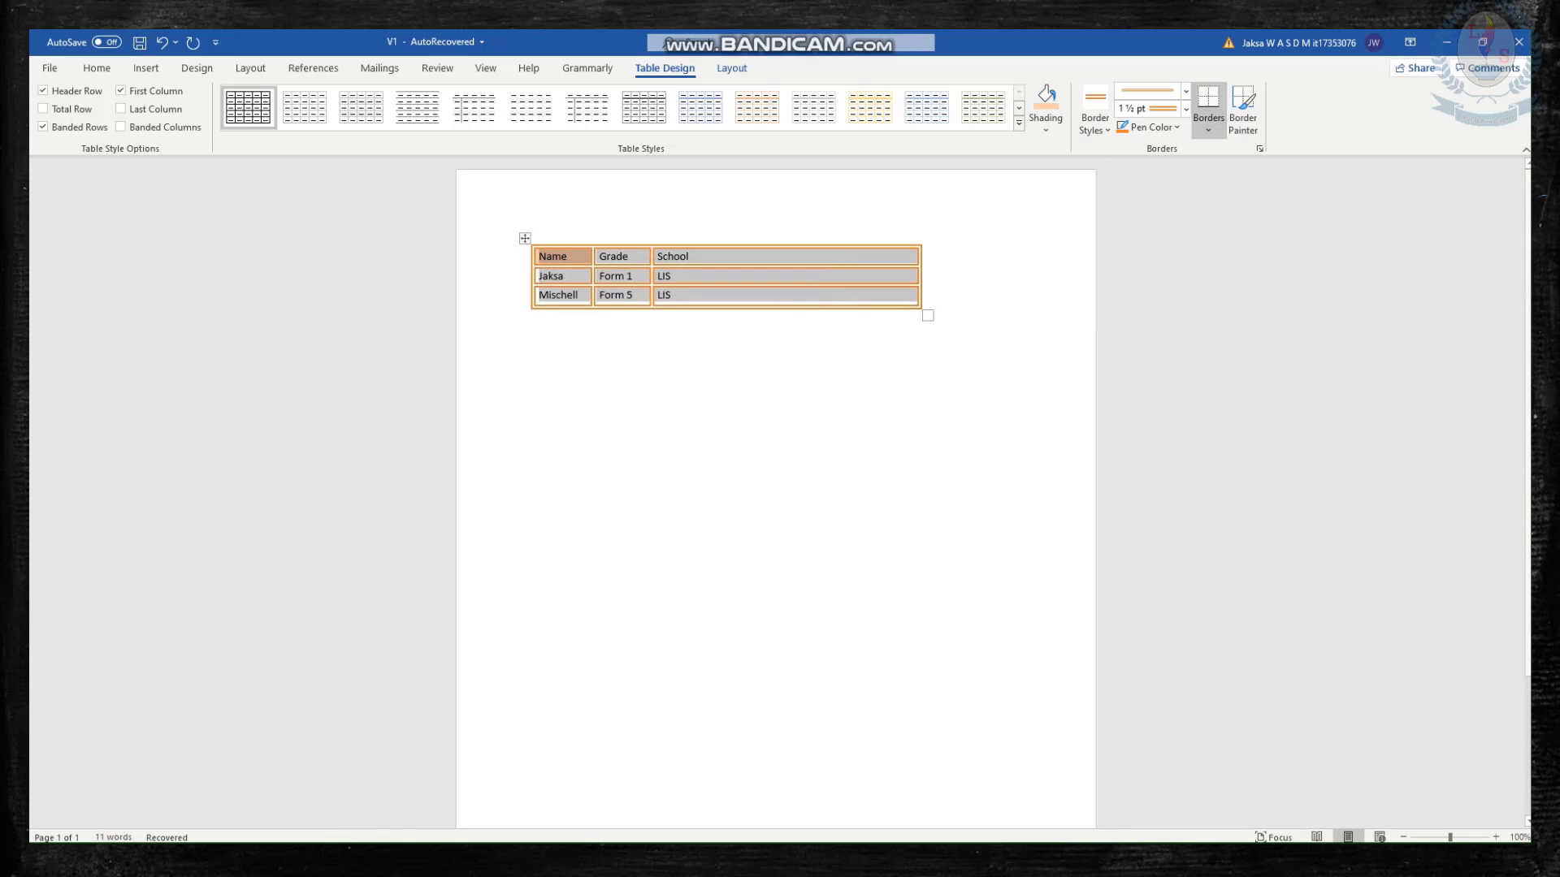
click(1045, 129)
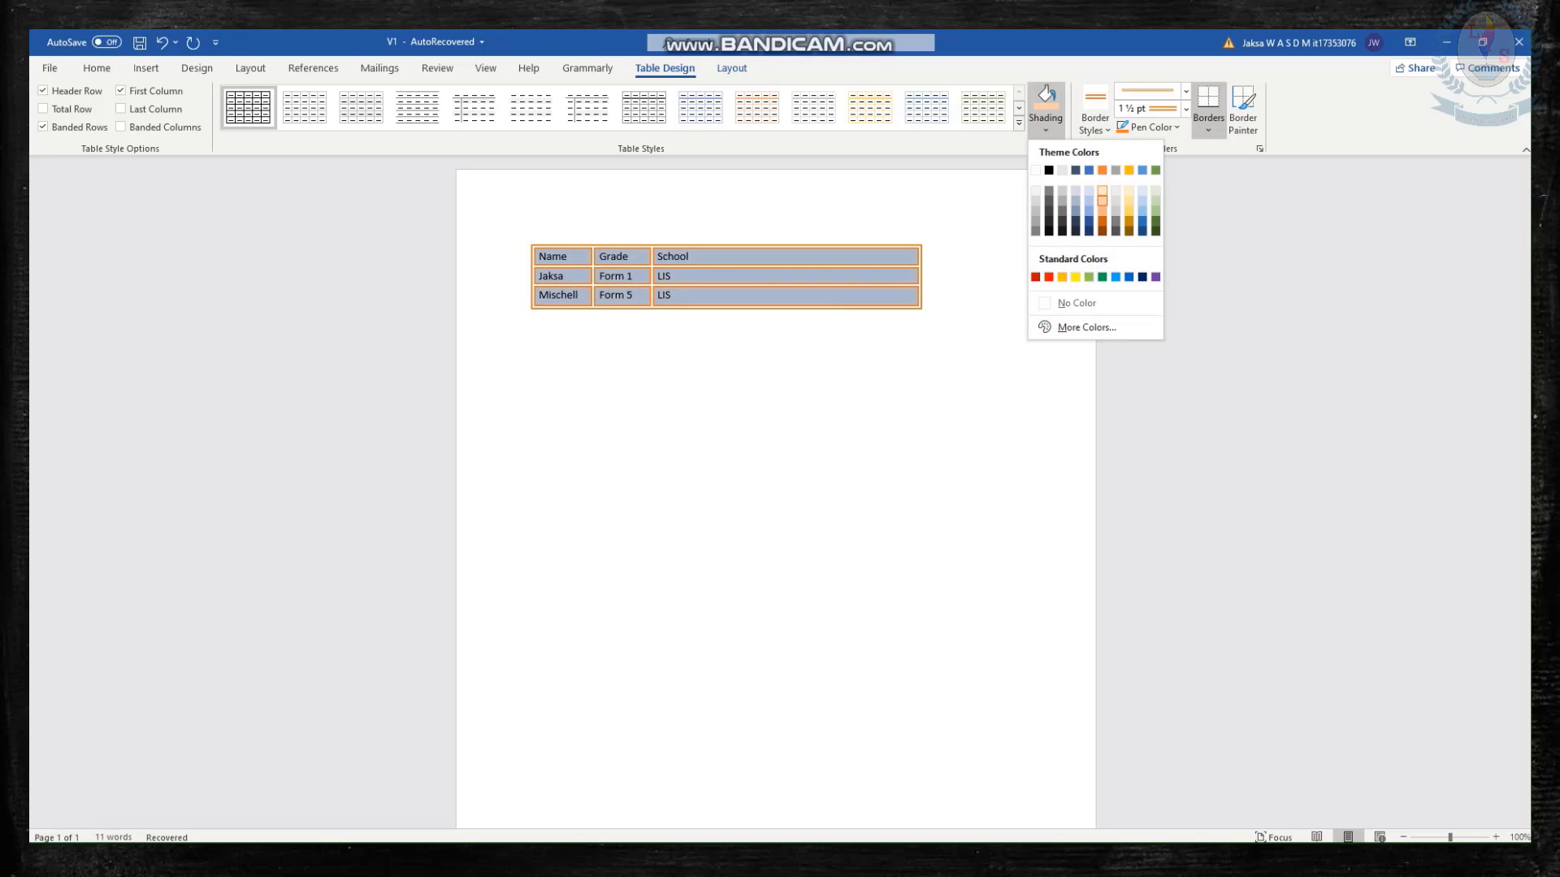
click(1102, 199)
click(532, 317)
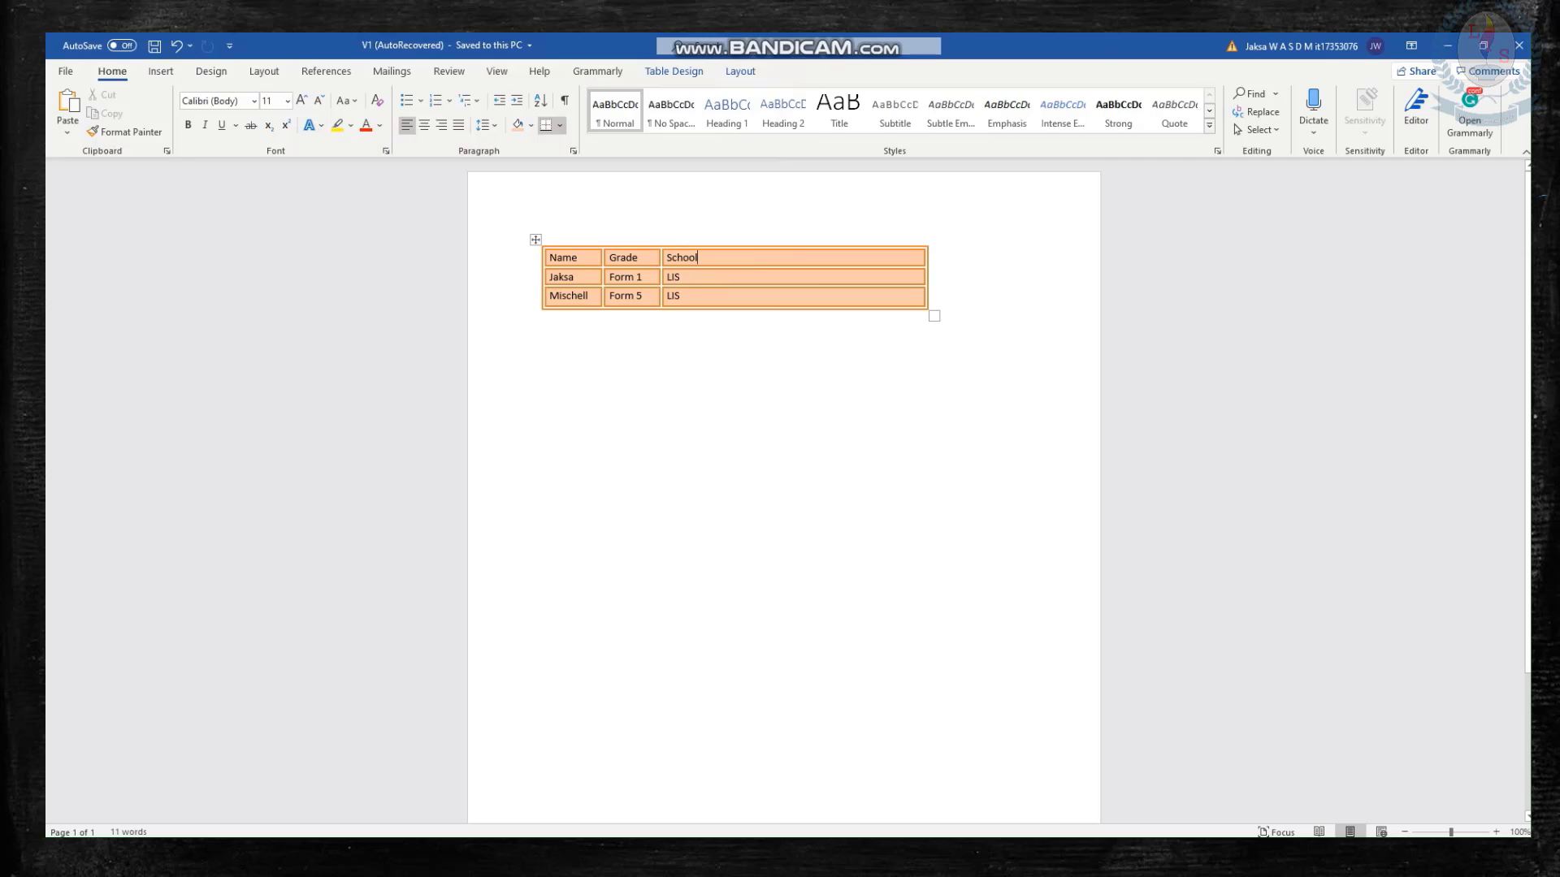
Apply the Grid Tables style with the solid orange header row to the table.
click(675, 71)
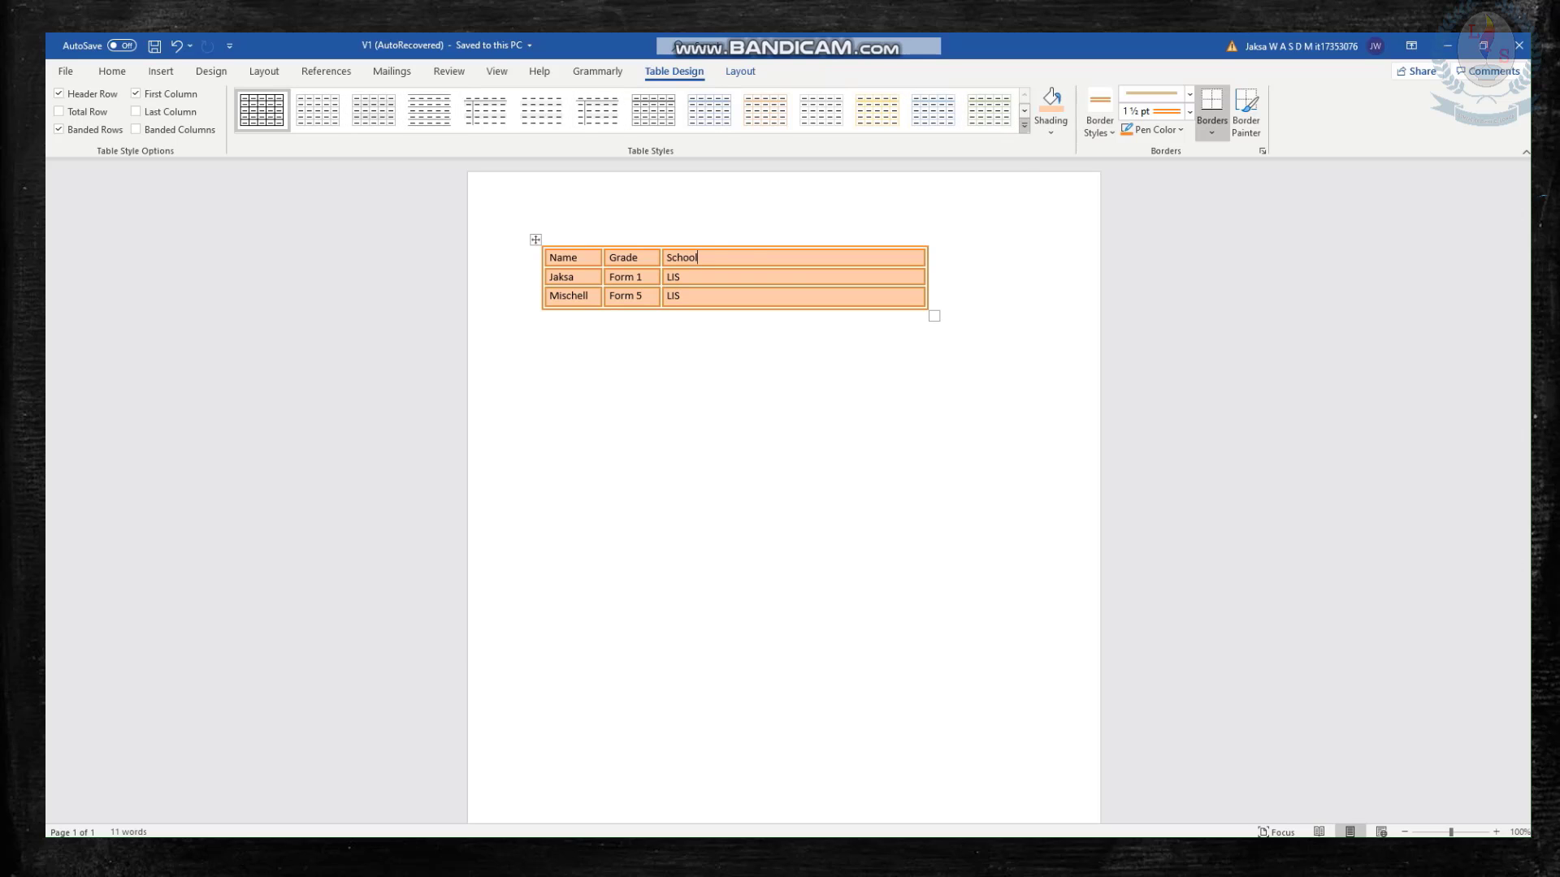
click(1025, 126)
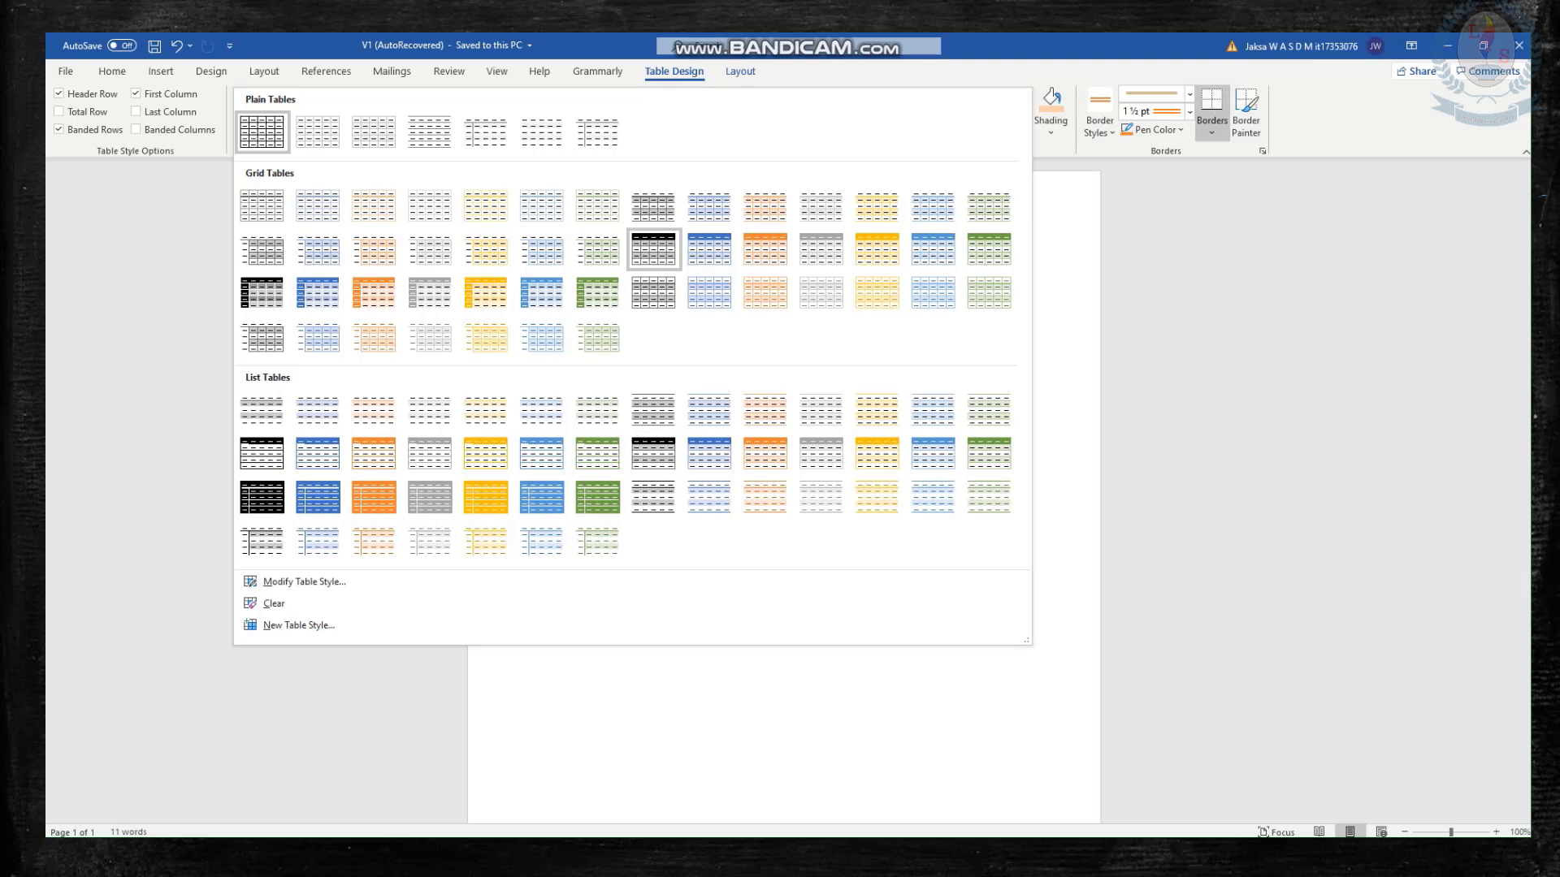
click(766, 249)
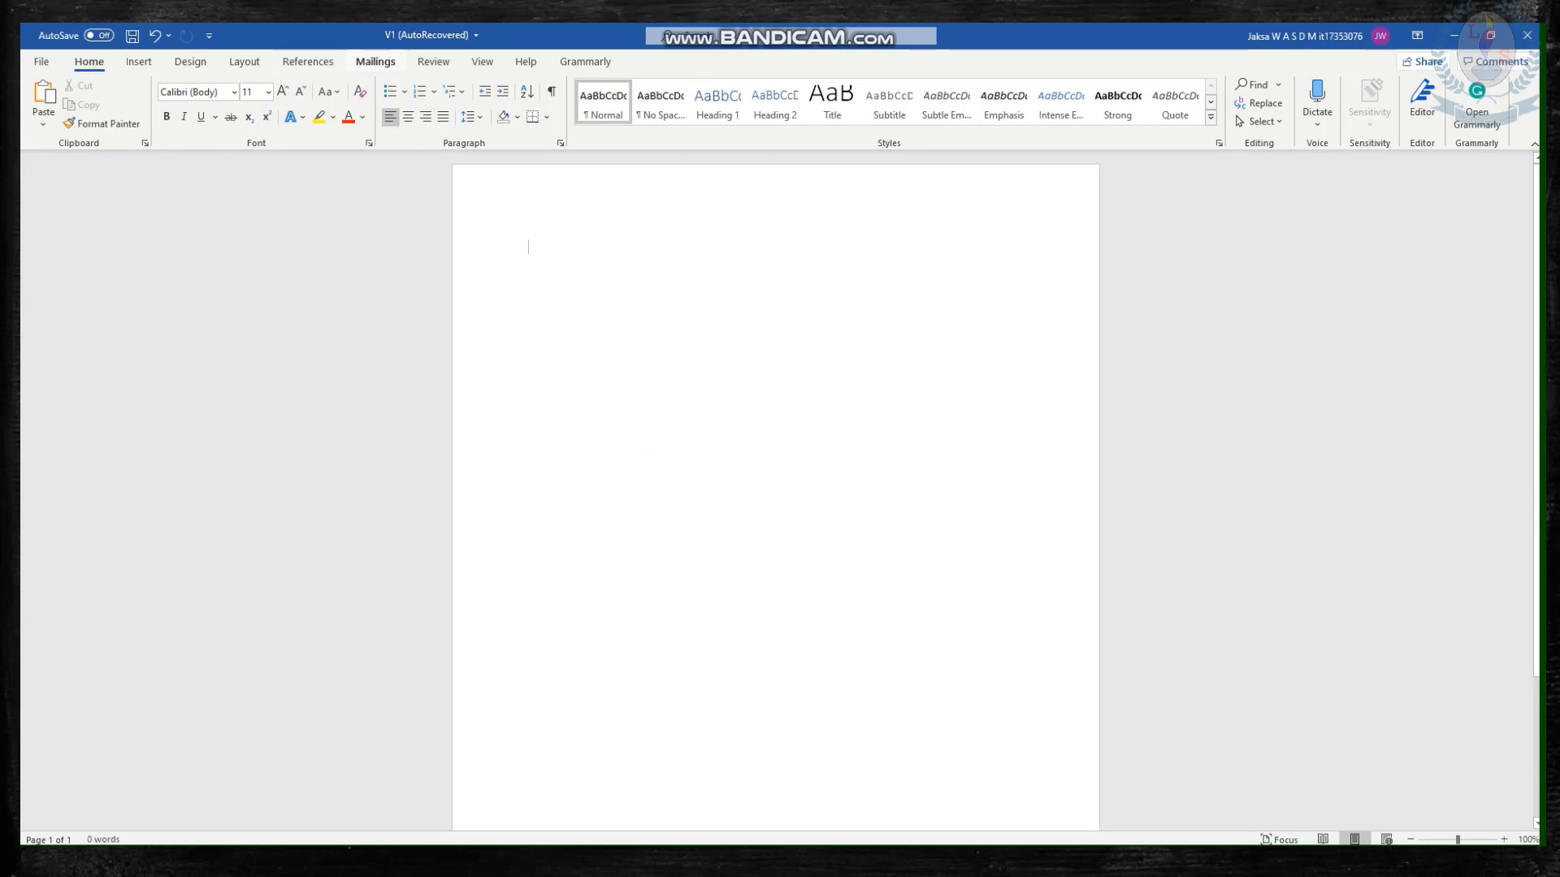
Start the Step-by-Step Mail Merge Wizard for letters, use the current document, and advance to recipient selection.
click(376, 62)
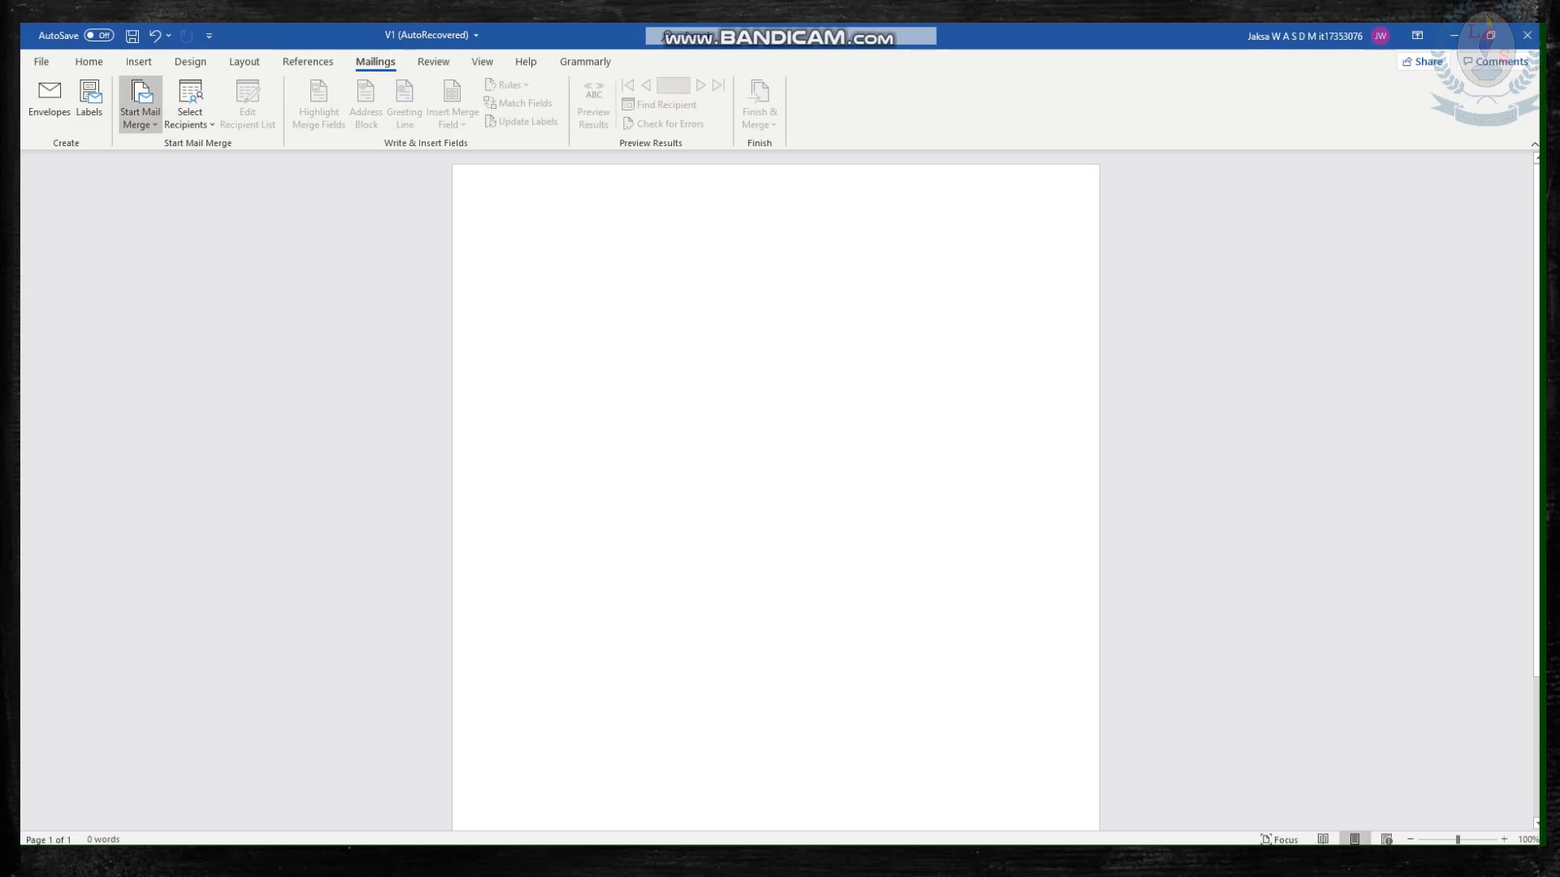
click(140, 114)
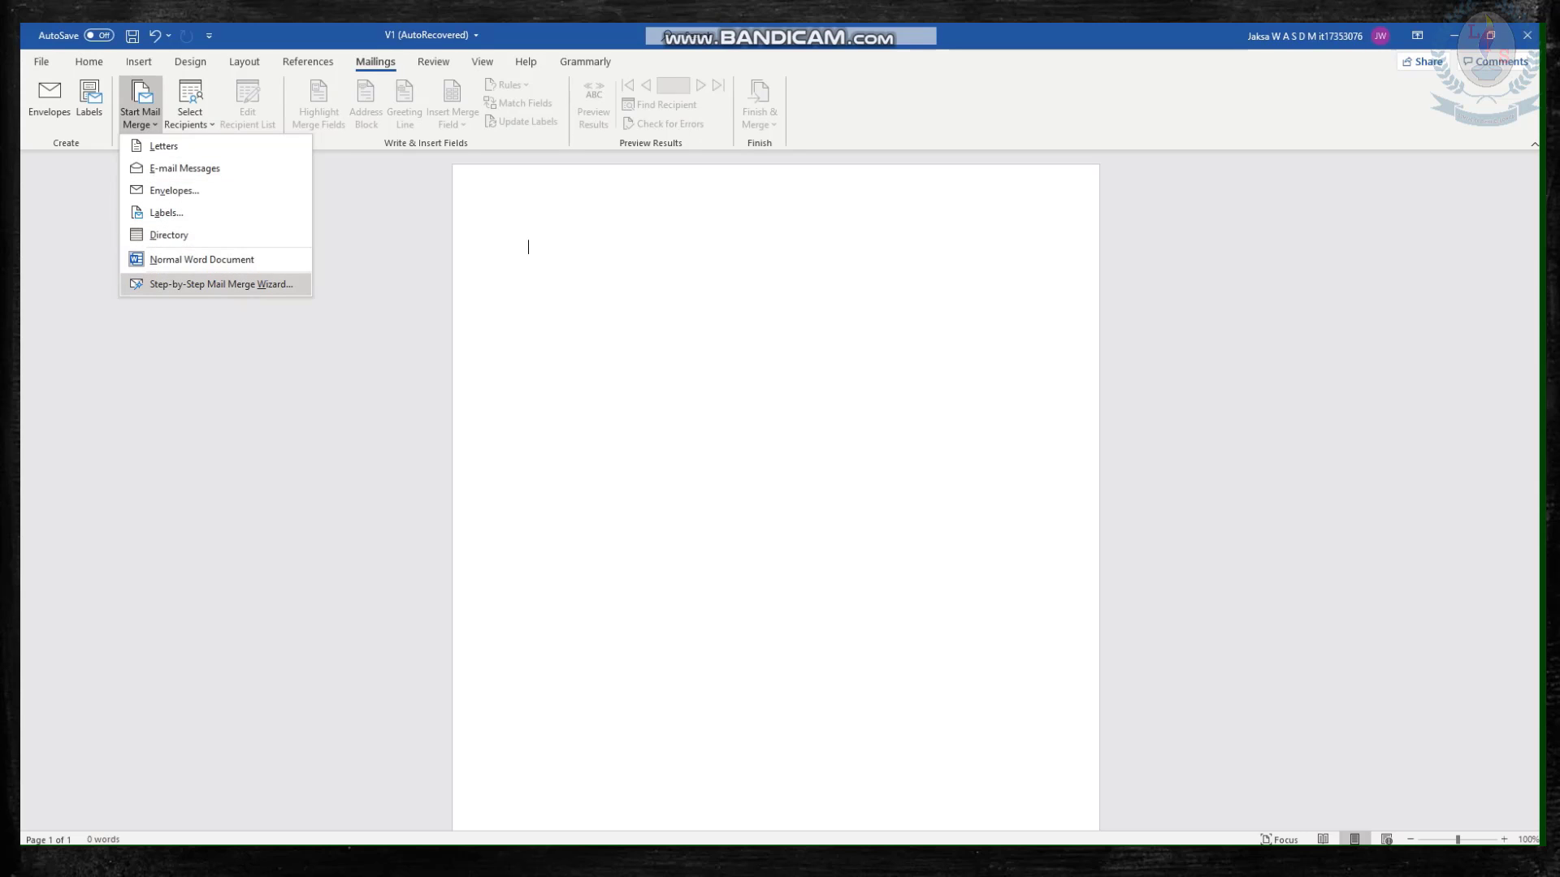
click(215, 283)
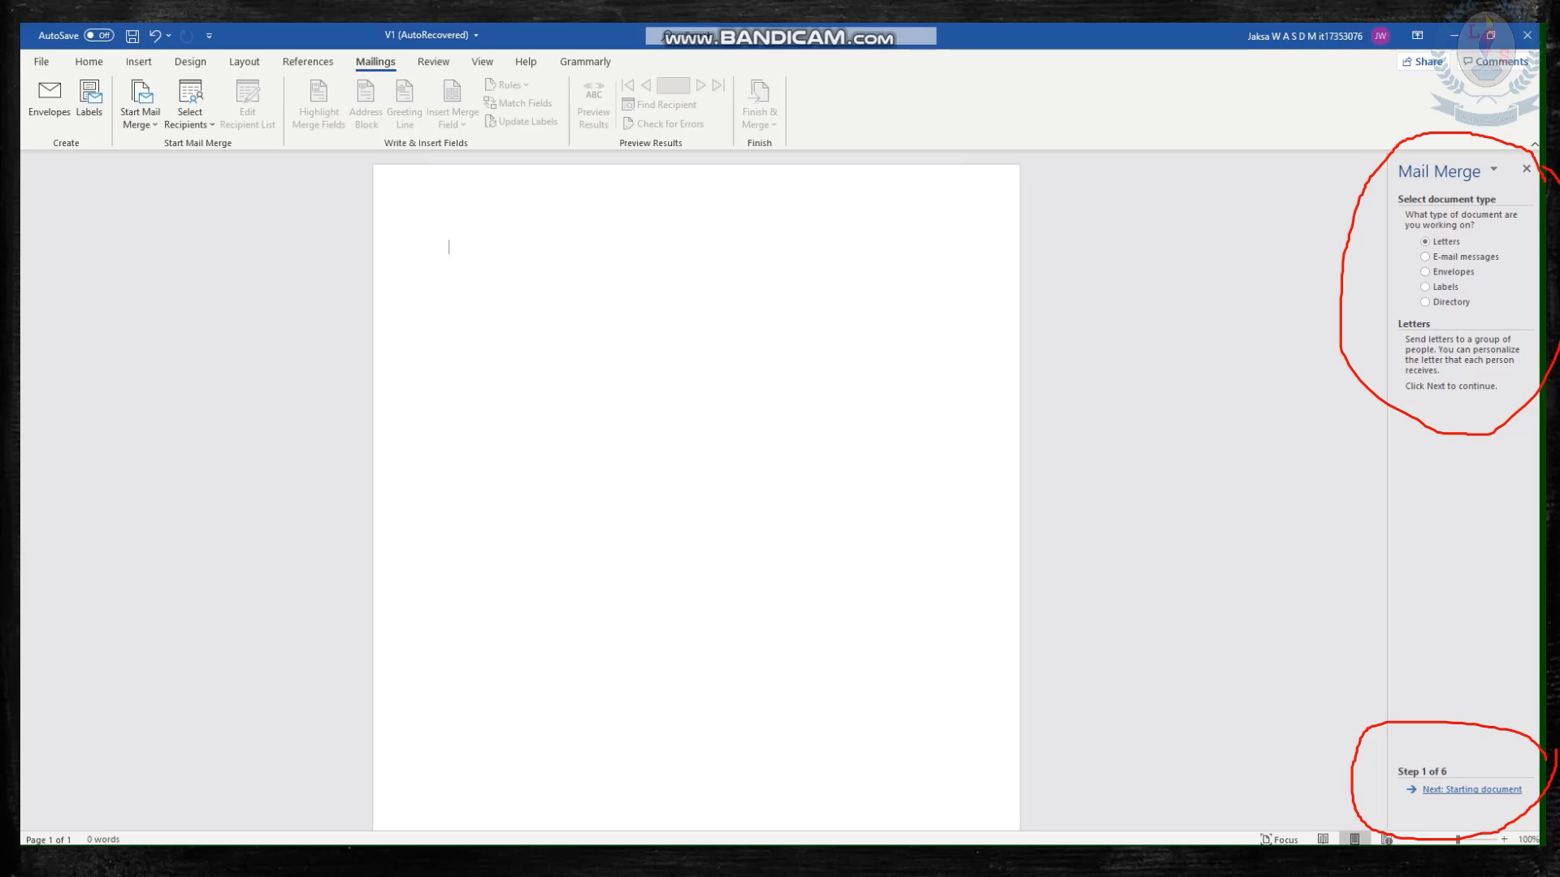
click(1472, 790)
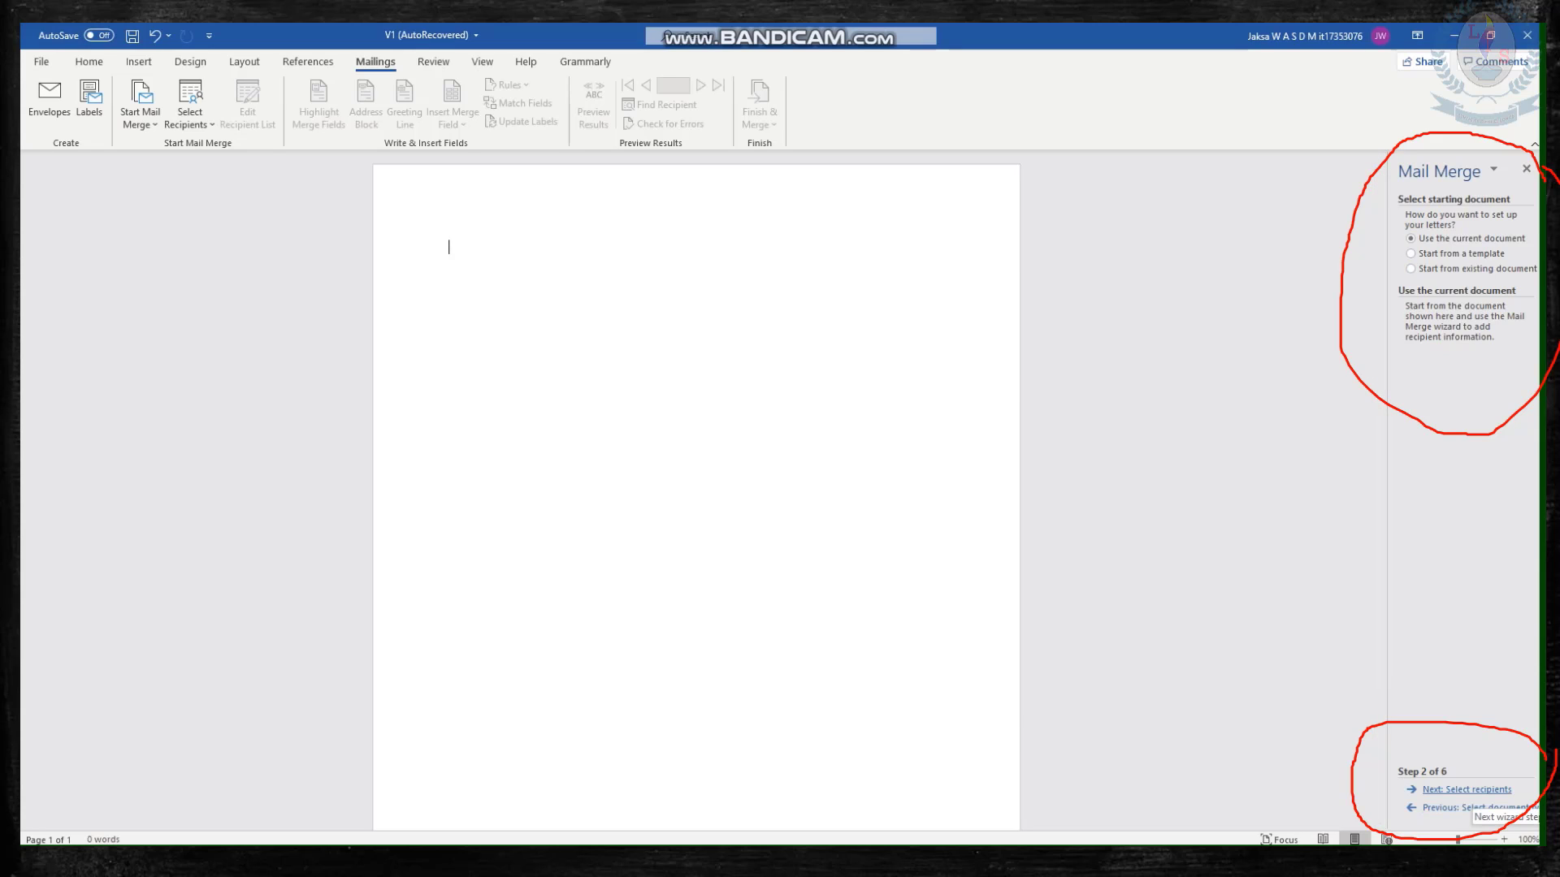
click(1466, 790)
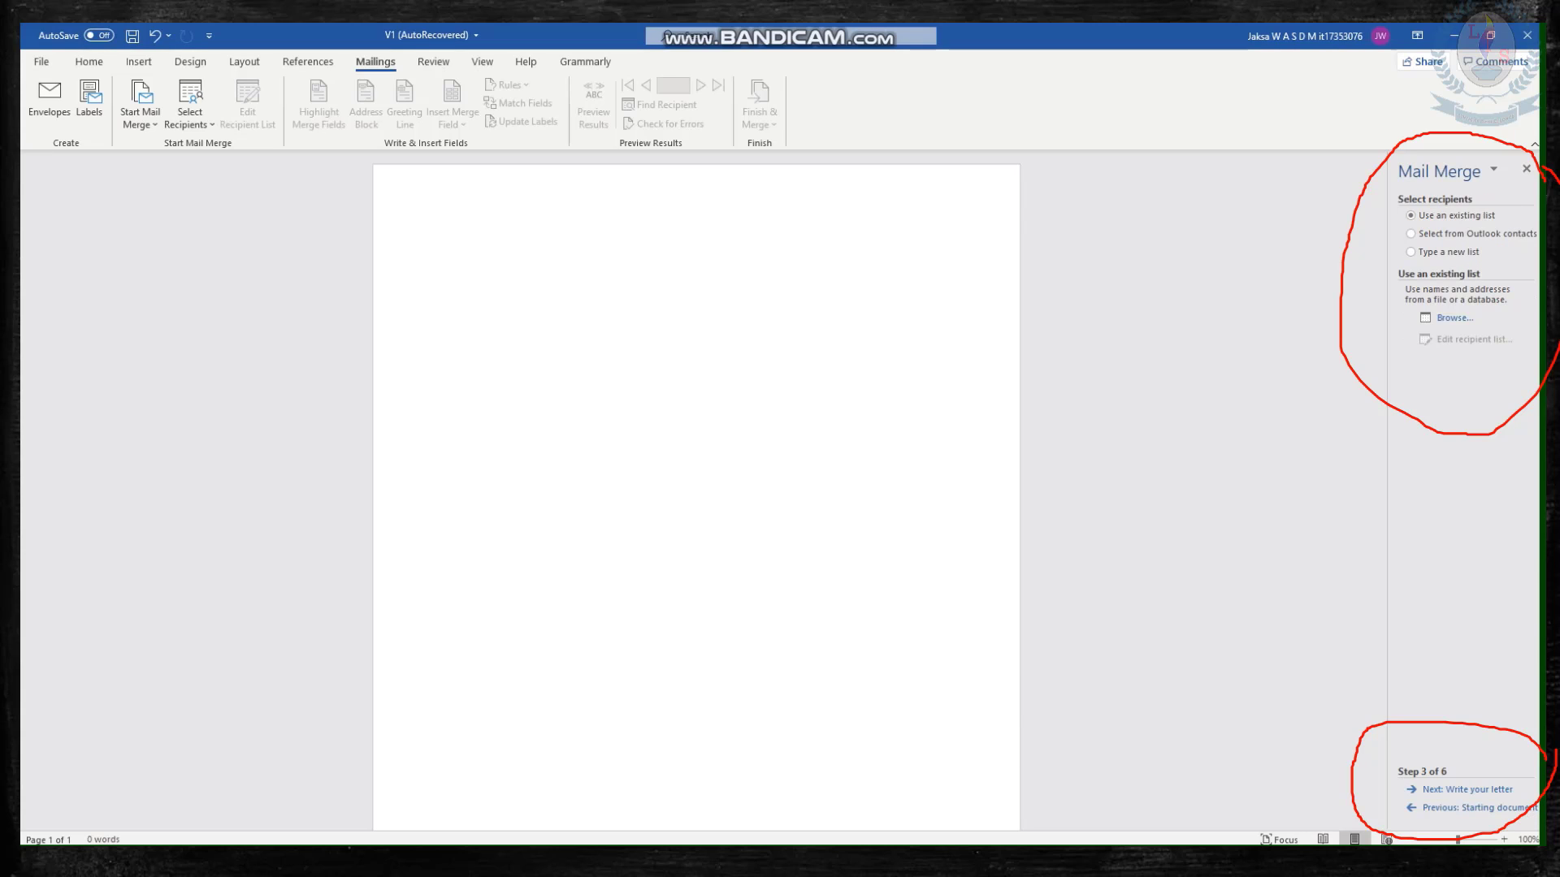
Create a new recipient list and enter the first recipient's title as Mr., plus the first and last name.
click(1410, 252)
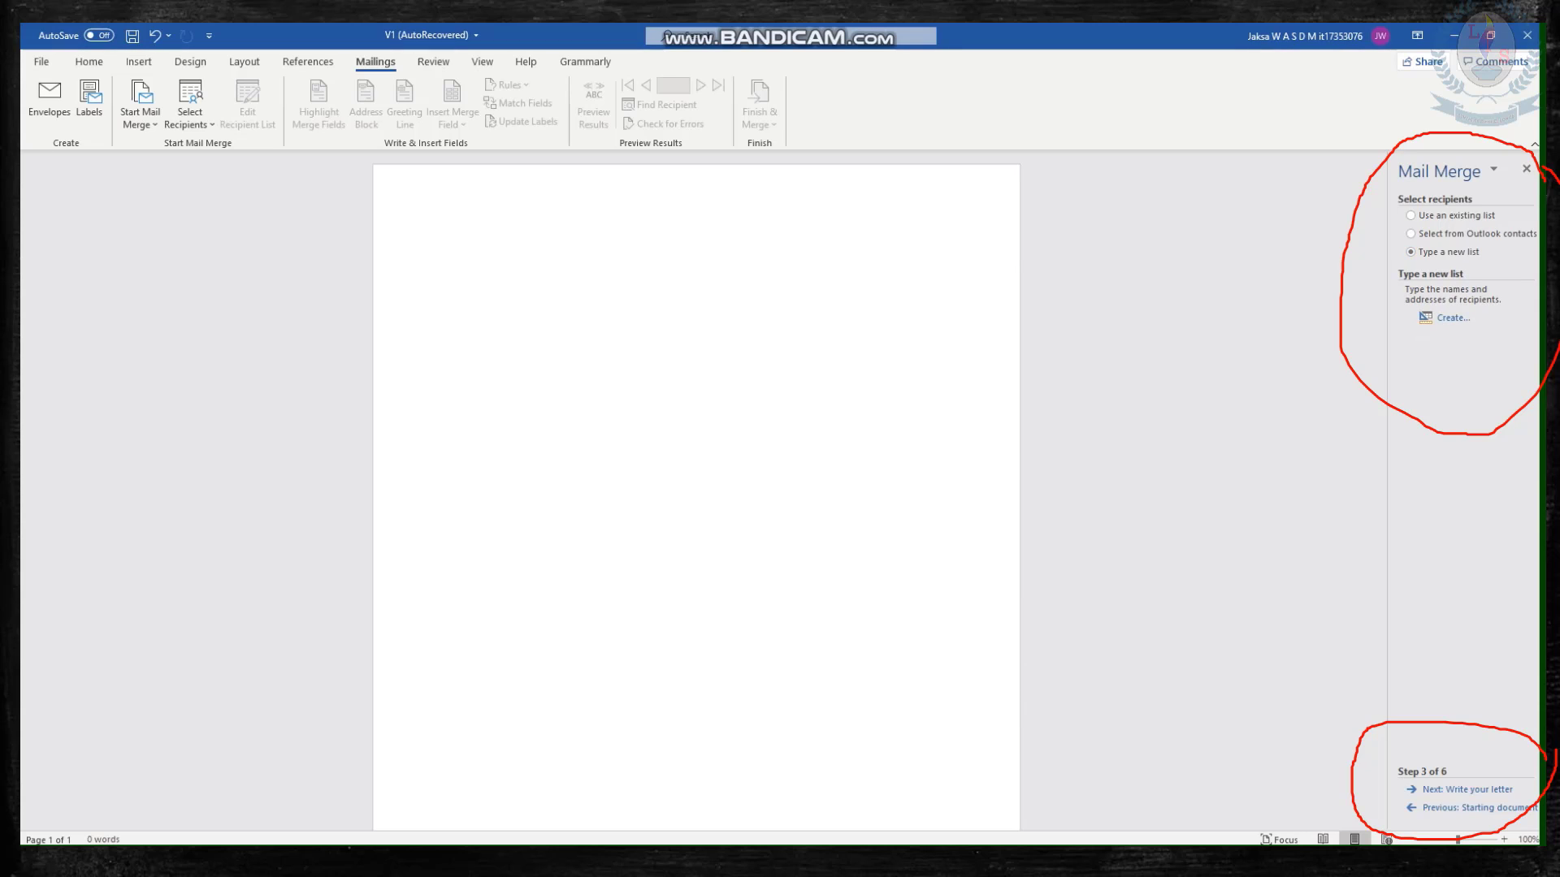
click(1448, 318)
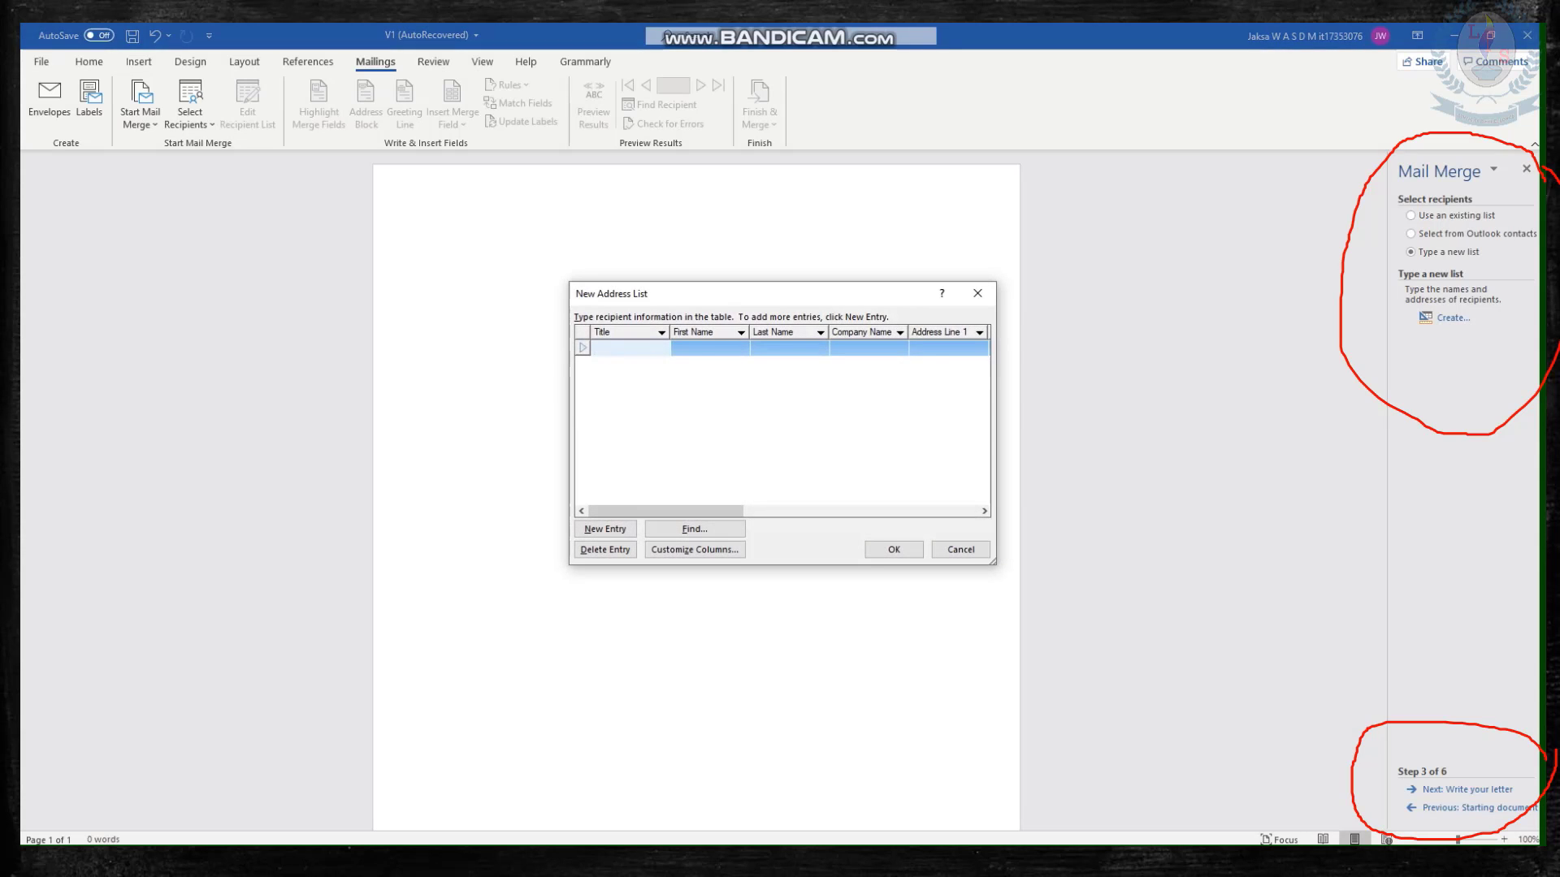
text(M)
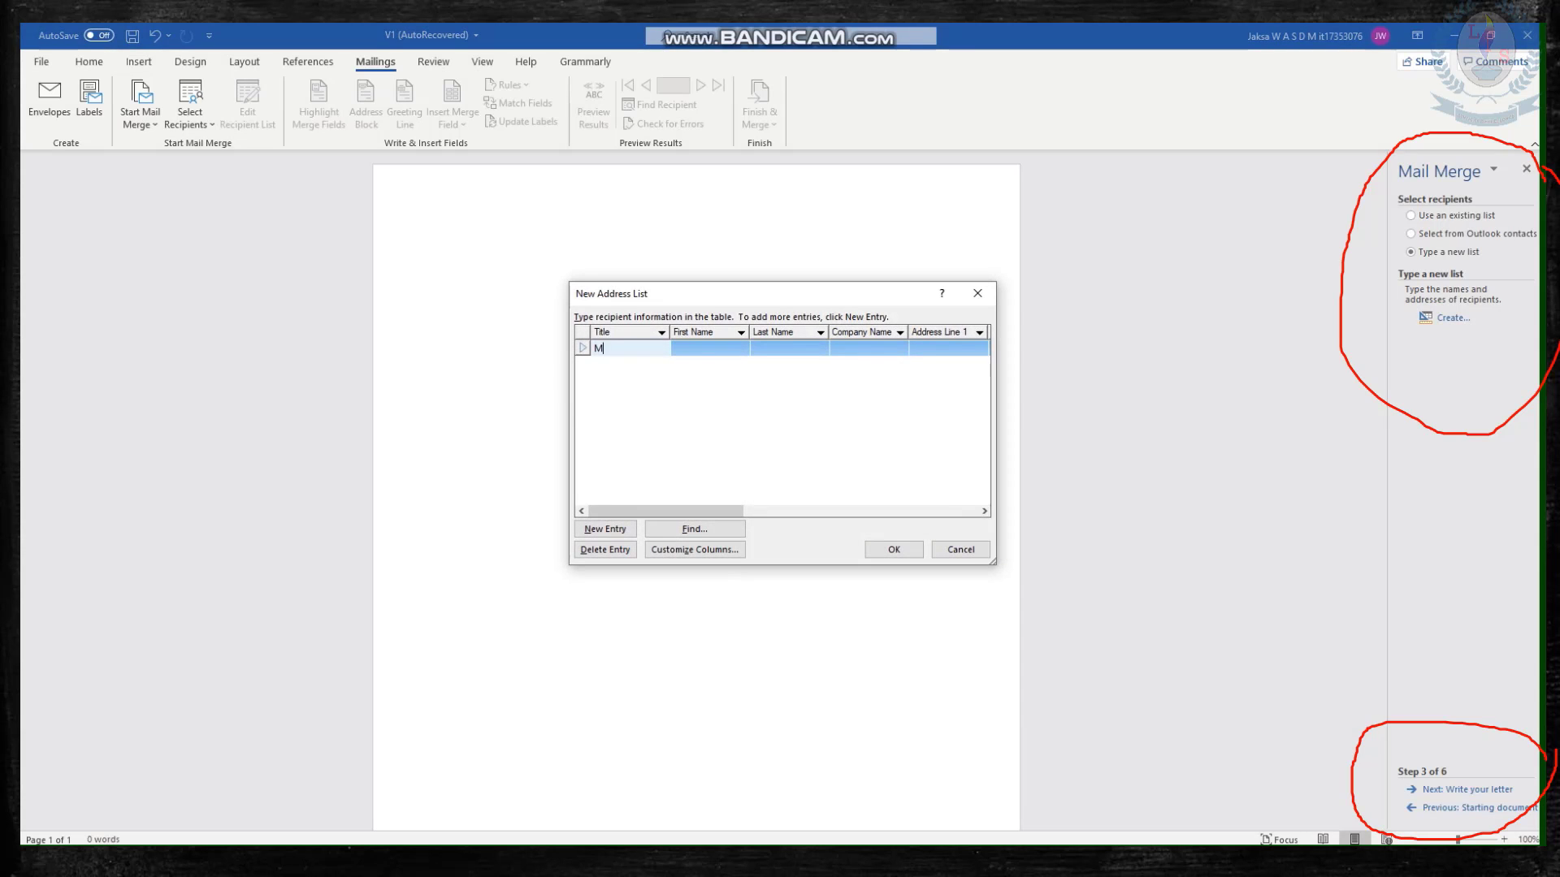
text(r.)
key(Tab)
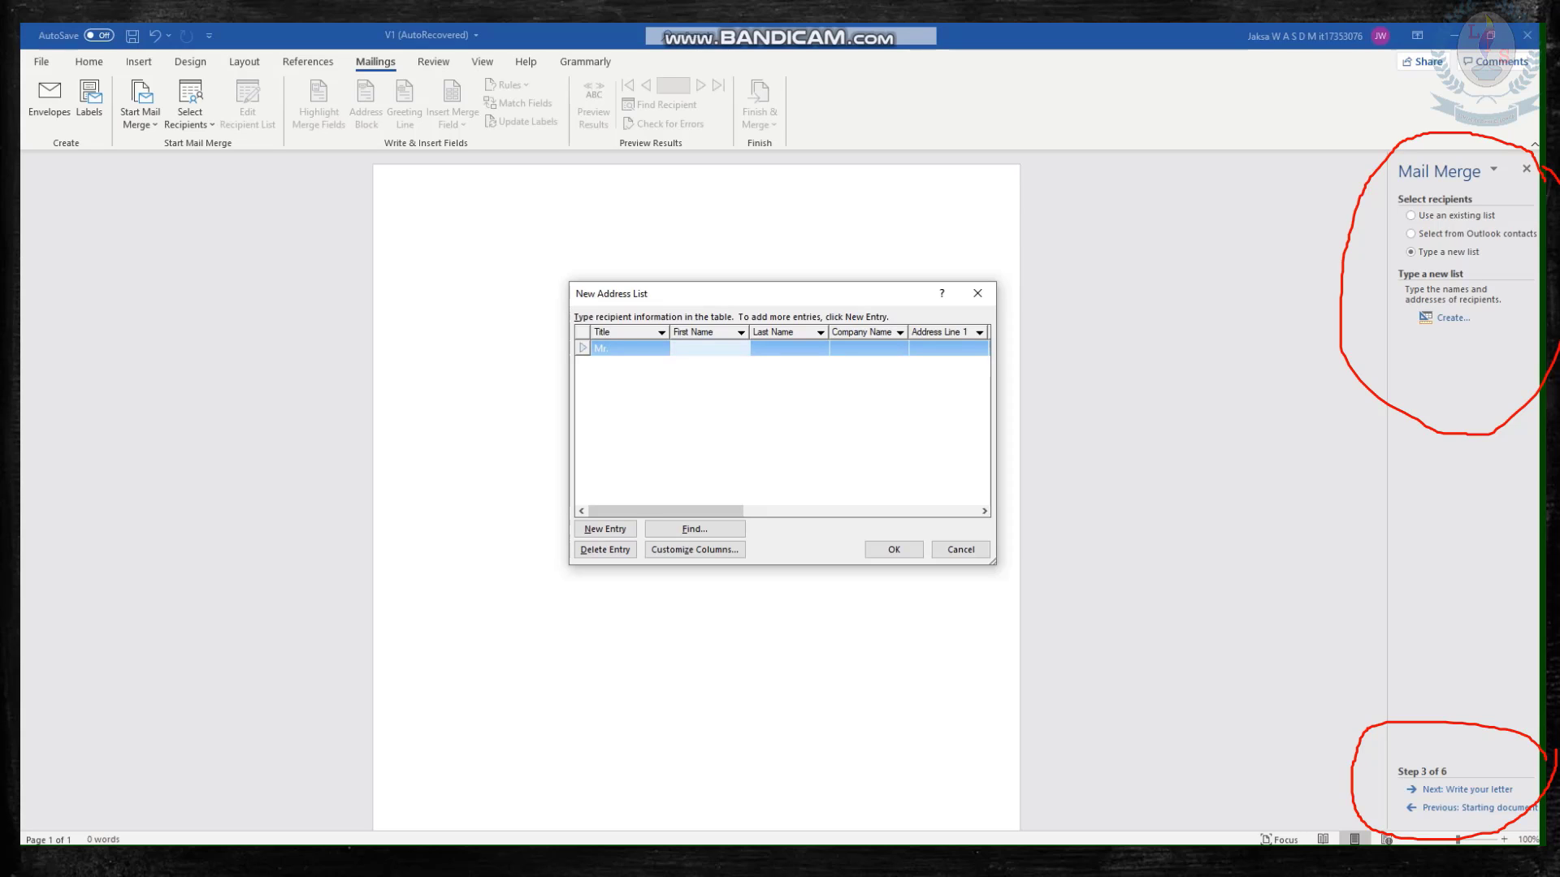
key(Tab)
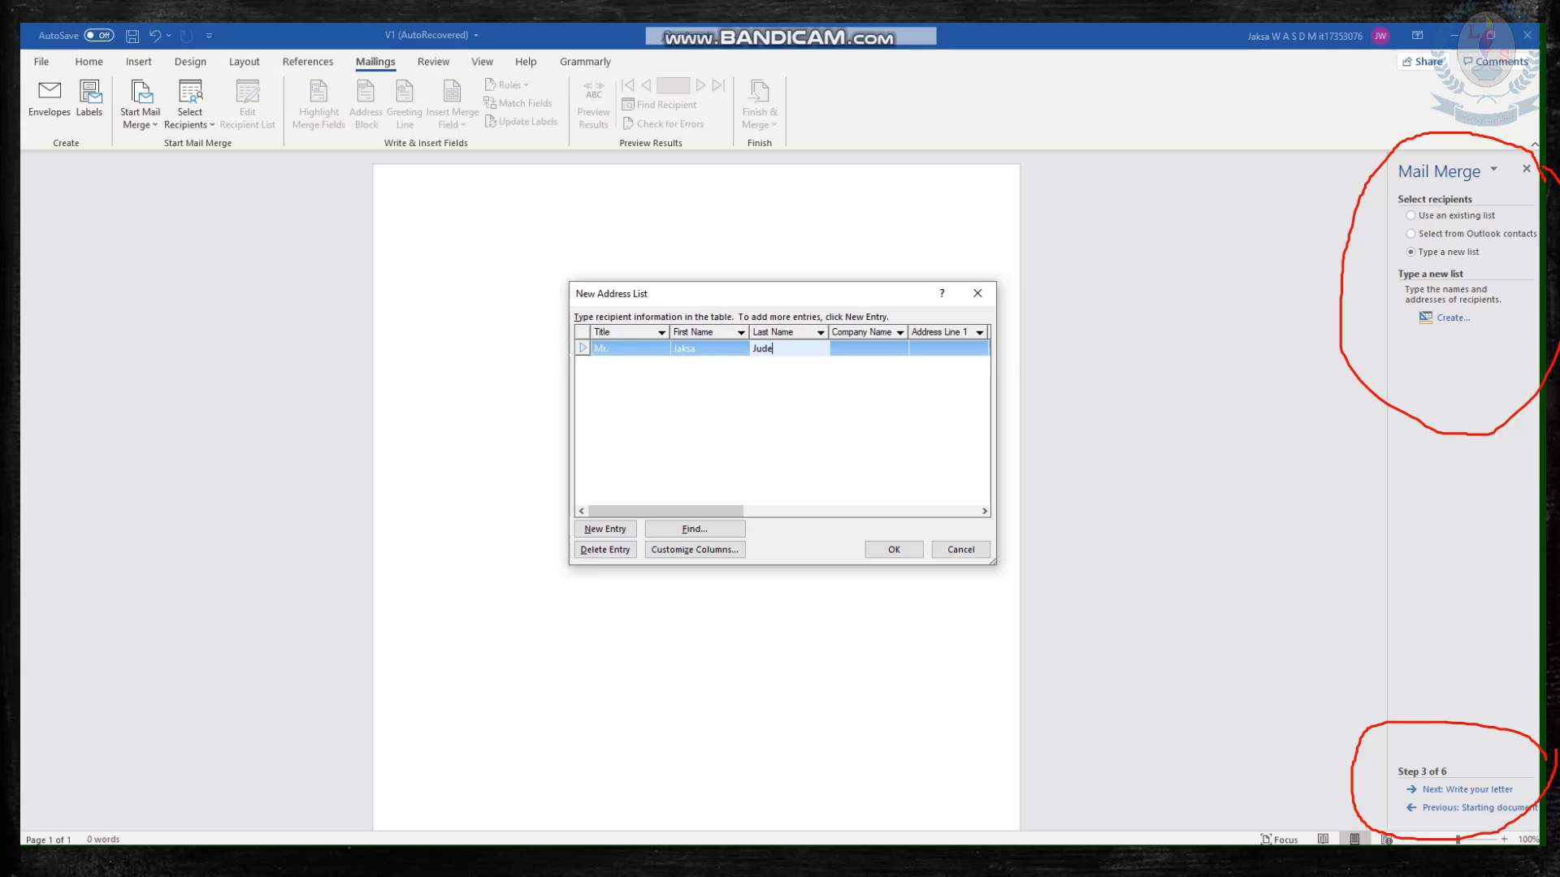
key(Tab)
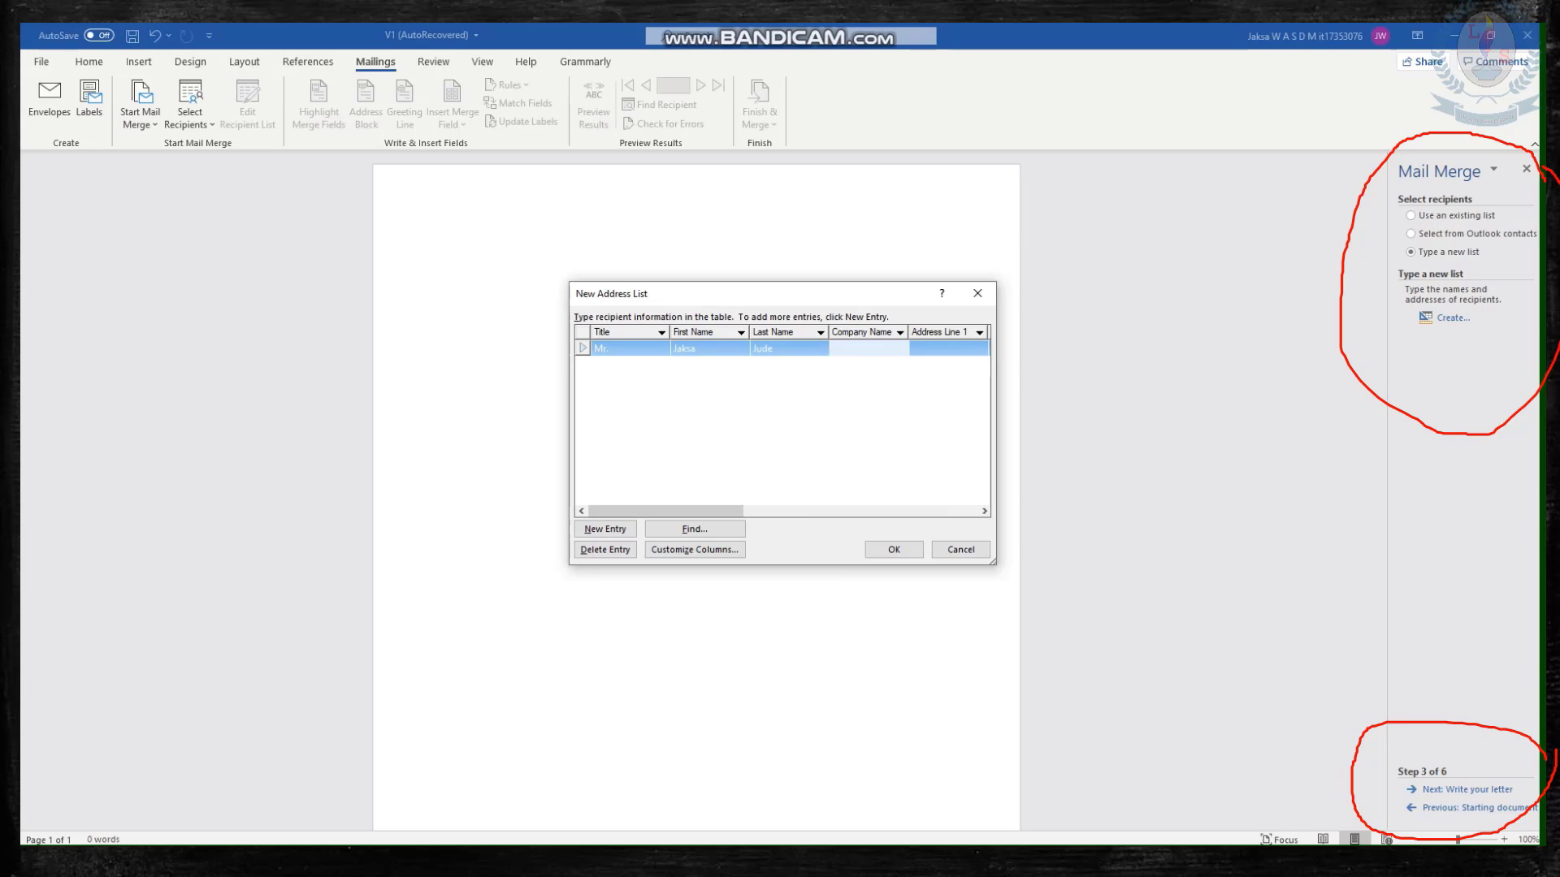
Fill in the first recipient's company name as DSA Ltd and enter the street address in Address Line 1.
text(DSA)
text( Ltyd)
key(BackSpace)
key(BackSpace)
text(d)
key(Tab)
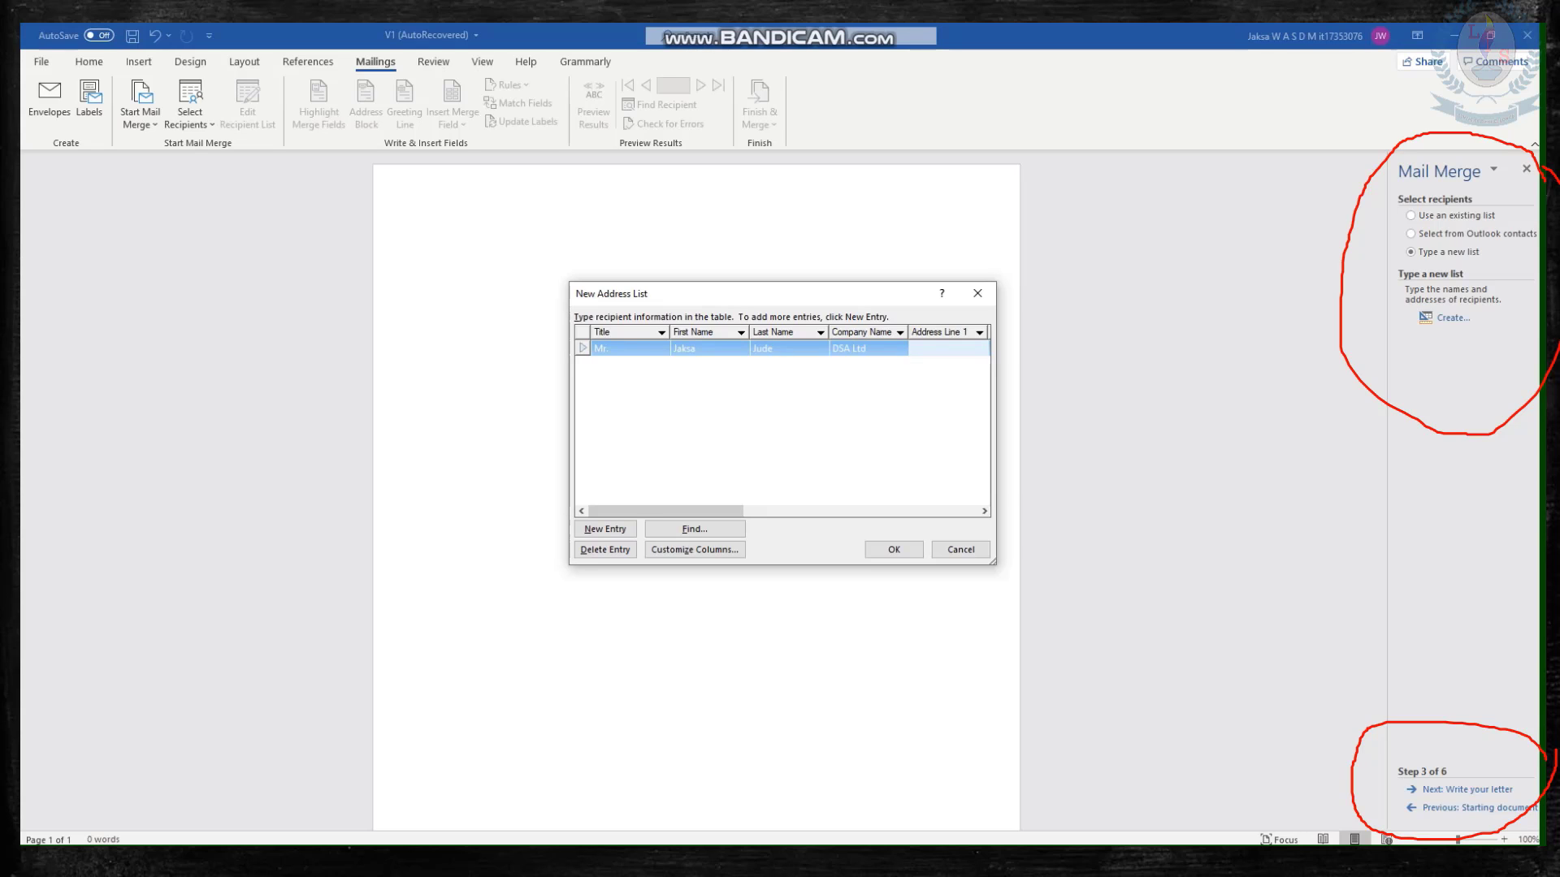
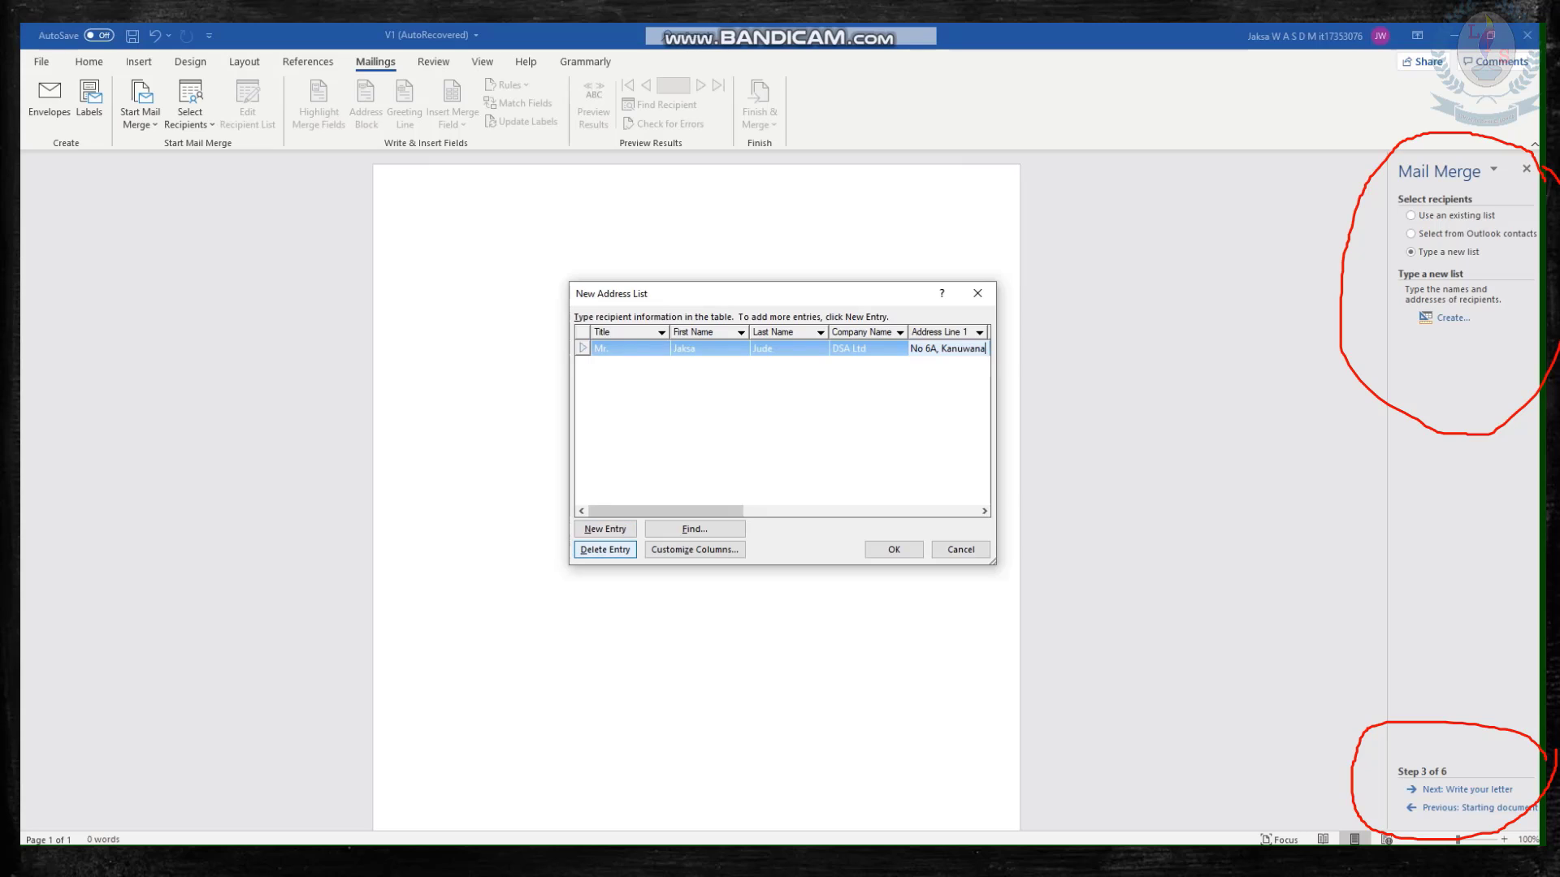
Add a second recipient entry with the title Mrs. and the recipient's first and last name.
click(605, 529)
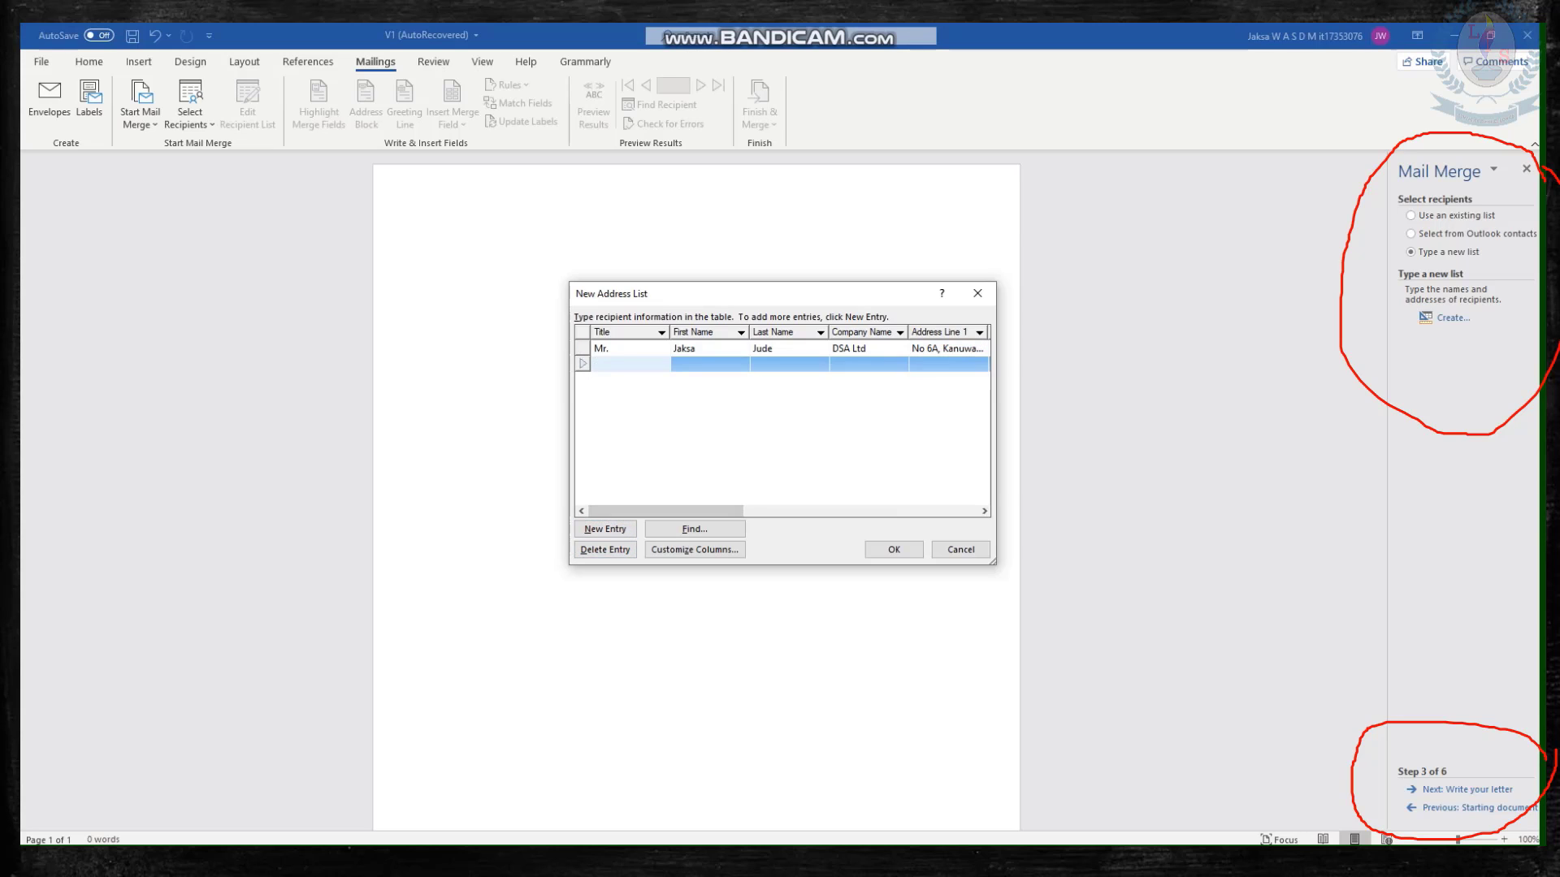
text(Mrs.)
key(Tab)
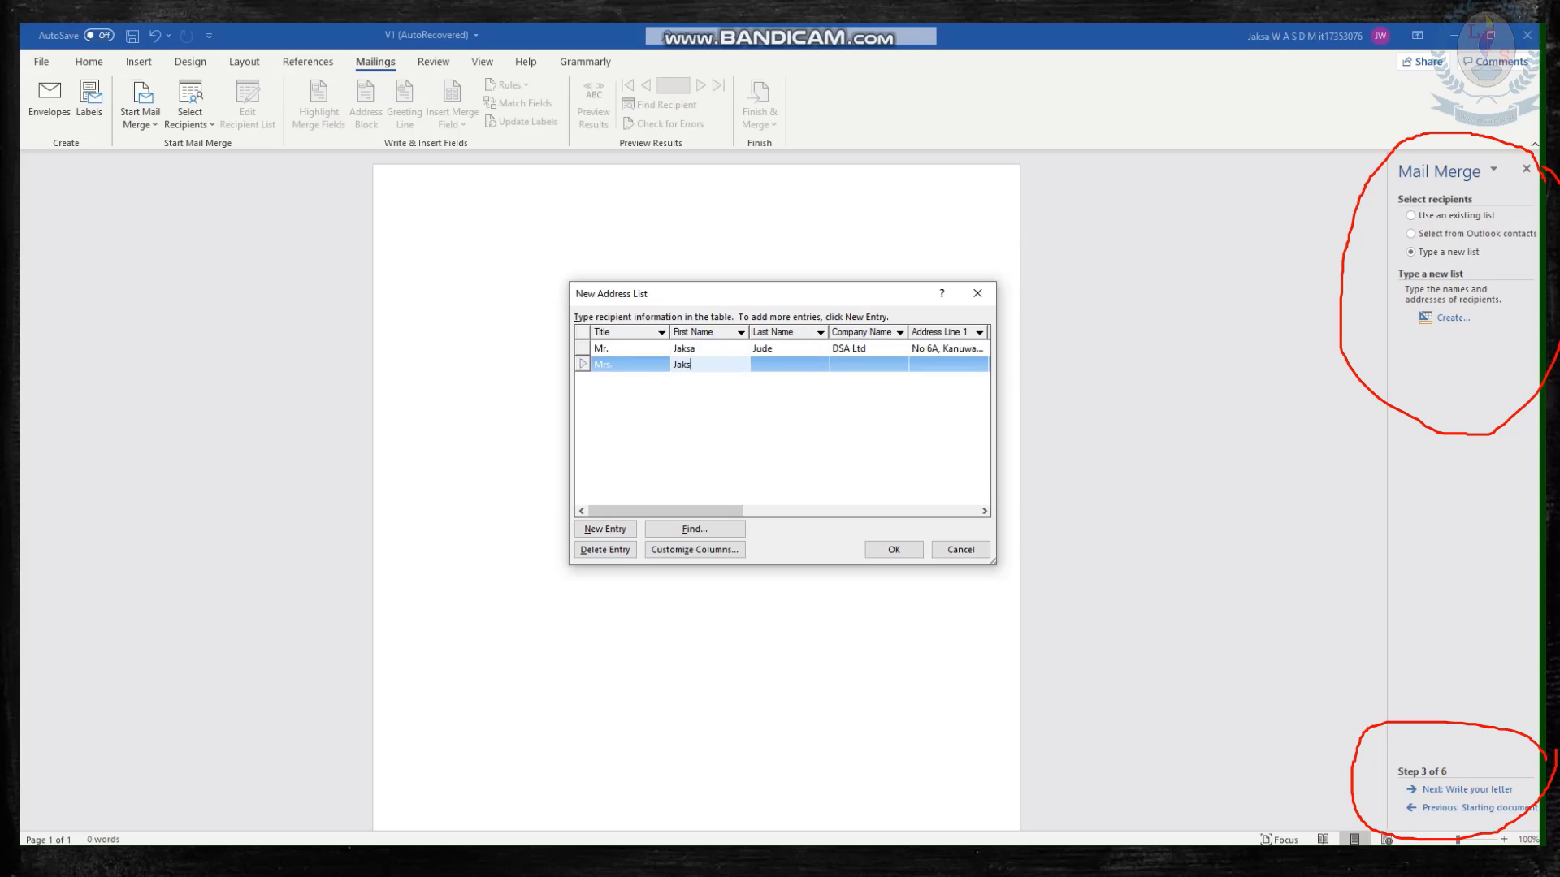
key(Tab)
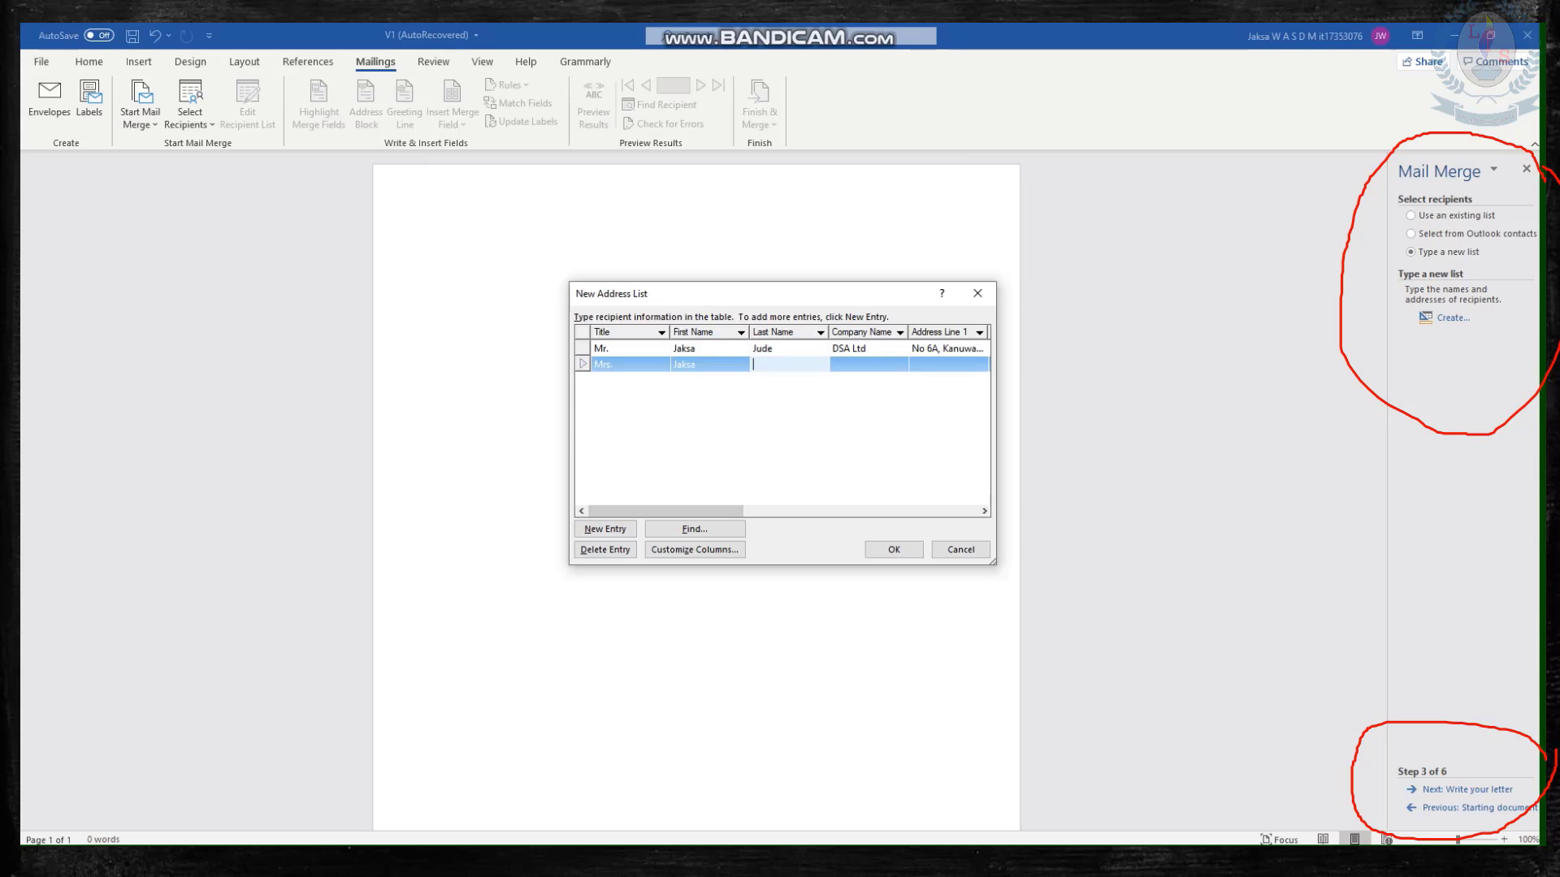
key(Tab)
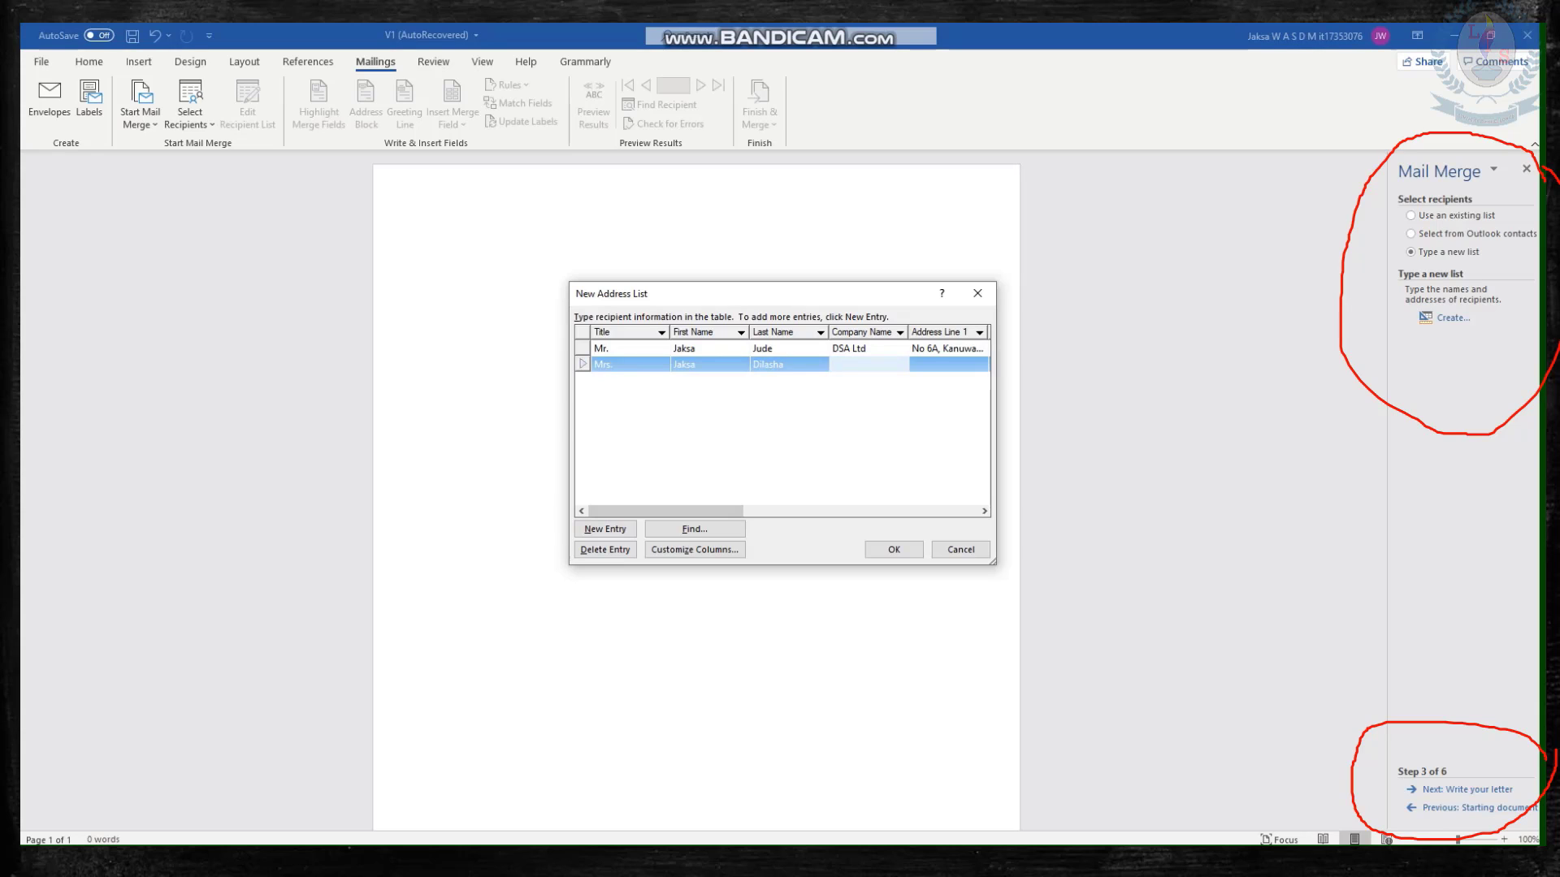
Fill in the second recipient's company name as DSA Ltd and enter the street address in Address Line 1.
text(DSA Ltd)
key(Tab)
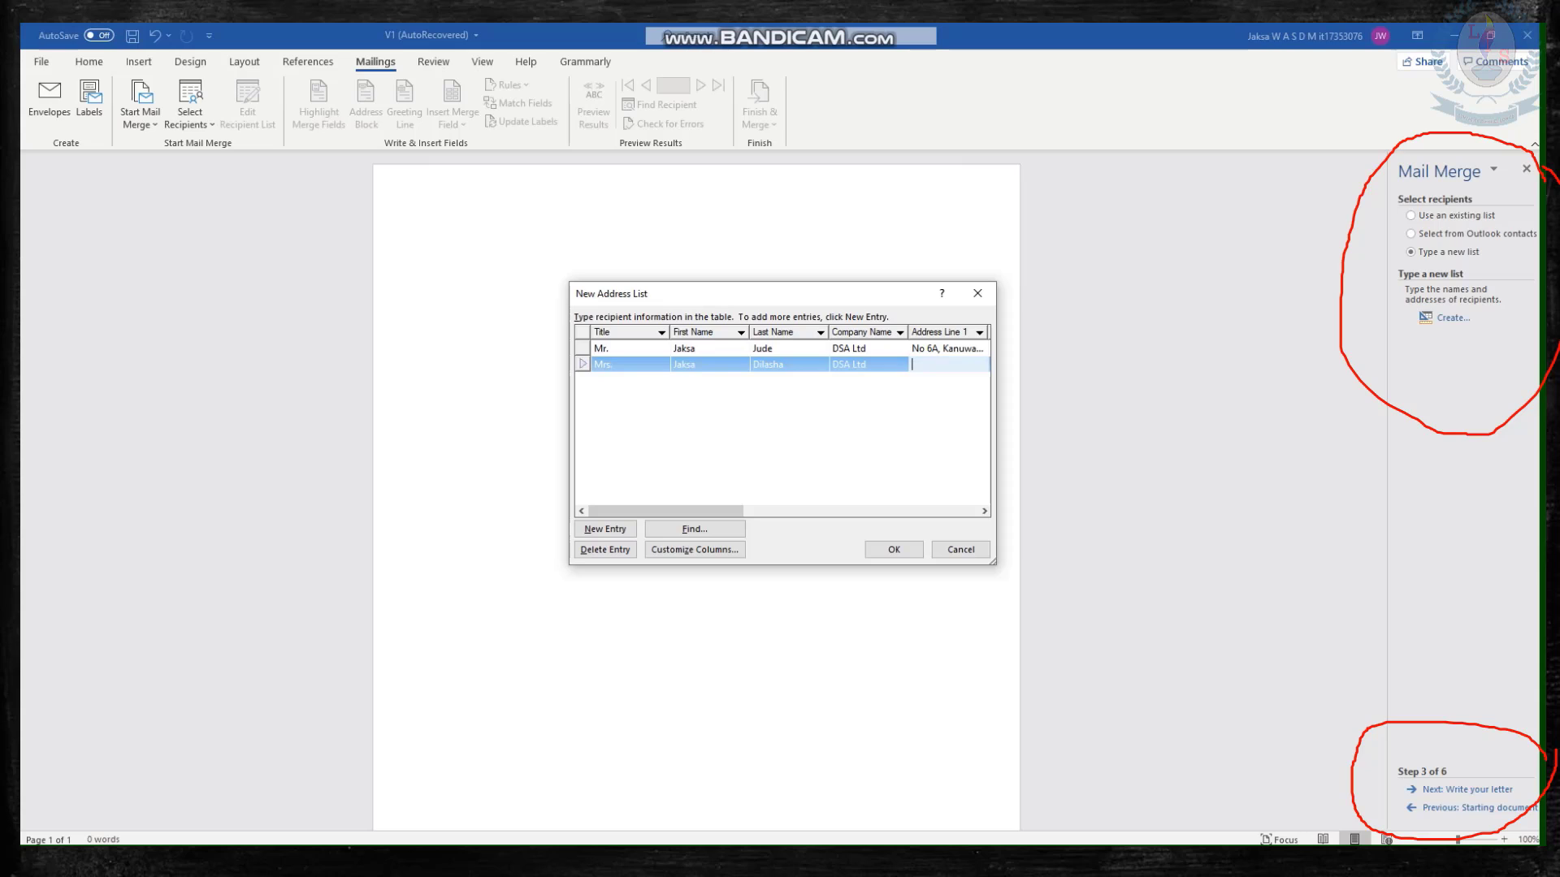
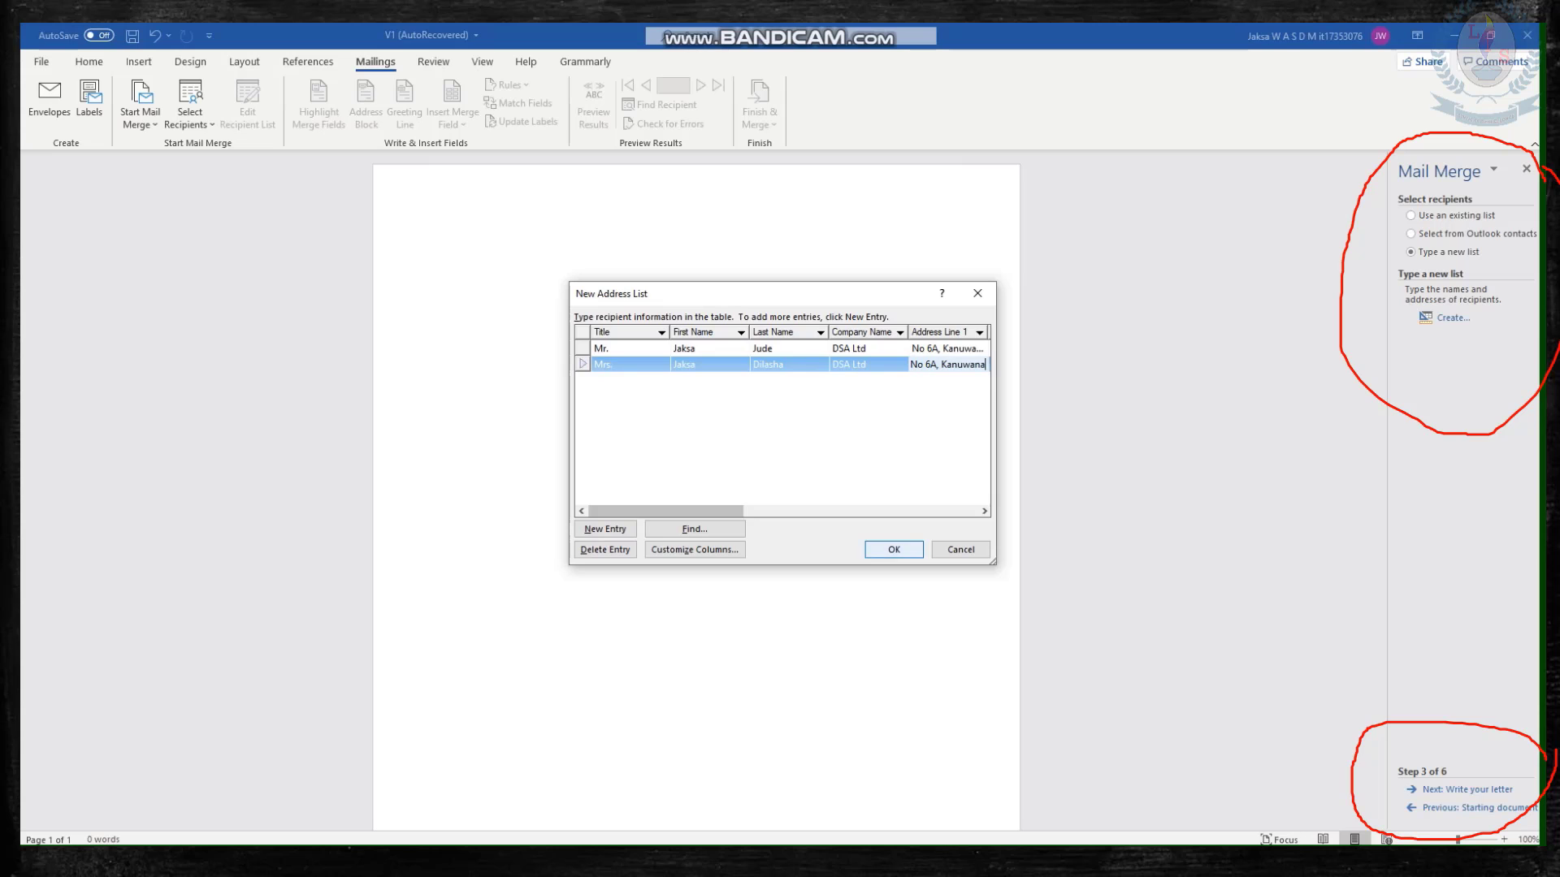
Save the address list as New with both recipients included, and advance the wizard to writing the letter.
click(894, 549)
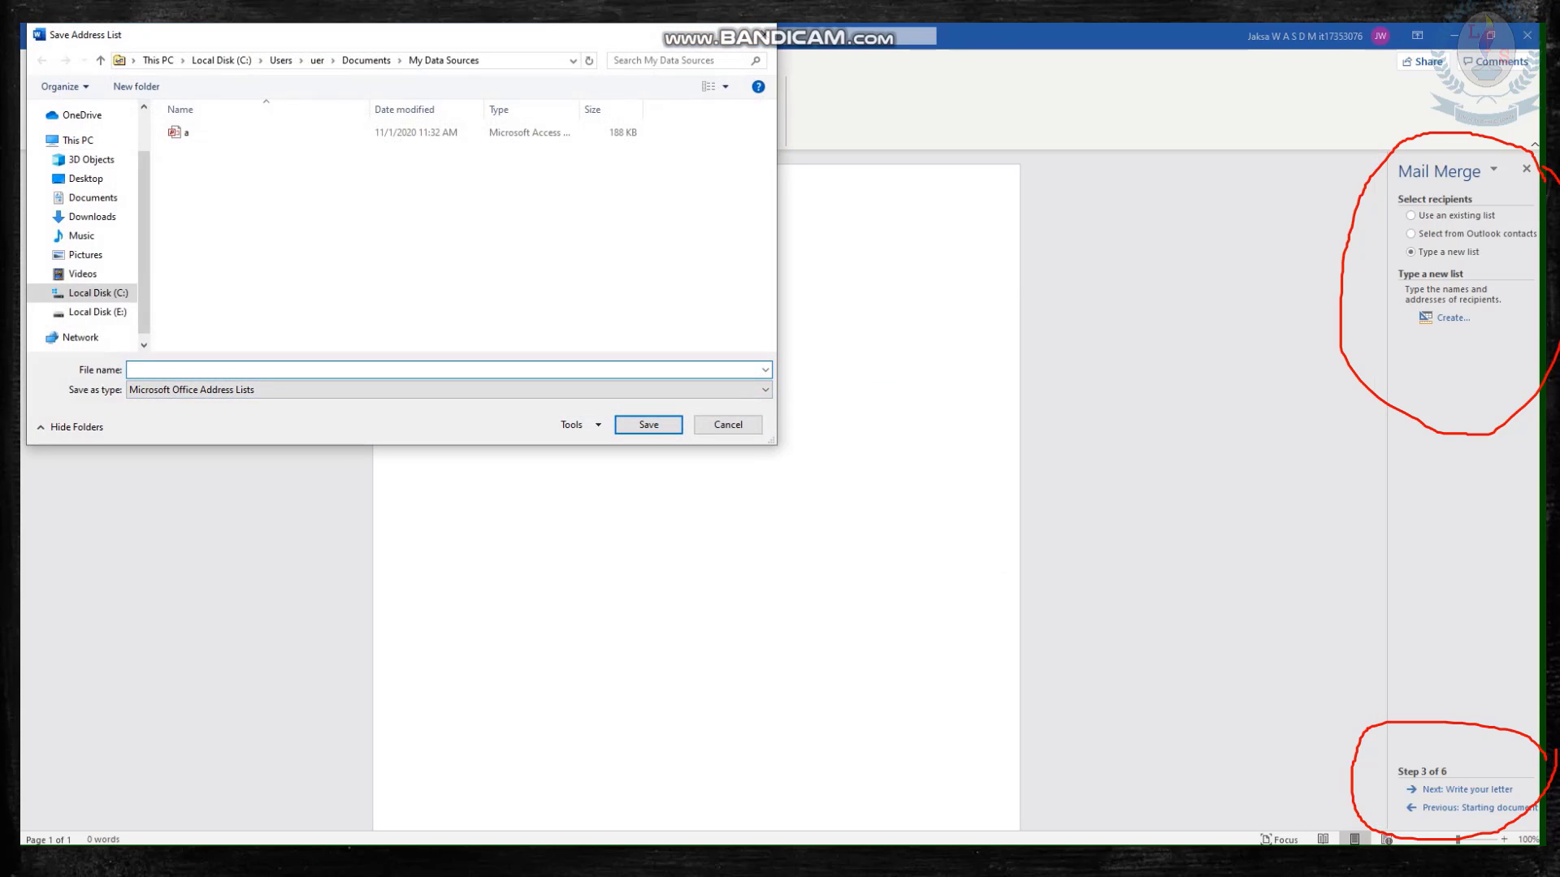
text(New)
key(Return)
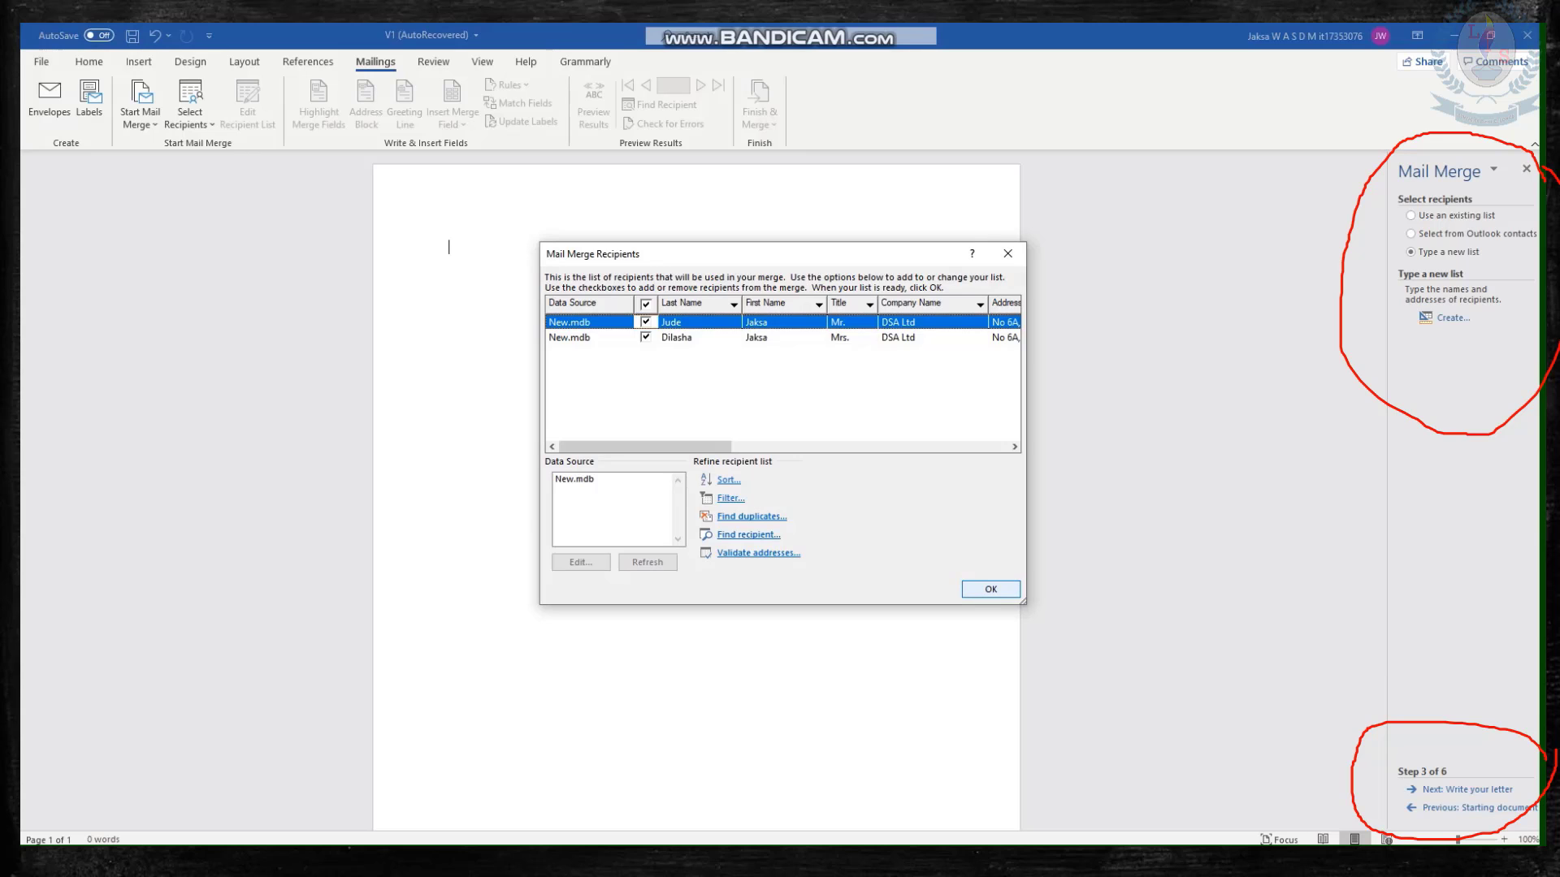
click(990, 589)
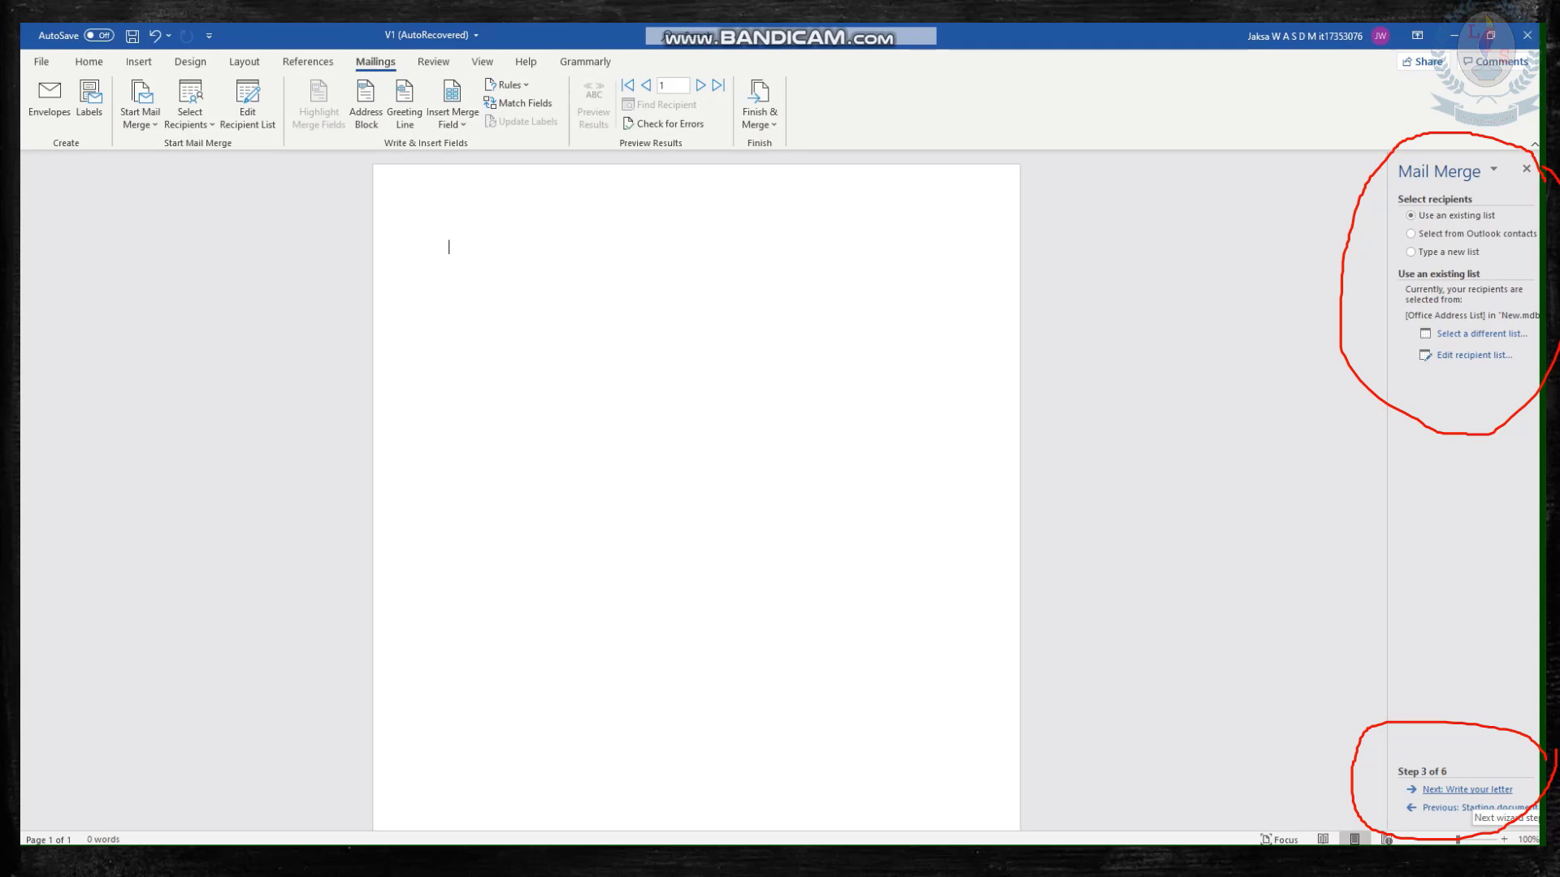
click(1467, 790)
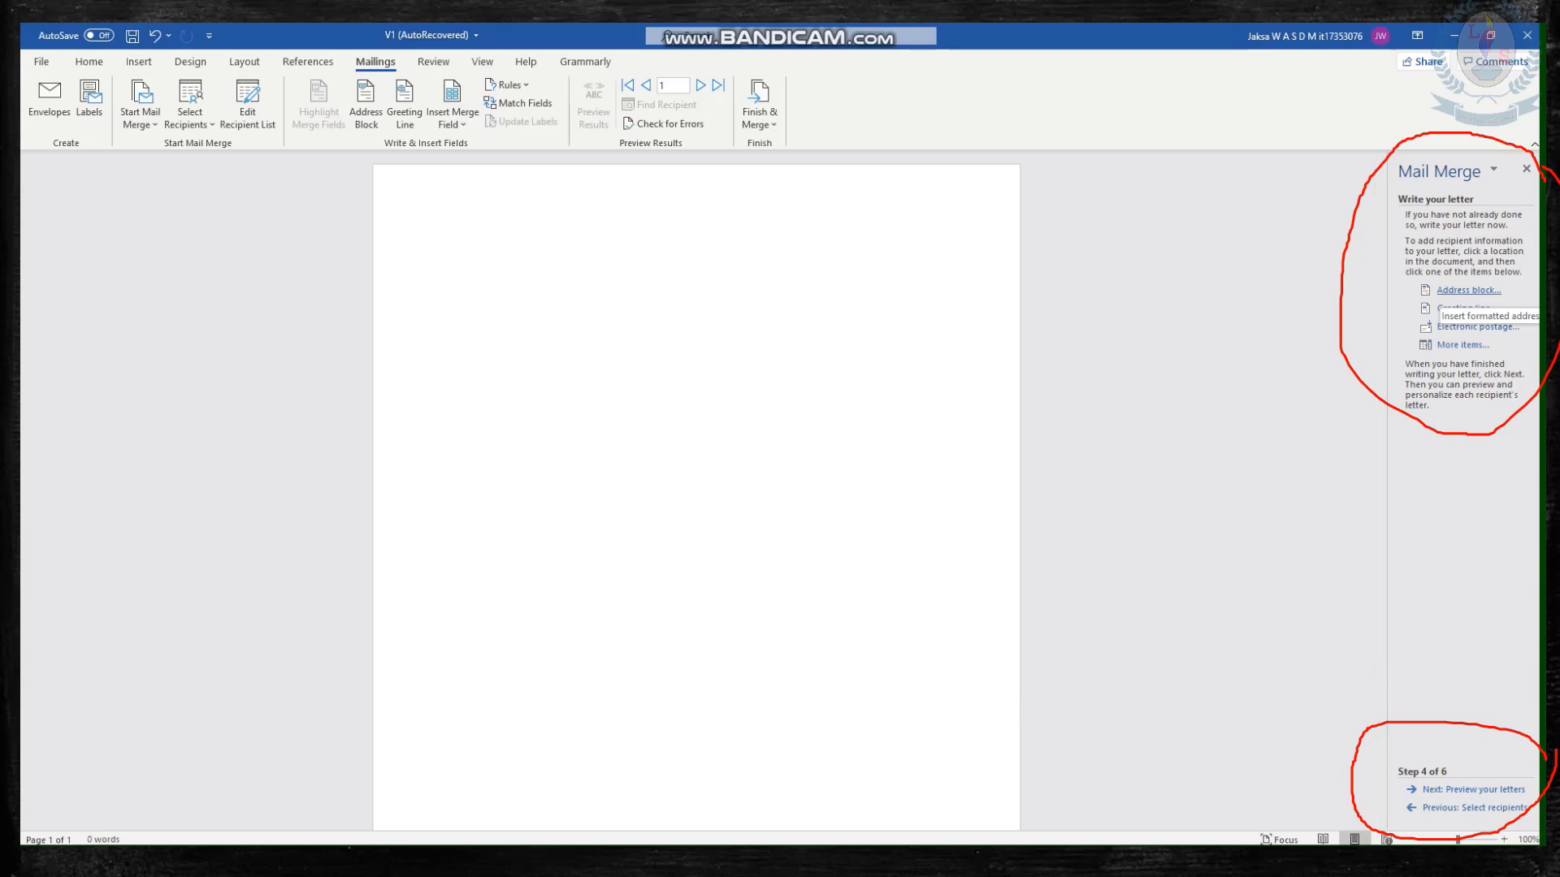
Insert an address block with title, full name, company name and postal address, and start a new line below it.
click(1467, 291)
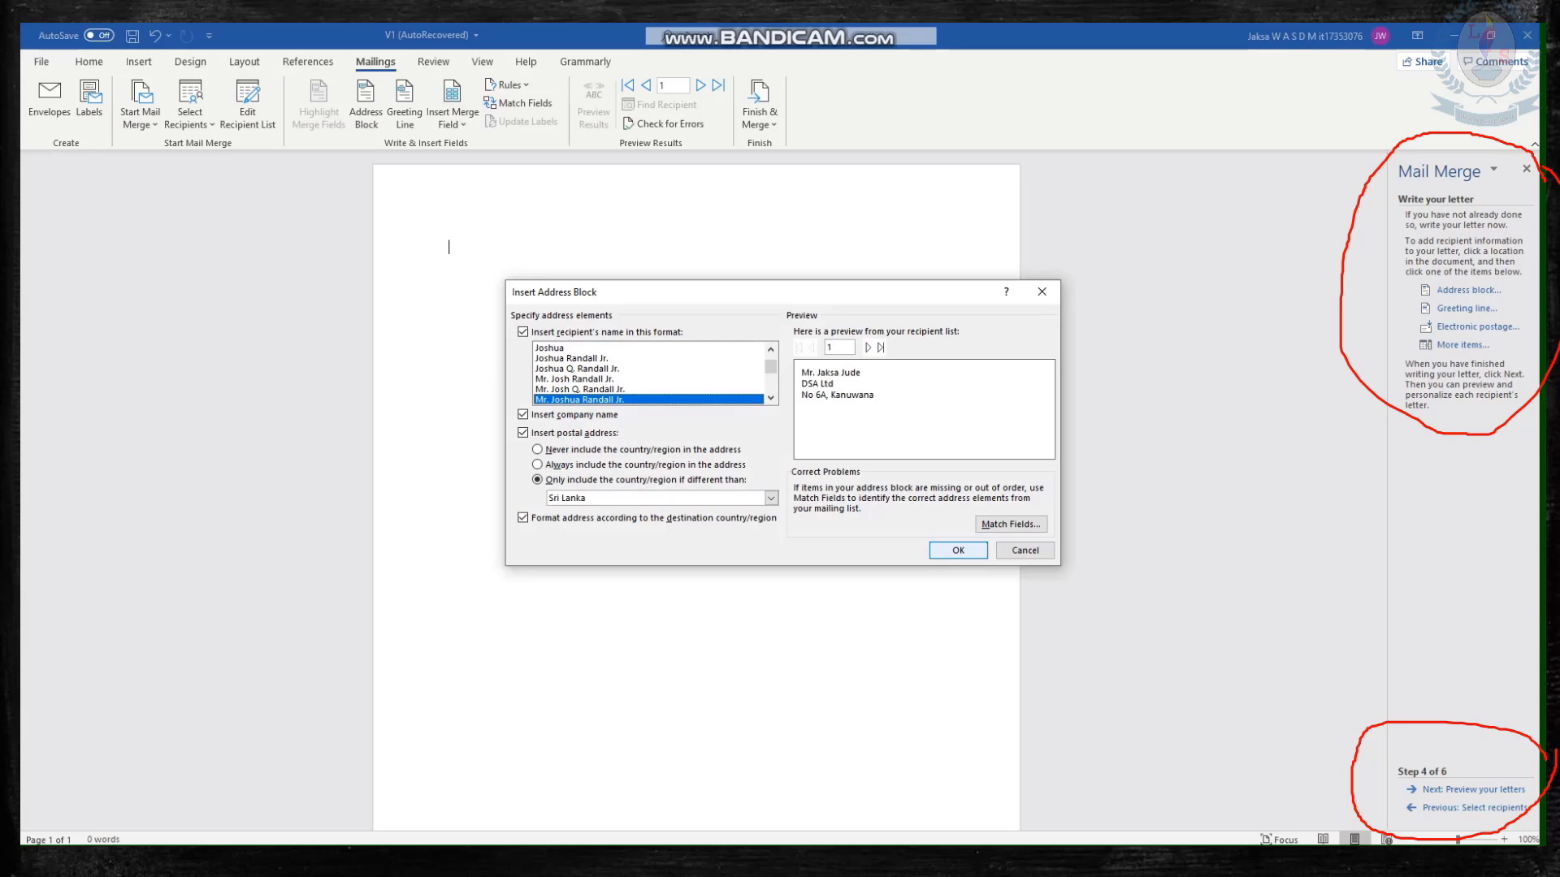
click(958, 550)
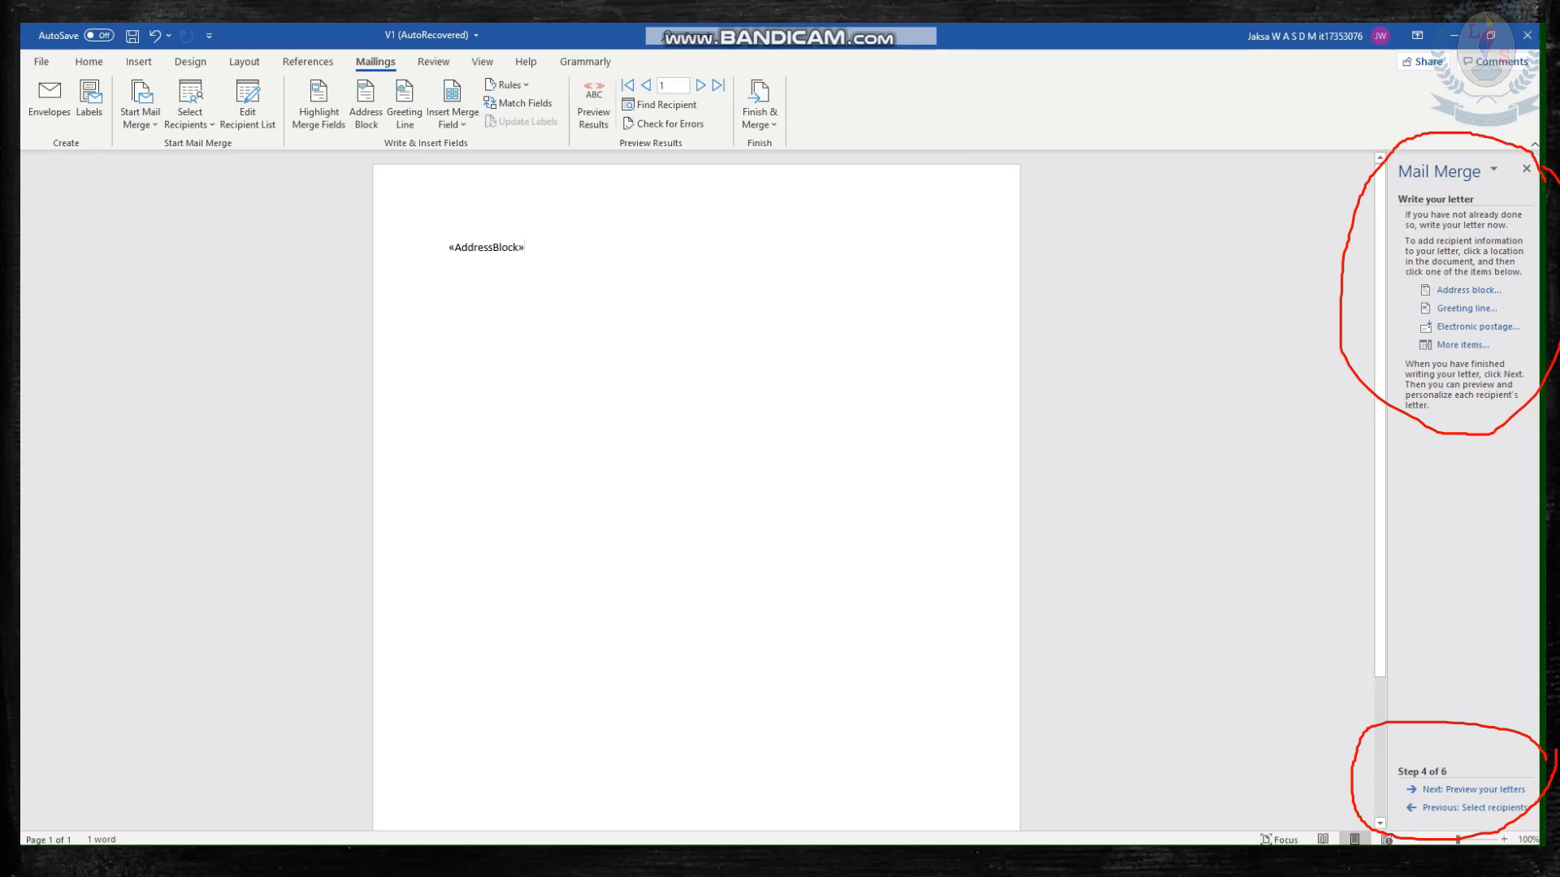
key(Return)
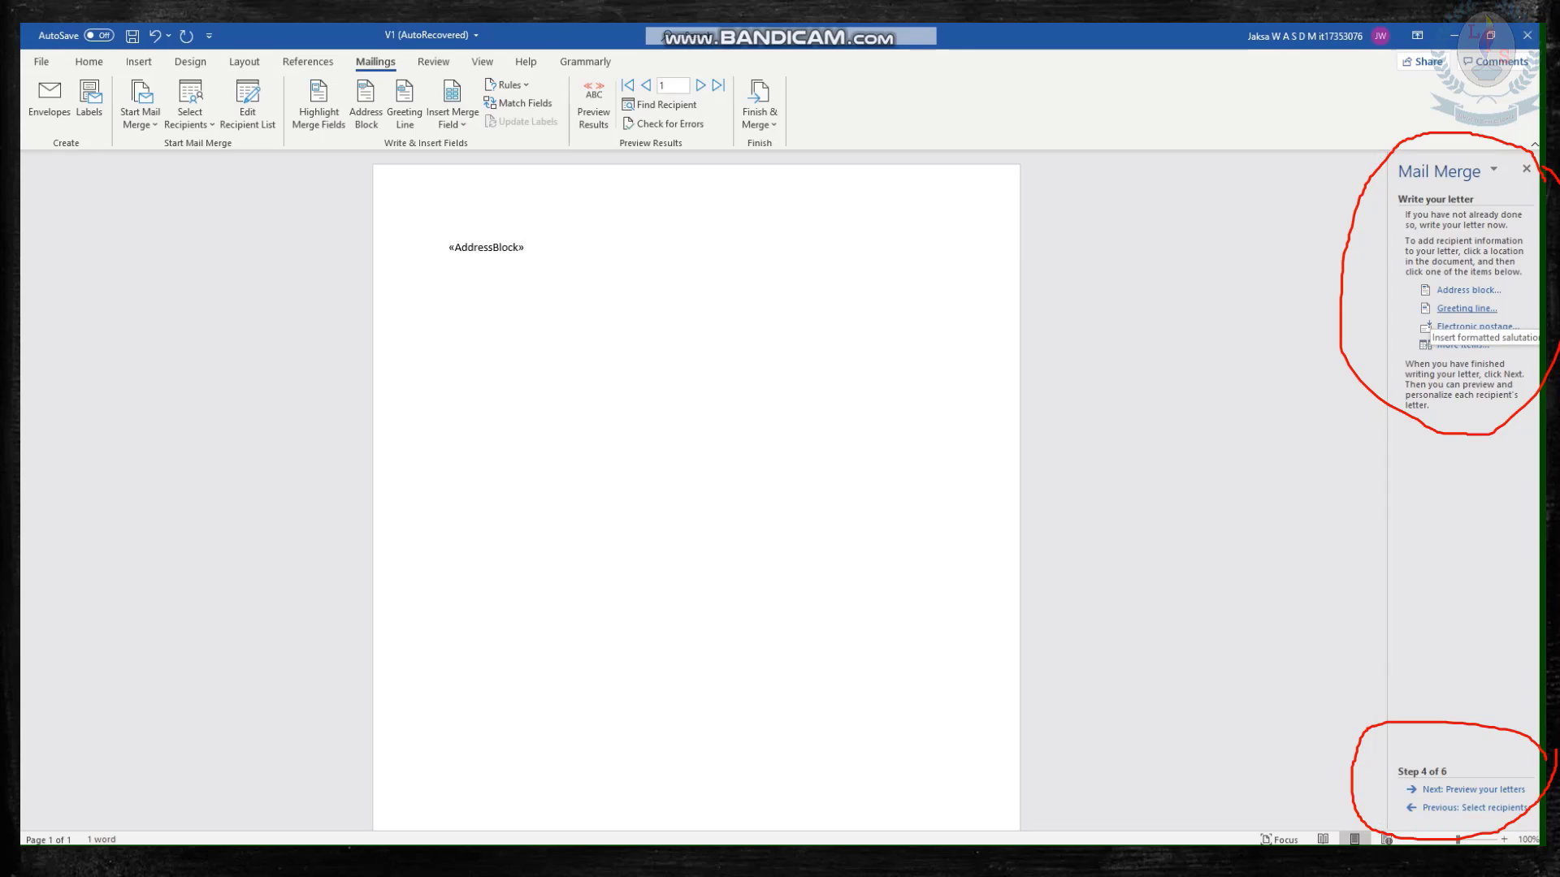
Insert a greeting line using Dear, title and last name with a comma, and "Dear Sir or Madam," for invalid names.
click(1466, 309)
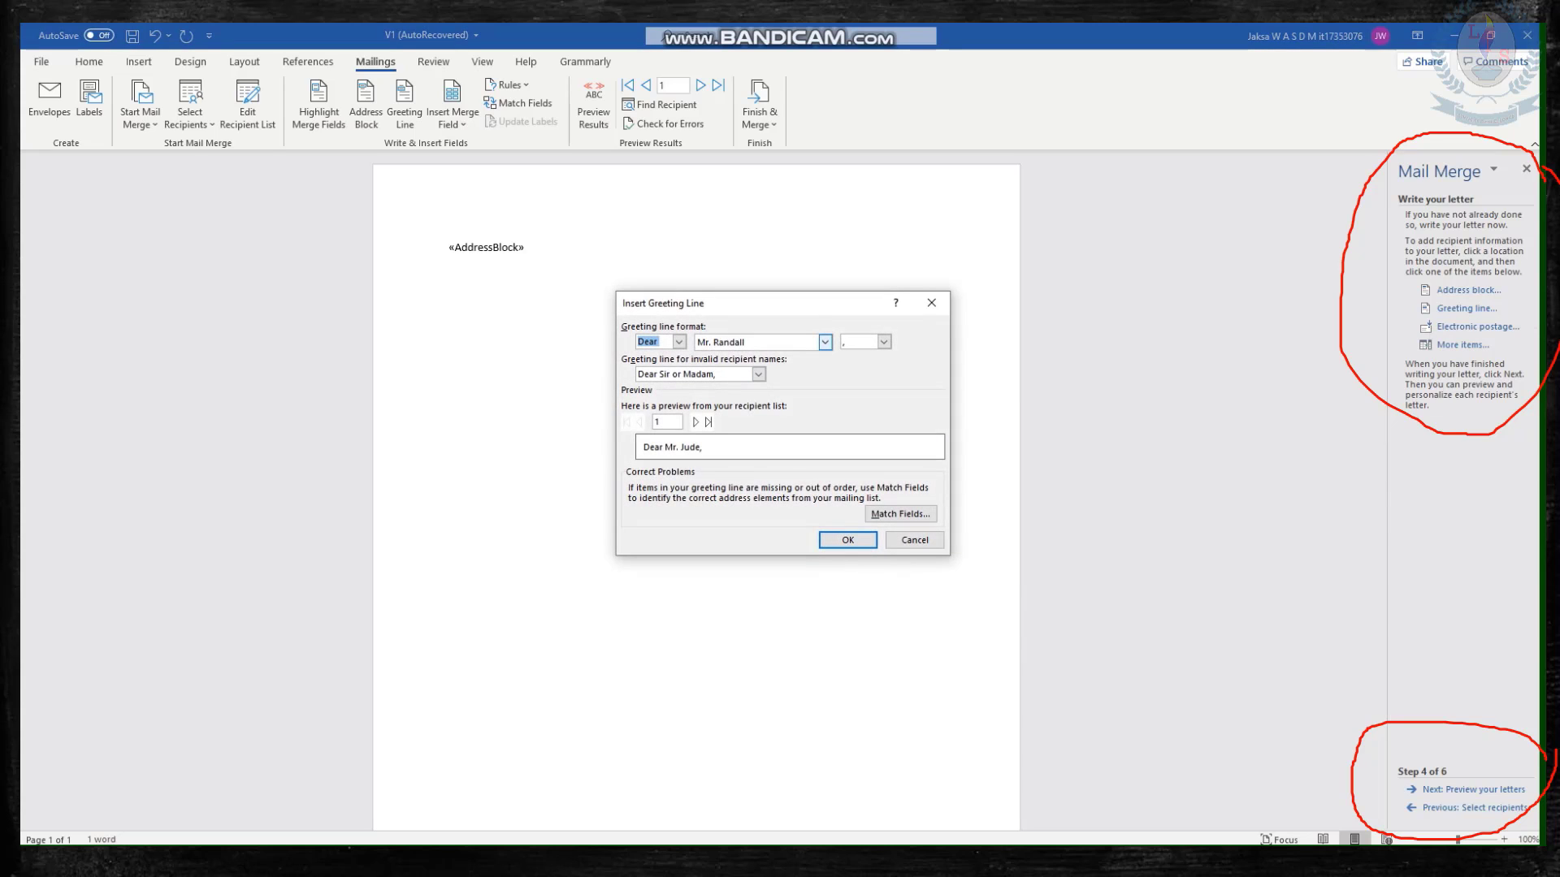
click(825, 342)
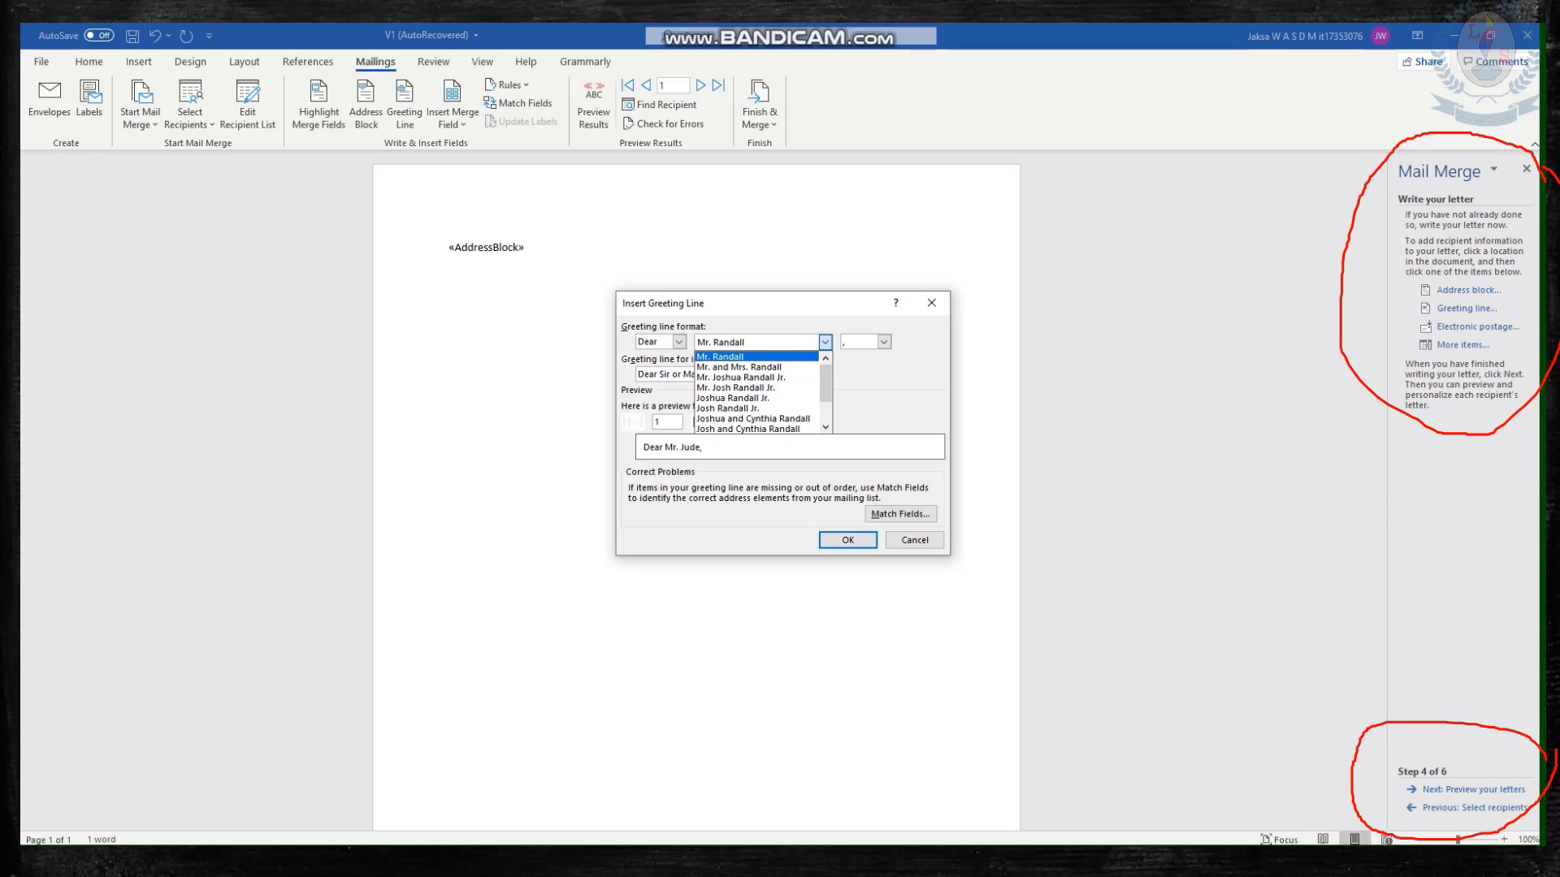
click(825, 342)
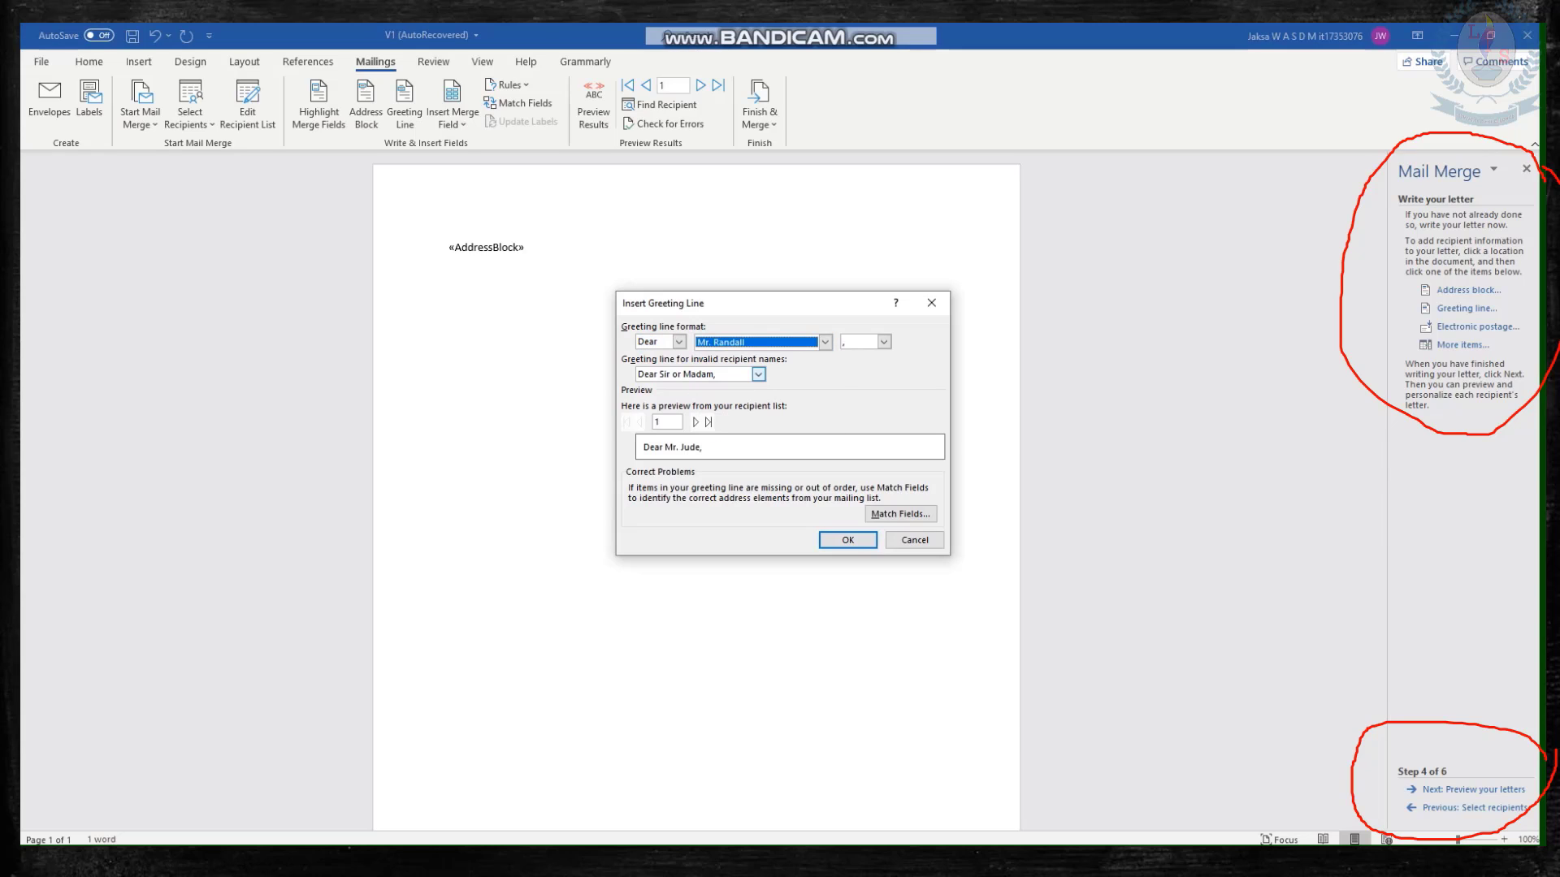
click(758, 374)
click(758, 373)
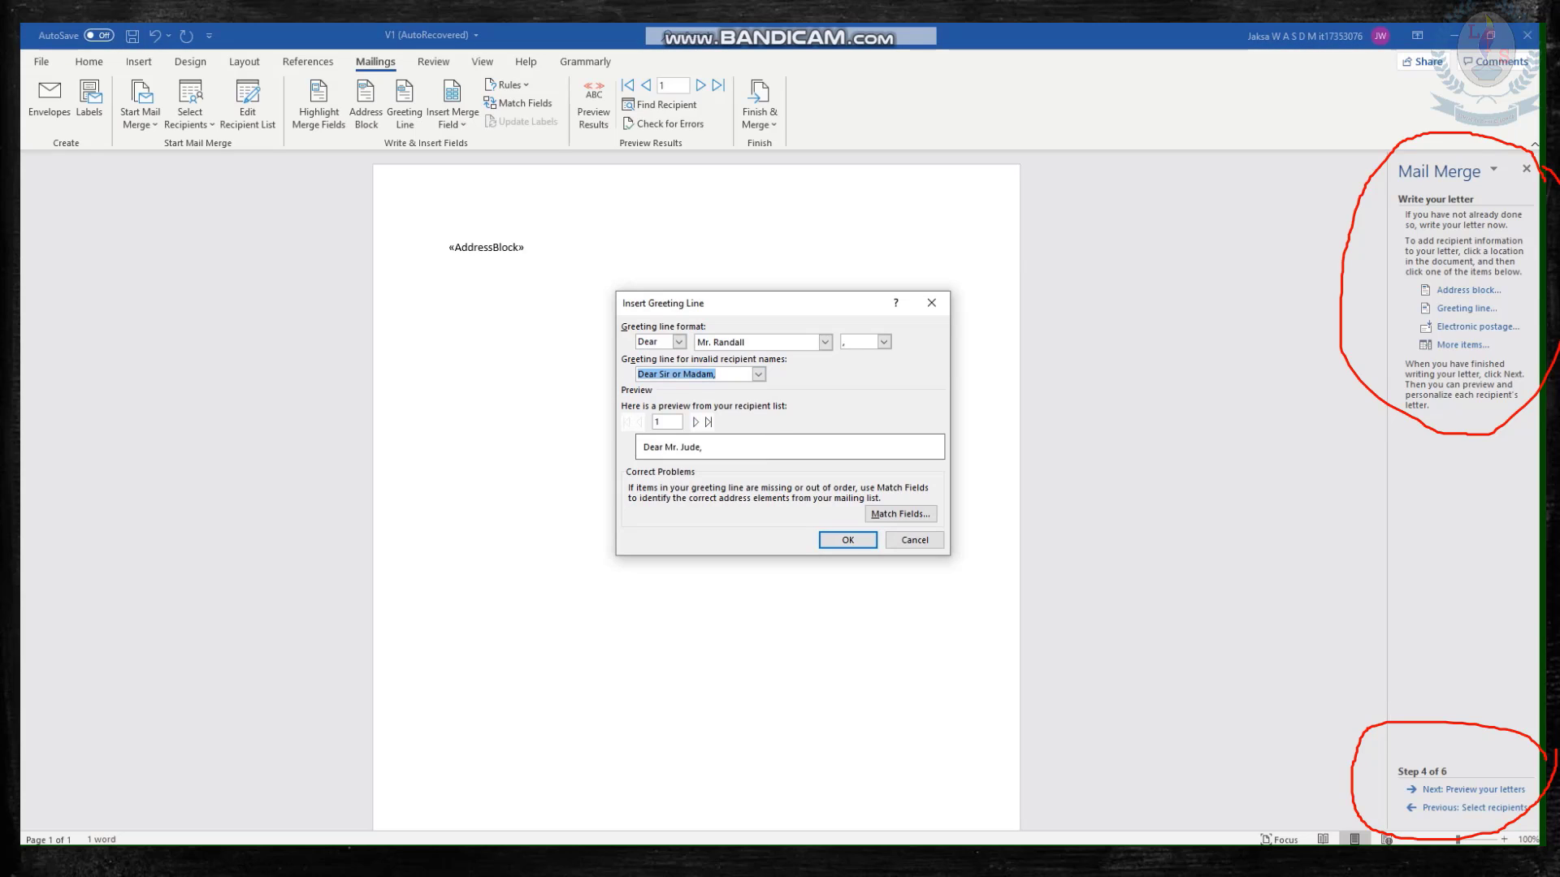
key(Return)
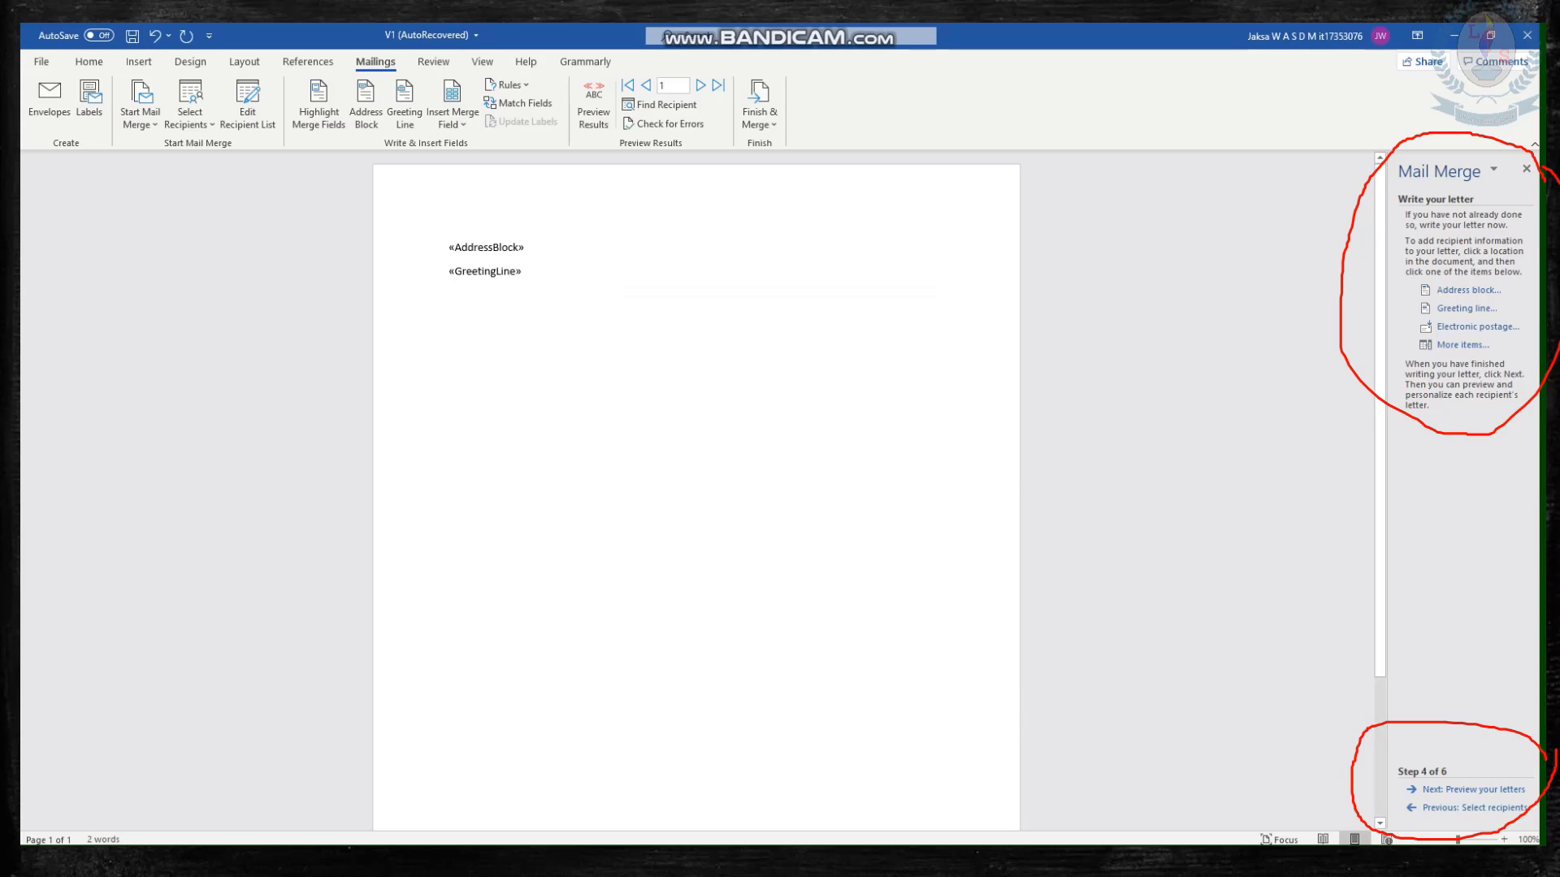
Below the greeting line, leave a blank line and write "This is to inform you about the training on mail merging is done for the students yesterday.".
key(Return)
key(Return)
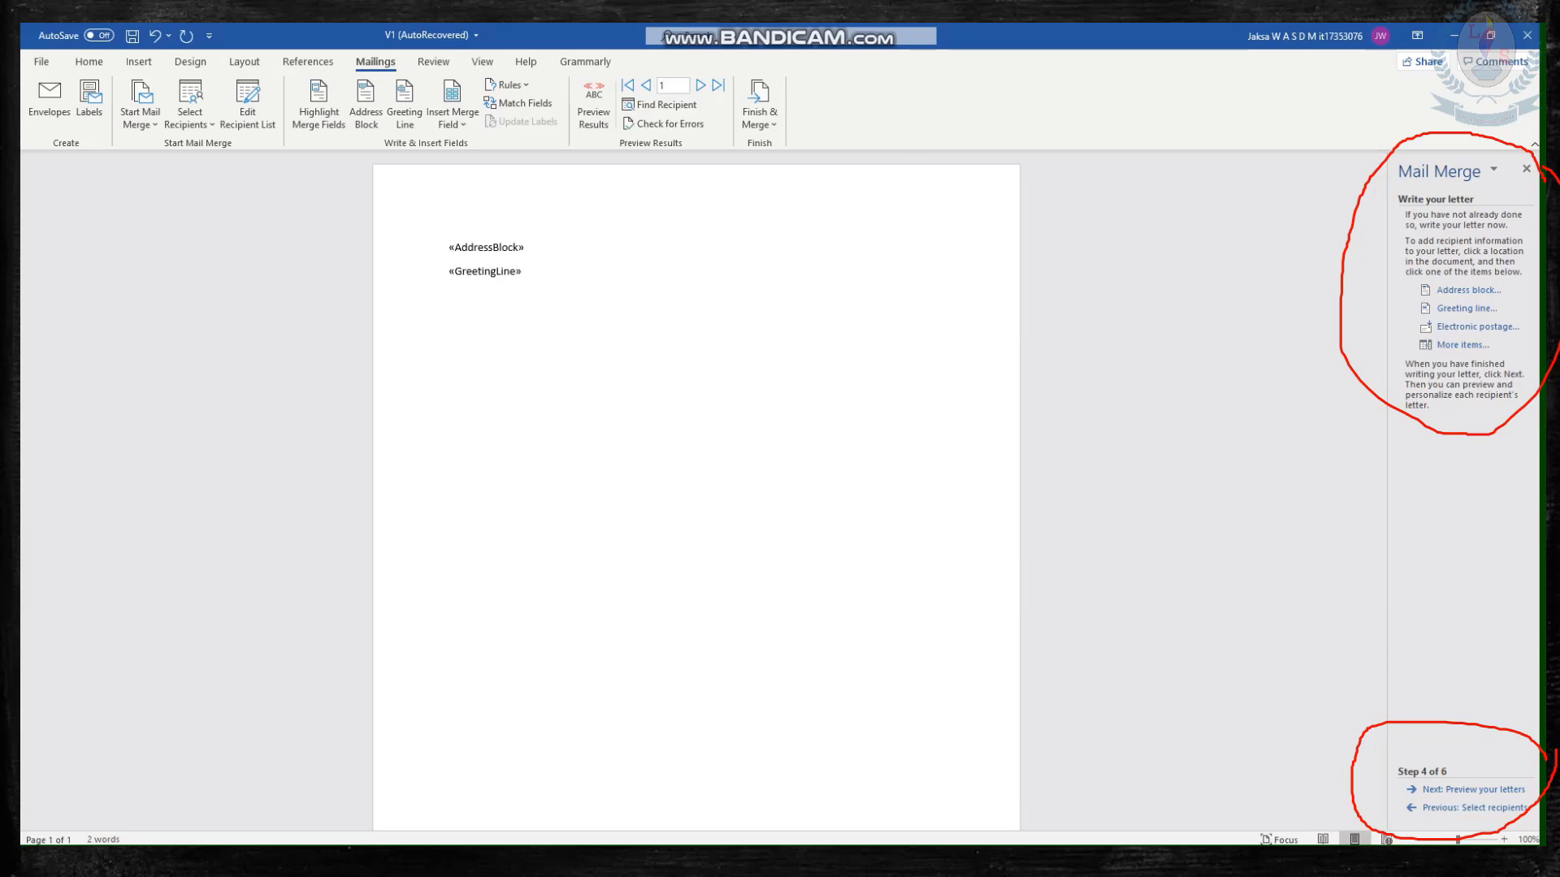
text(This is to inform you about the training on)
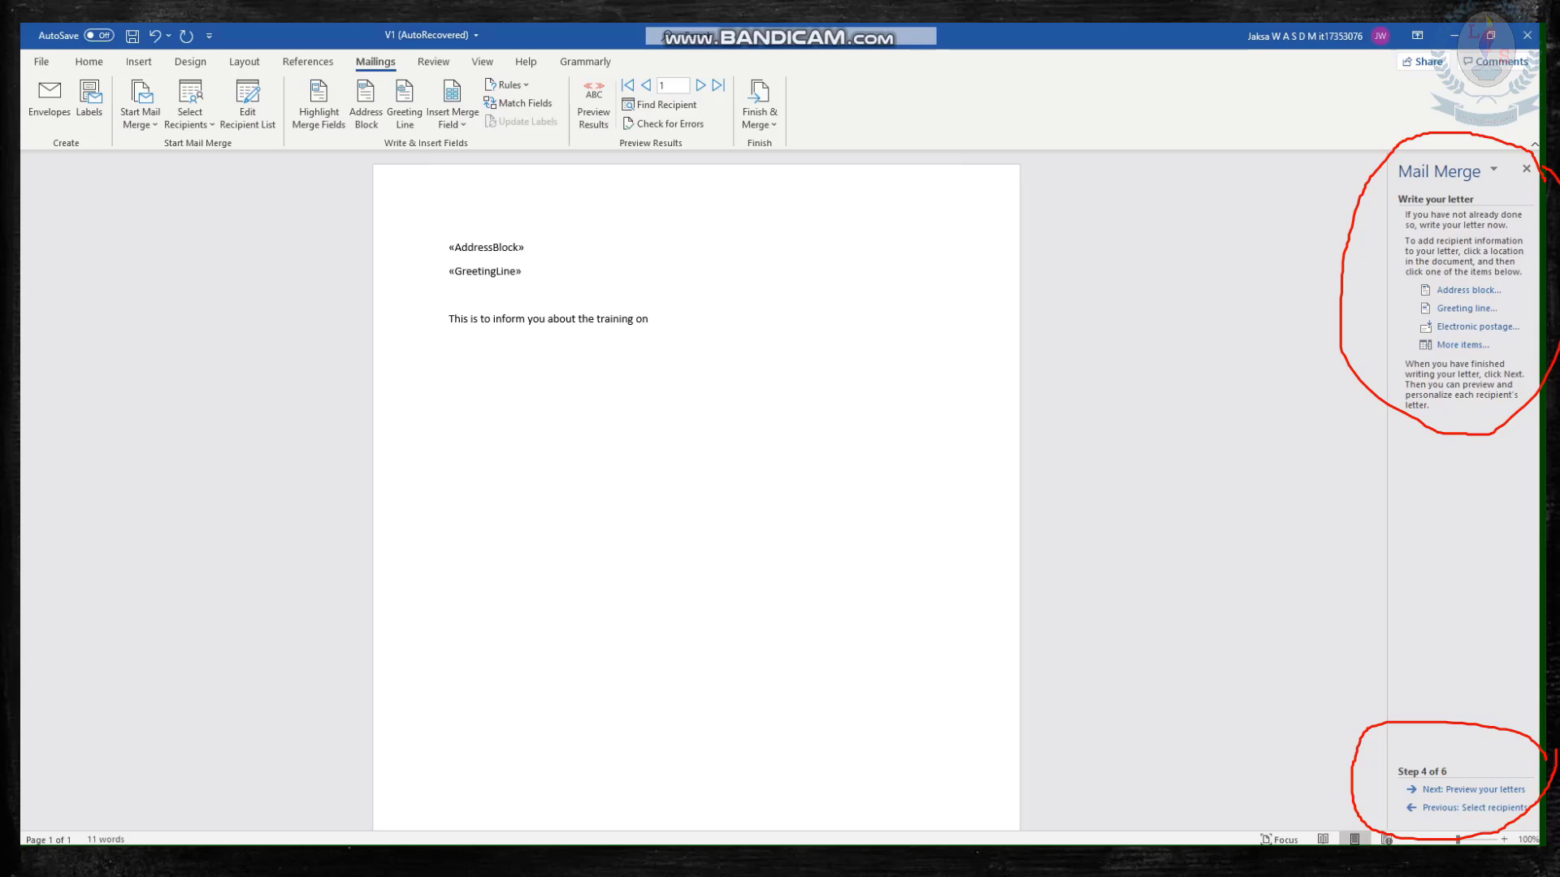
text(mail merging is done for the students )
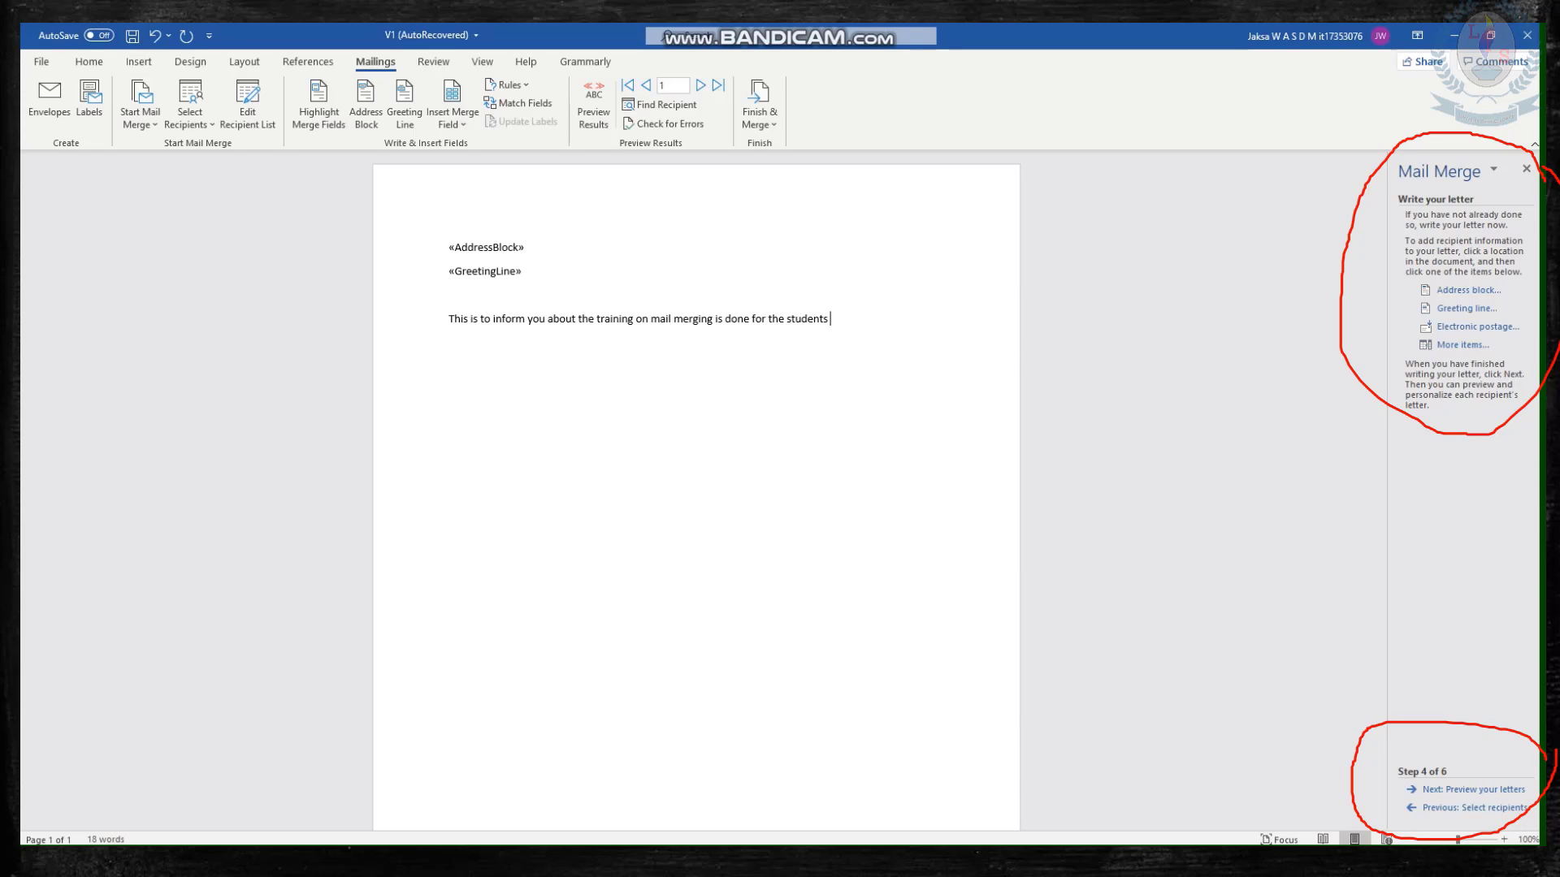
text(yesterday.)
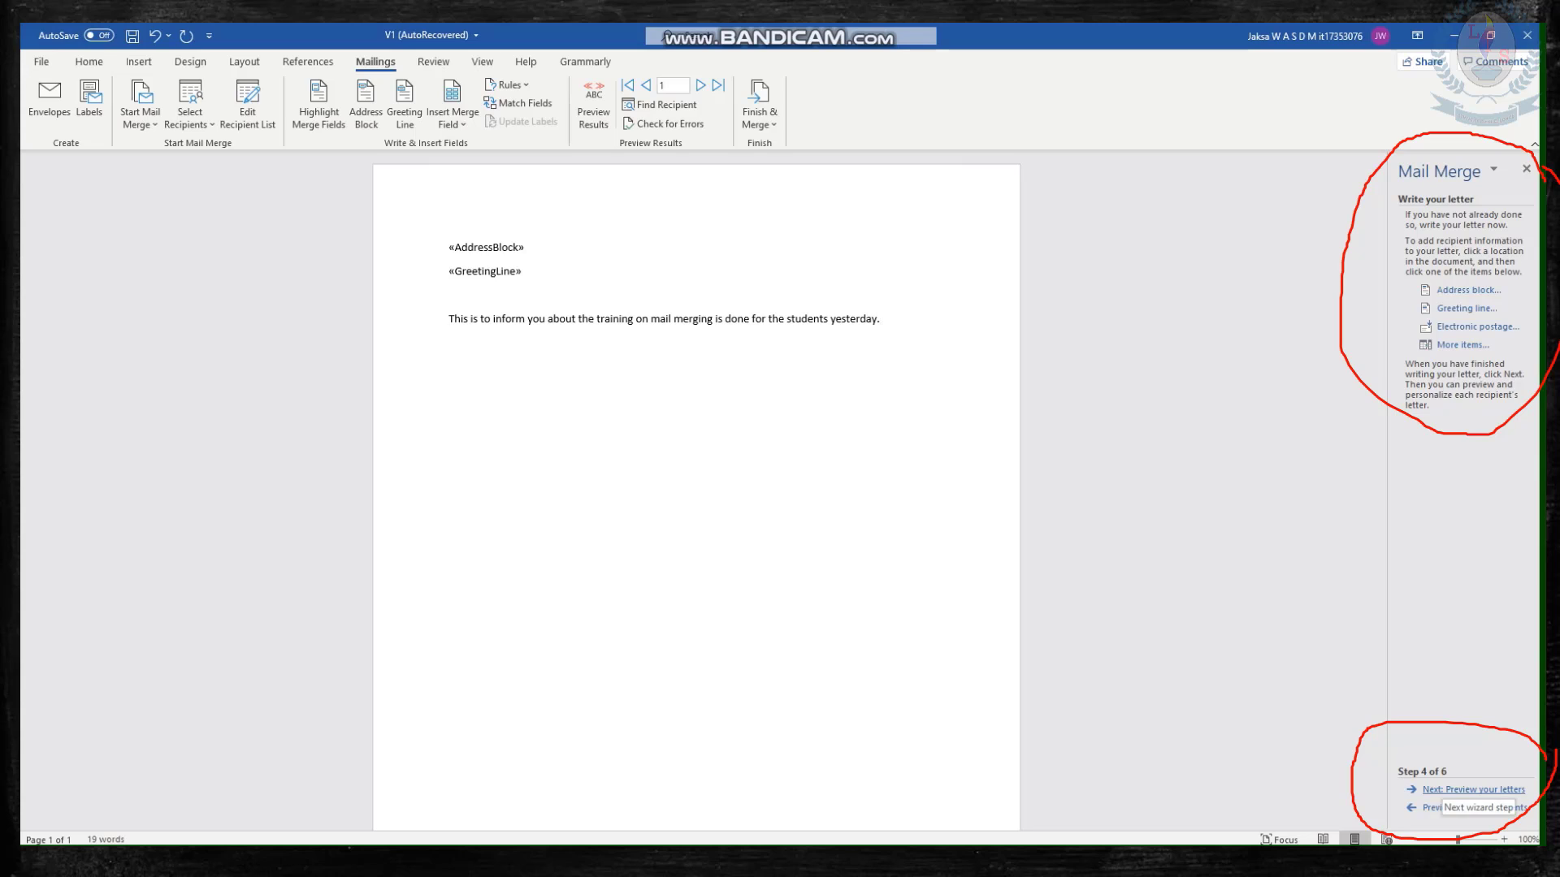
Preview the merged letters for both recipients, and advance the wizard to completing the merge.
click(1473, 790)
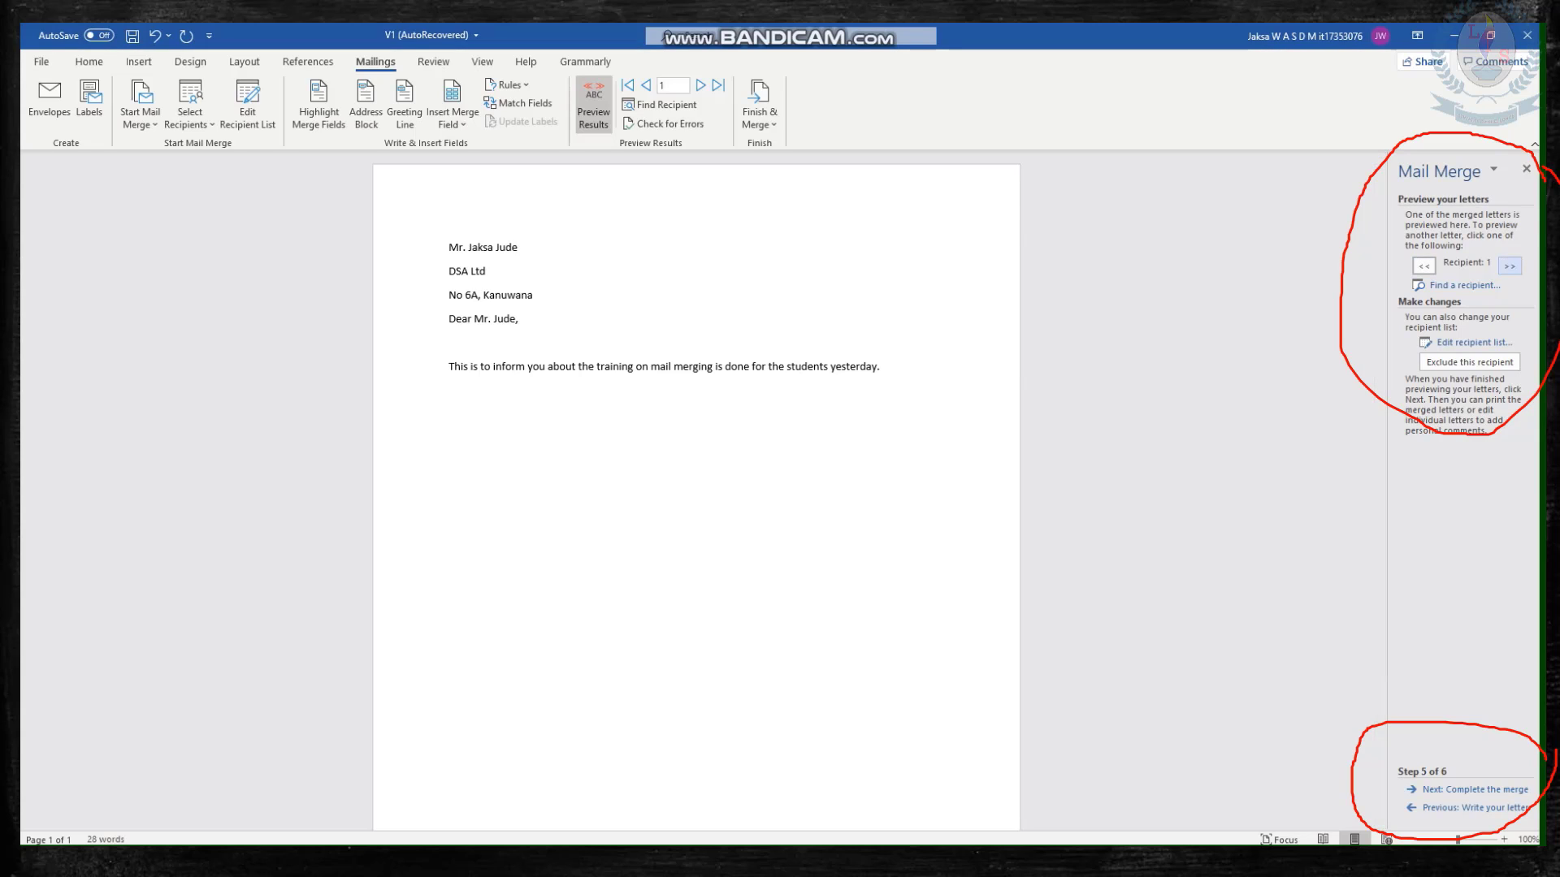
click(1510, 266)
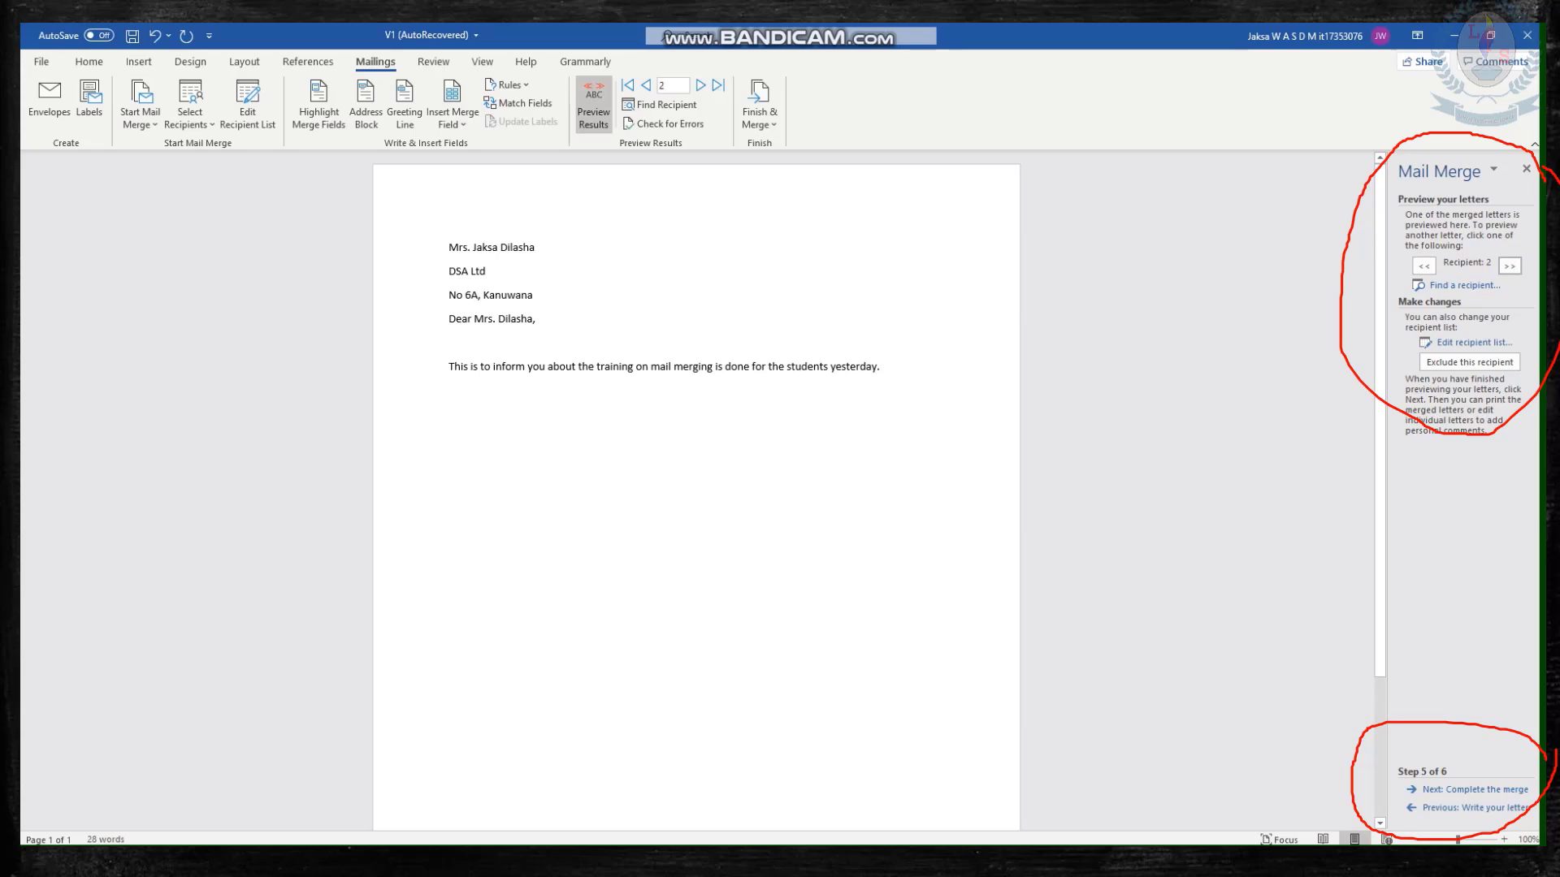
click(1424, 265)
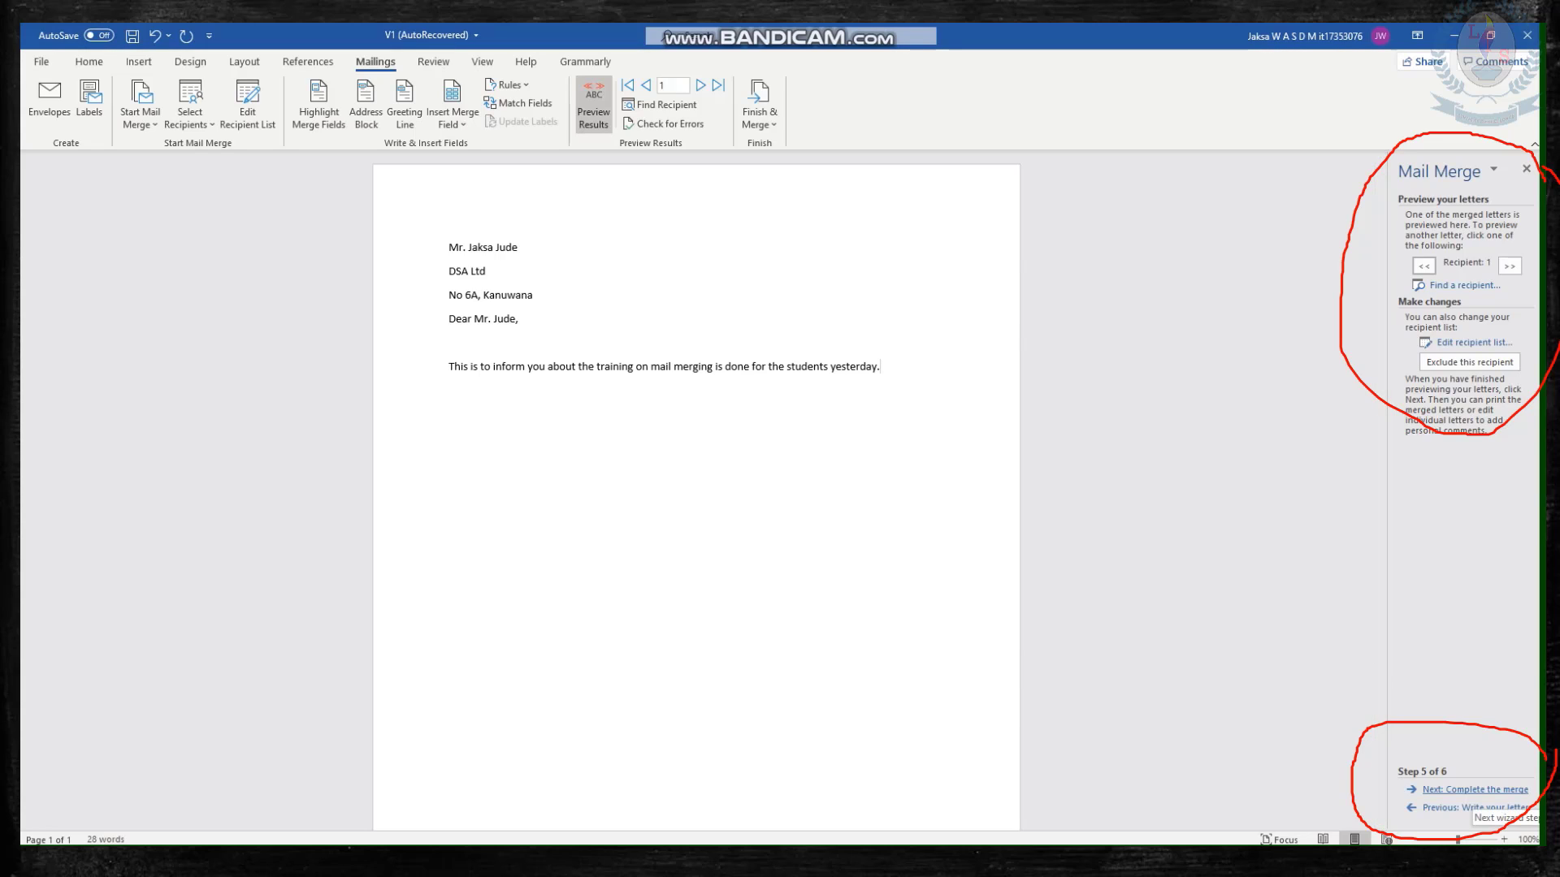
click(1474, 789)
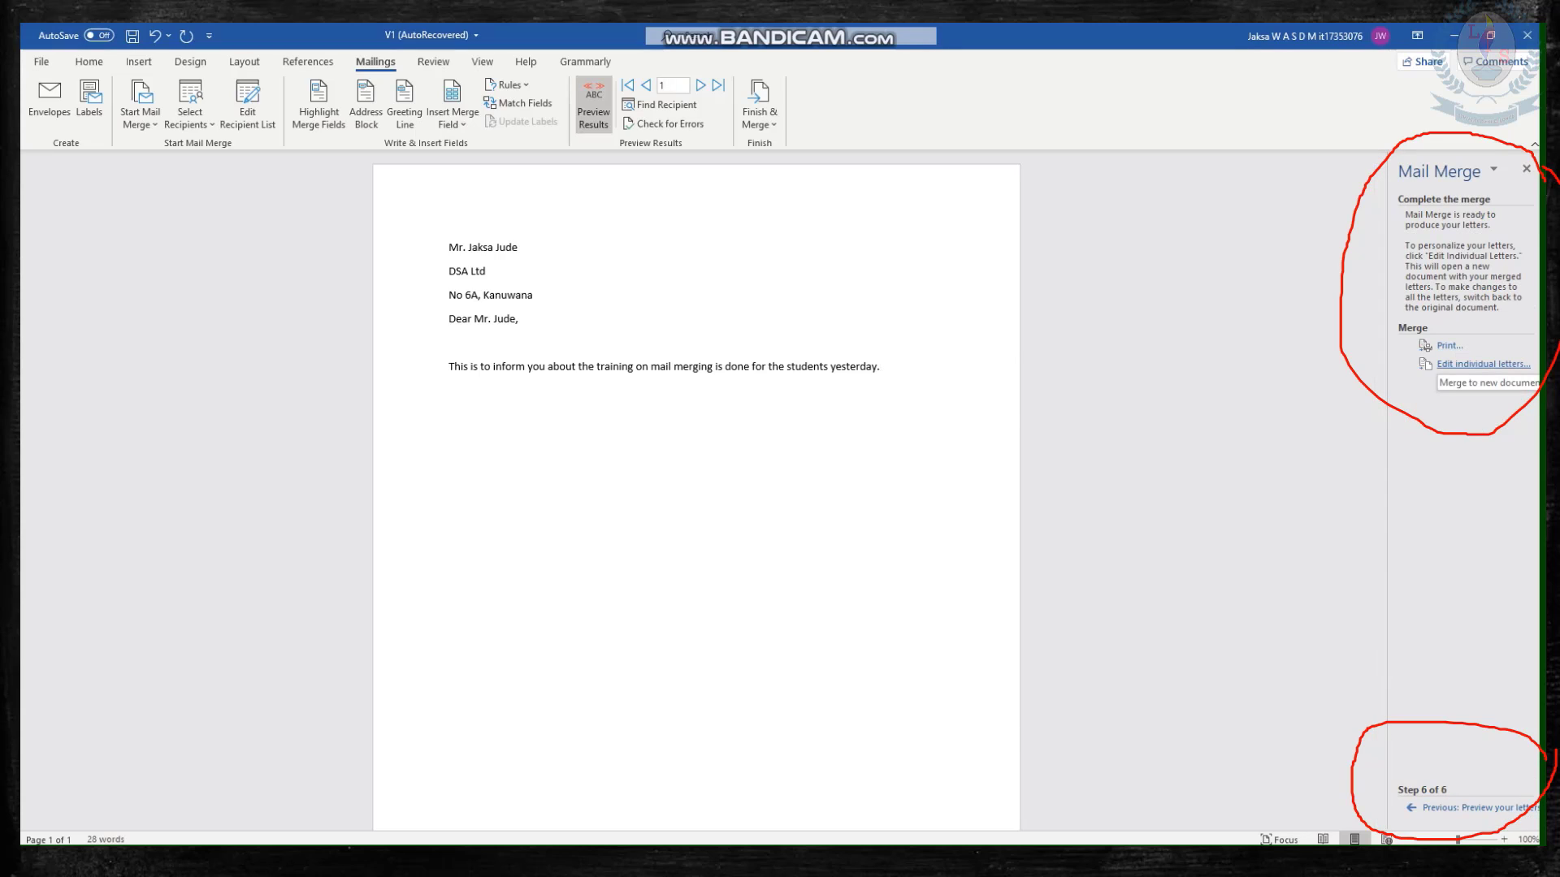
View the record options for merging to a new document and for merging to the printer, leaving both without merging.
click(1471, 364)
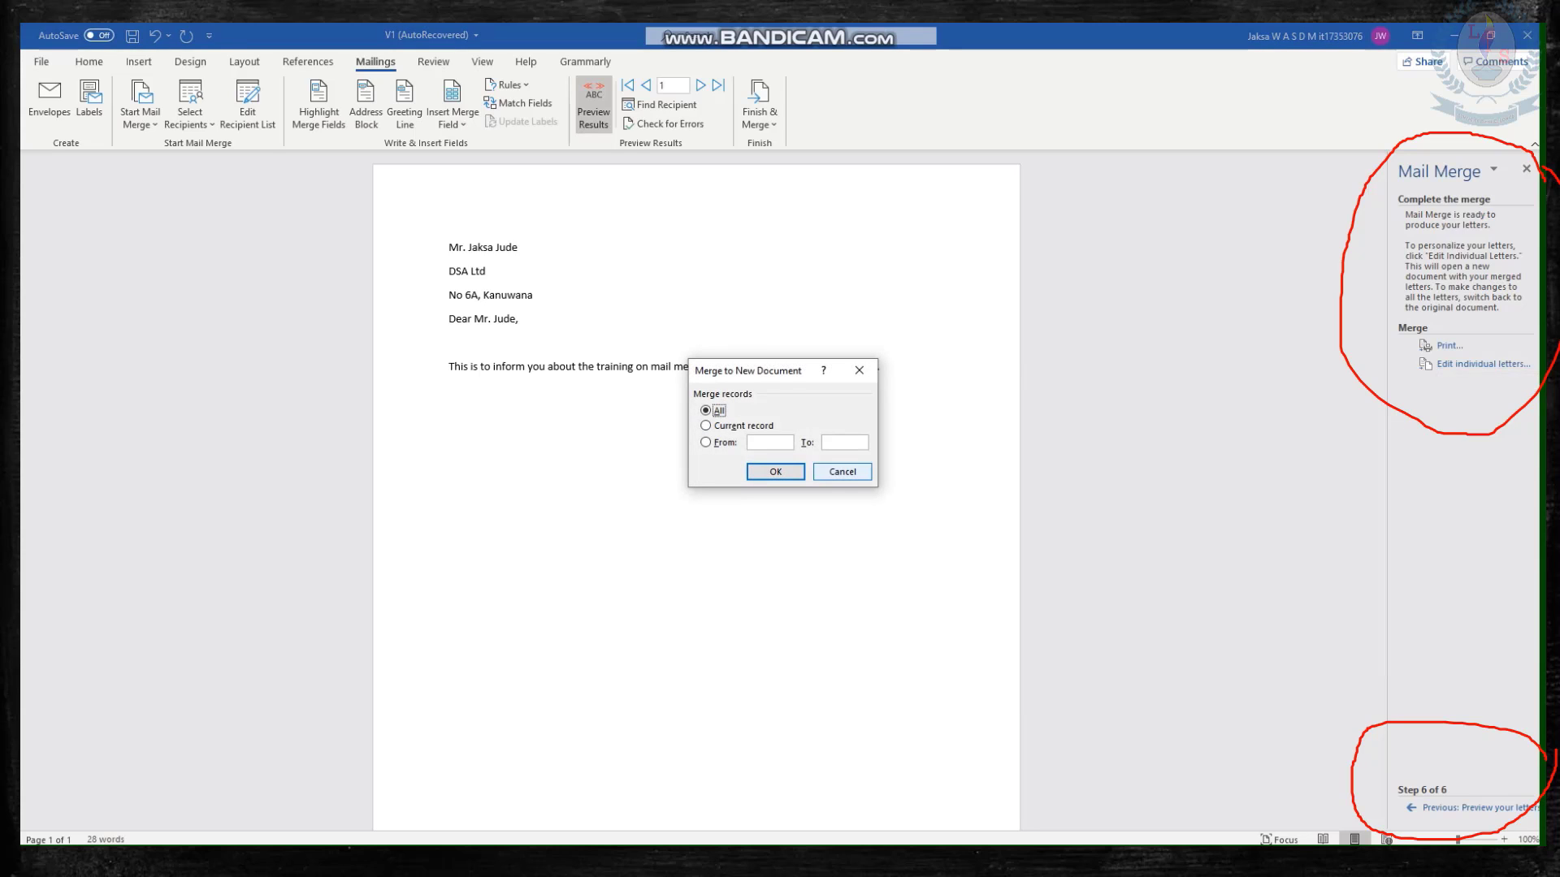
click(842, 471)
click(1449, 345)
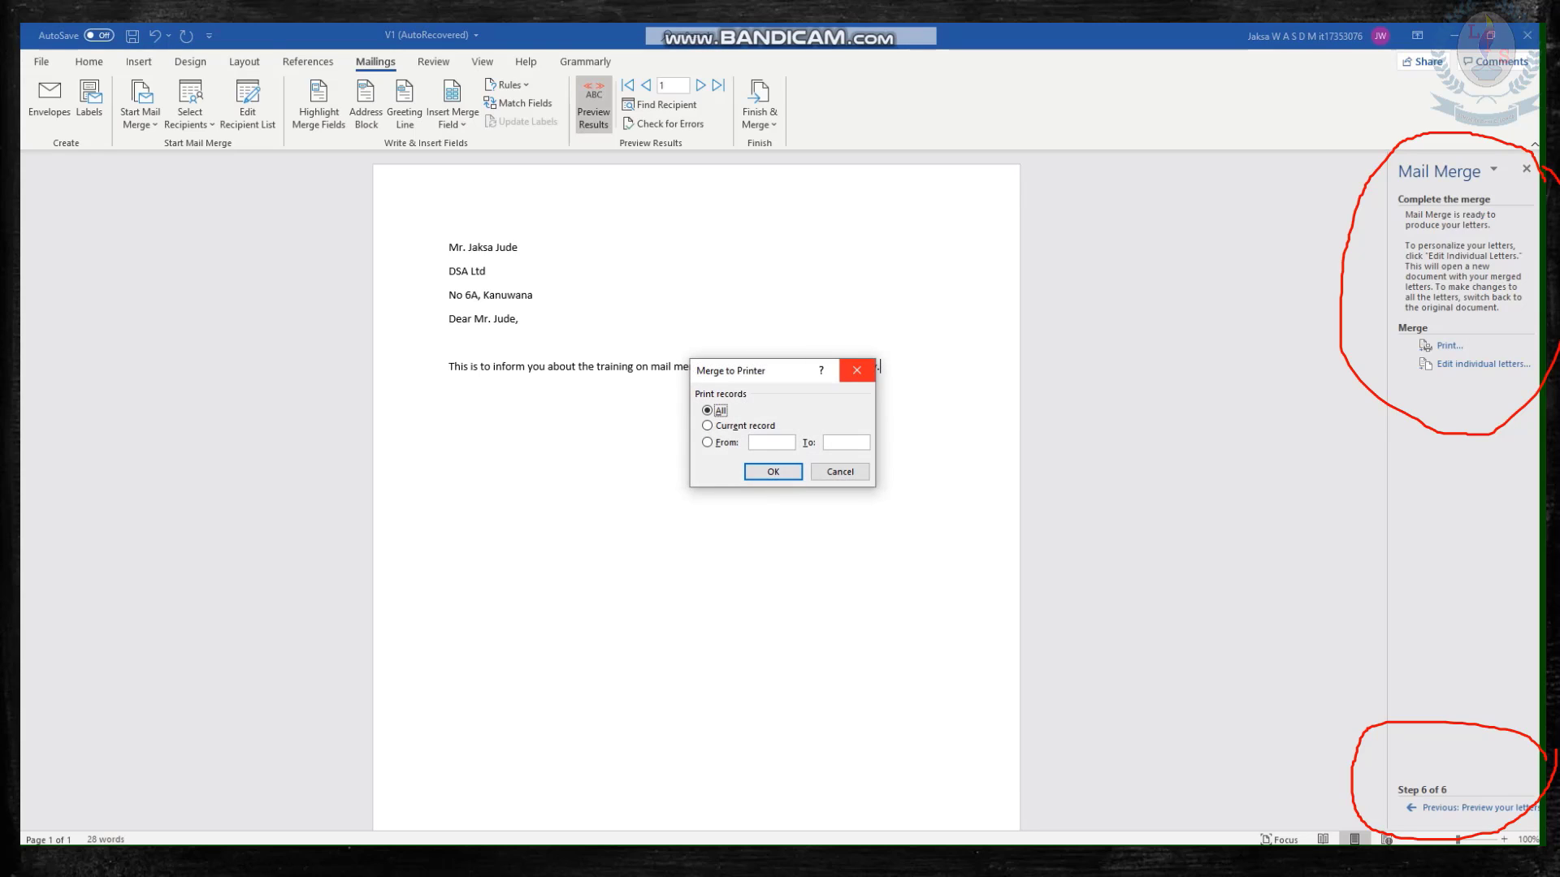
click(857, 370)
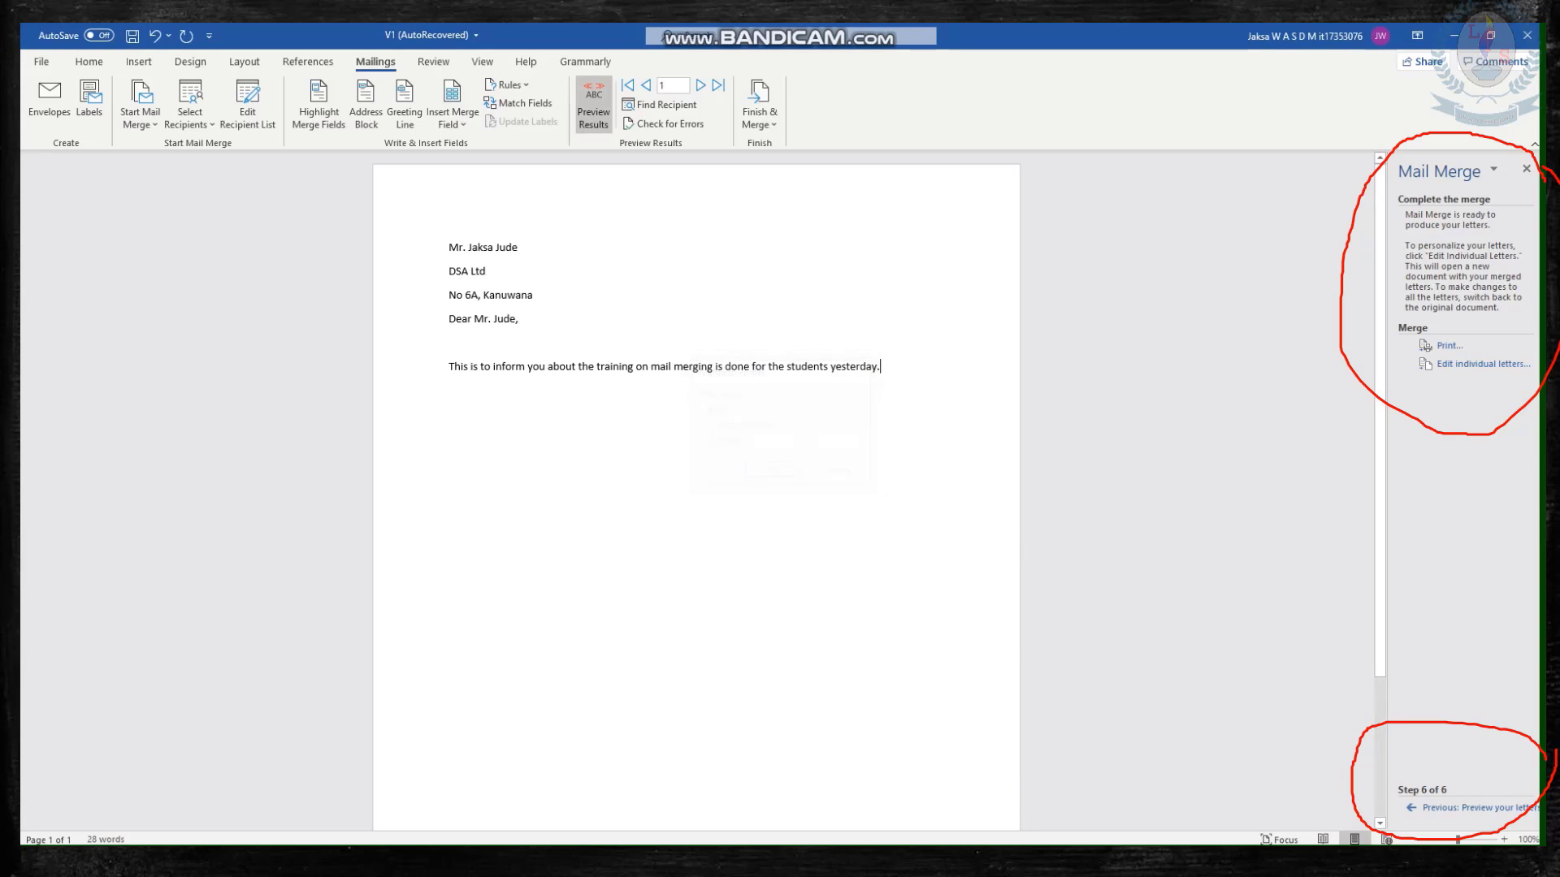